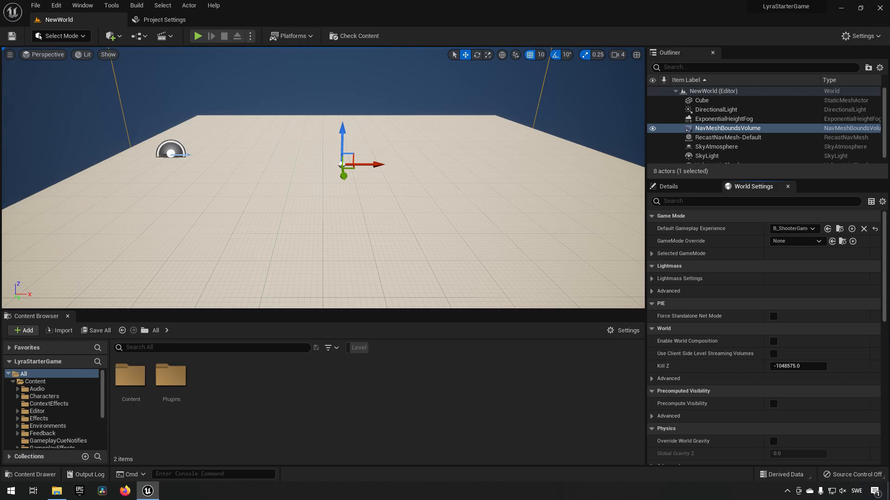
Step: Play-test the NewWorld level in the editor, then stop the play session
mouse_move(398, 161)
right_down()
mouse_move(399, 154)
mouse_move(403, 165)
mouse_move(385, 166)
right_up()
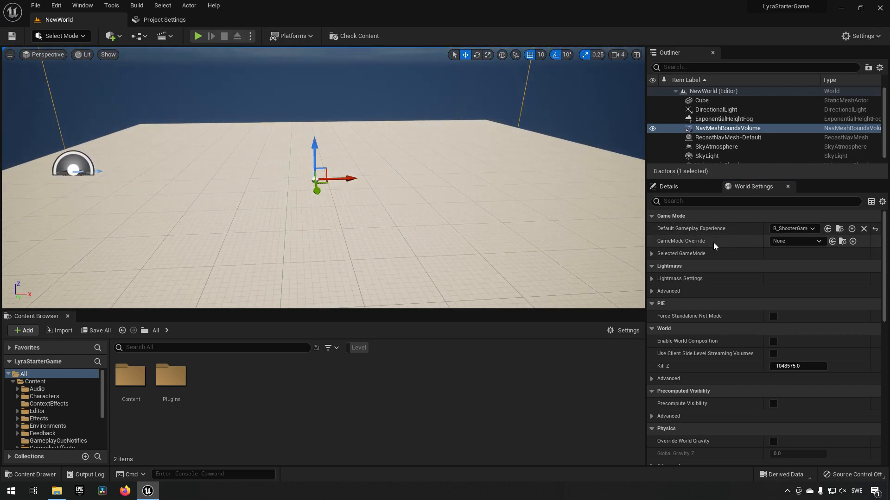
click(199, 37)
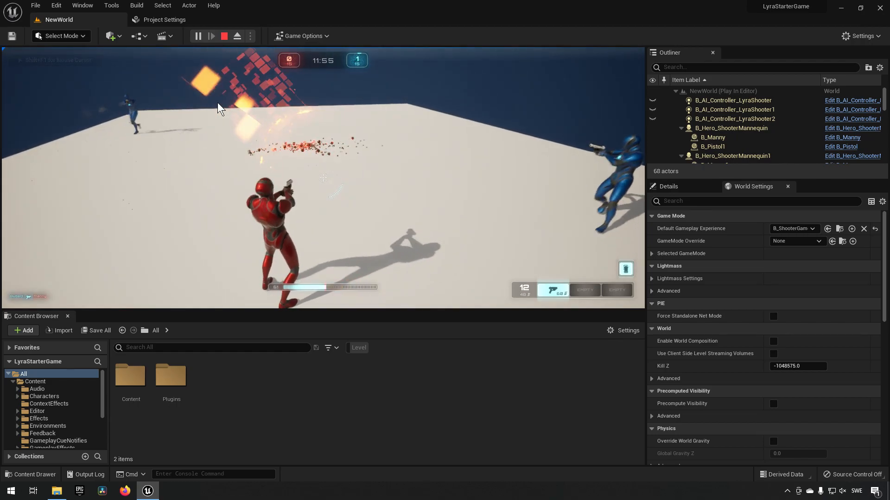
key(Escape)
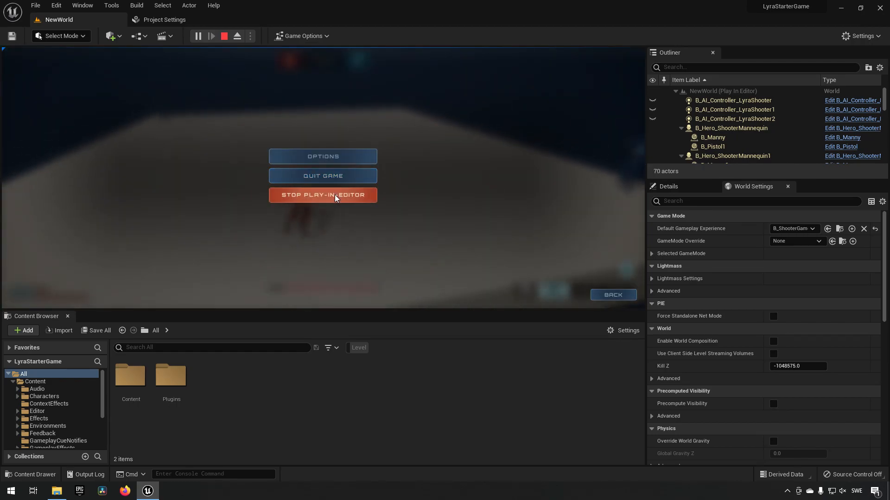
click(336, 197)
mouse_move(415, 185)
right_down()
mouse_move(408, 263)
mouse_move(403, 179)
right_up()
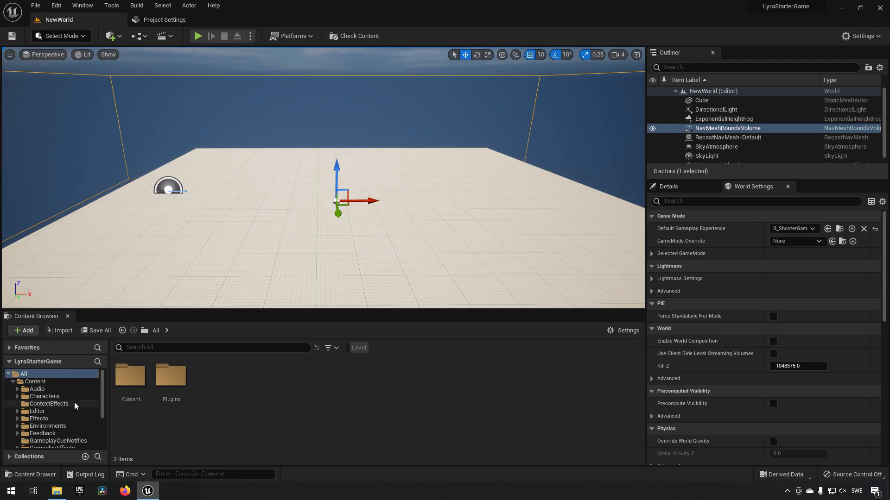
Step: Browse to the Experiences folder inside the ShooterCore Content plugin
scroll(74, 404, down, 5)
click(52, 446)
double_click(251, 379)
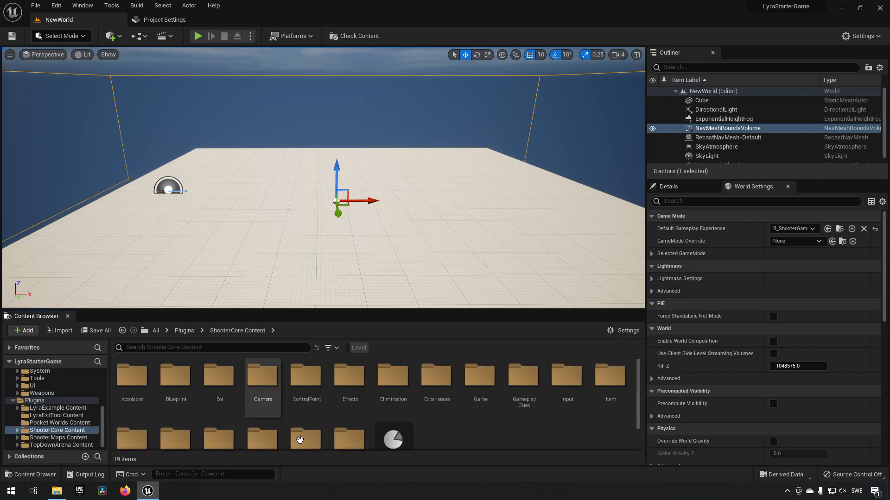
double_click(443, 387)
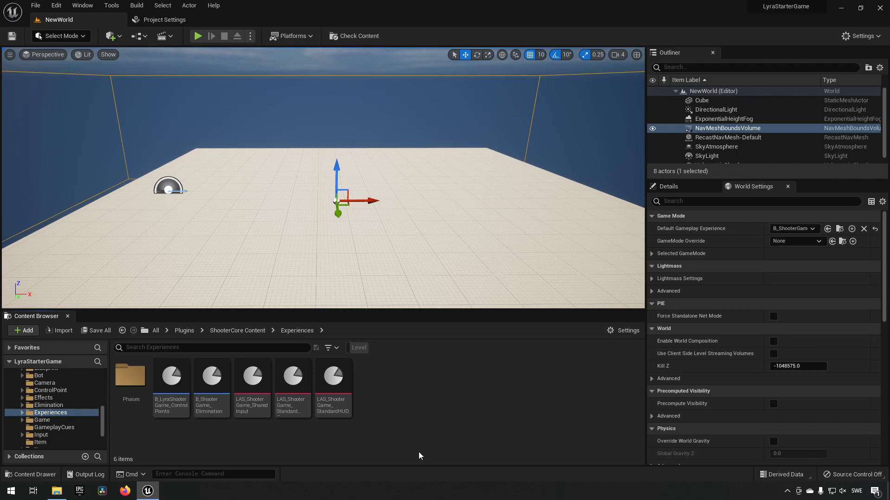
Step: Duplicate the B_ShooterGame_Elimination experience and name the copy B_ShooterGame_EliminationTest
click(207, 399)
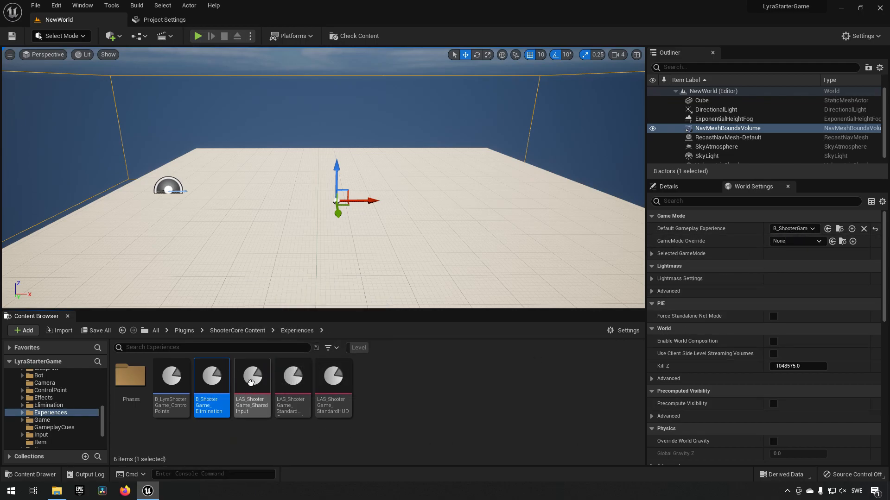
right_click(213, 397)
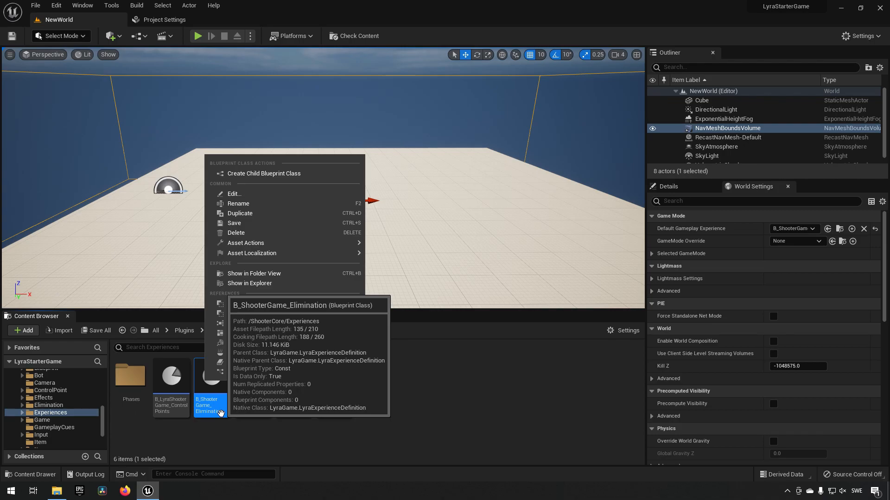
click(283, 214)
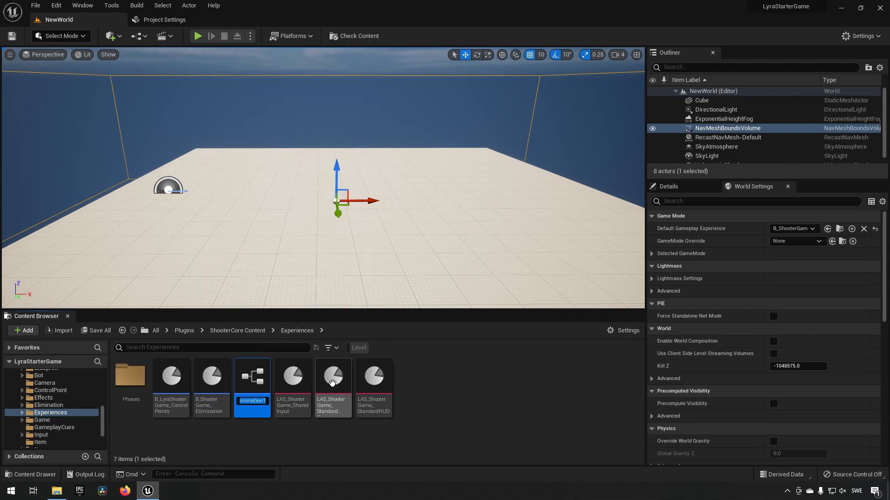
key(End)
key(BackSpace)
text(Test)
key(Return)
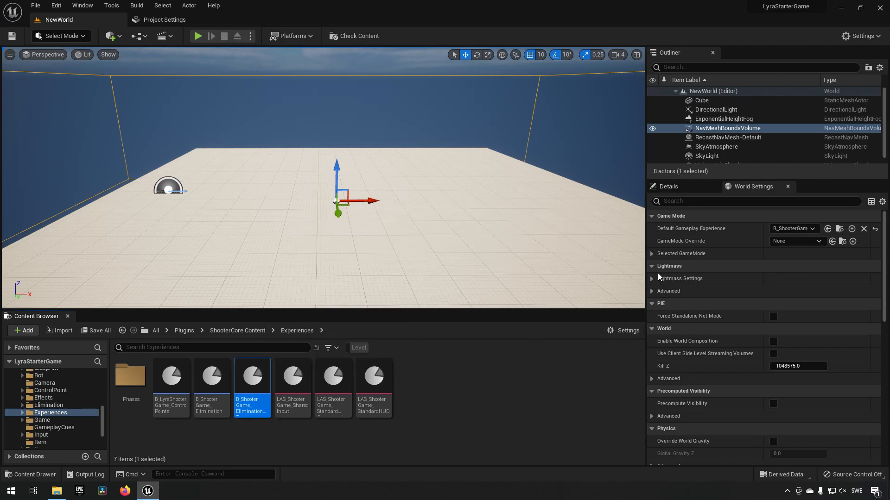
Step: Assign B_ShooterGame_EliminationTest as the level's Default Gameplay Experience and open the blueprint docked in the main window
click(828, 229)
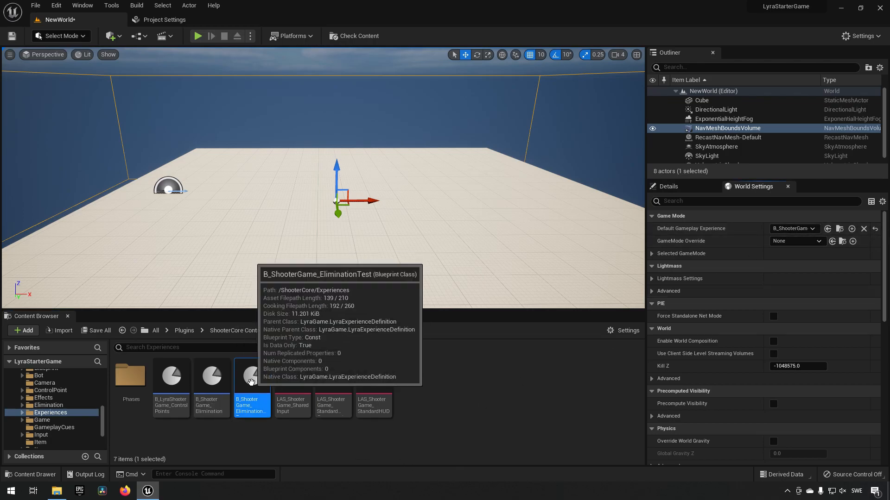
double_click(262, 390)
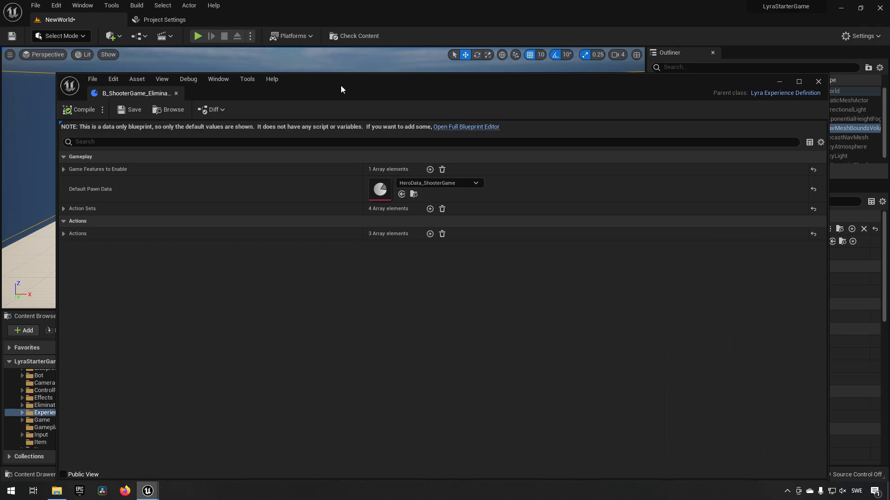
drag(134, 93, 259, 21)
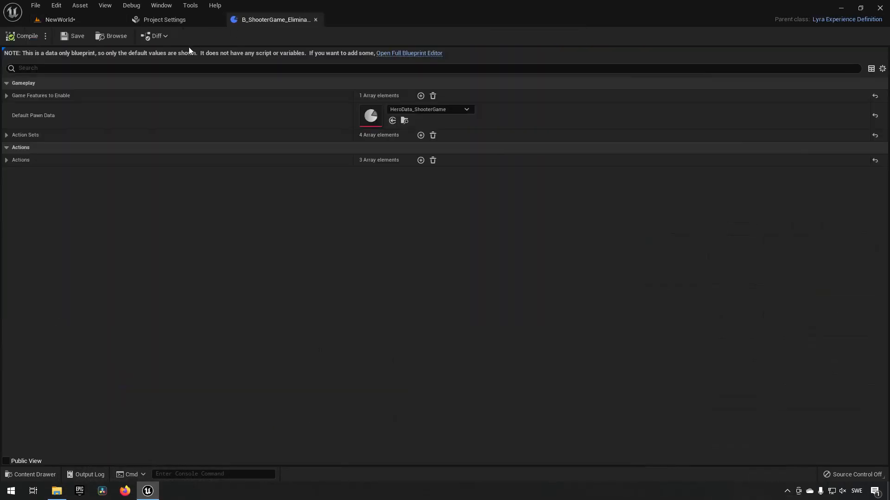
Step: Change the Asset Editor Open Location in the Editor Preferences and return to the B_ShooterGame_EliminationTest blueprint
click(83, 20)
click(56, 5)
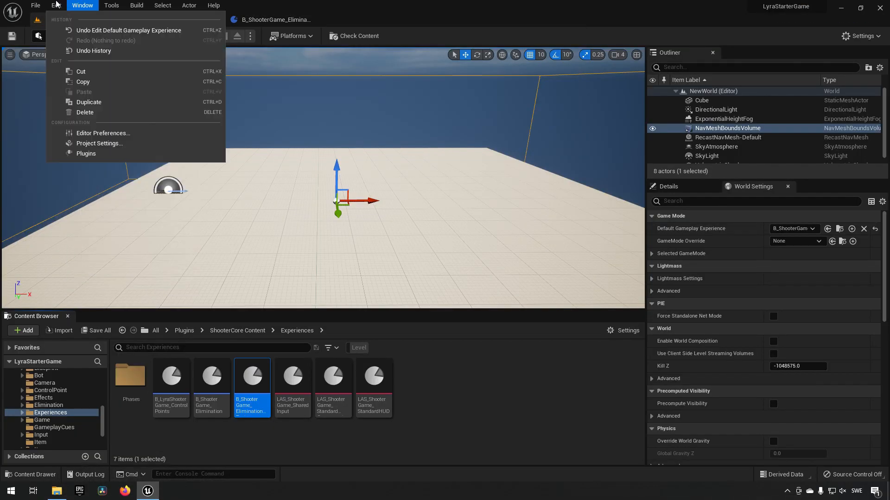
click(86, 133)
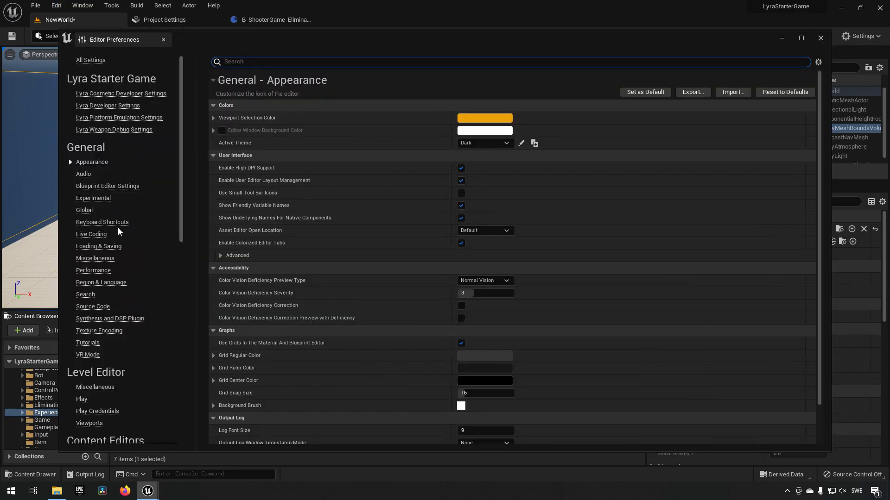
click(472, 230)
click(471, 256)
click(820, 38)
click(271, 21)
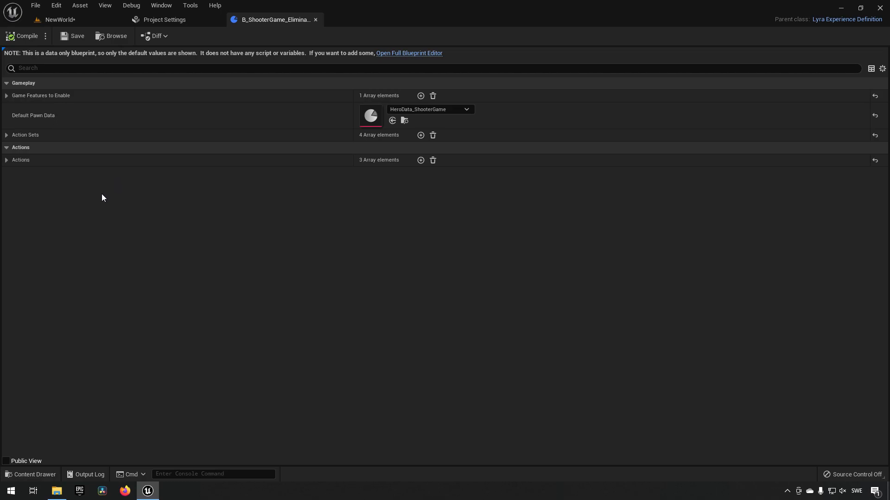
Step: Expand the Add Widgets action down to its widget's class and slot ID
click(6, 160)
click(14, 199)
click(21, 213)
click(29, 238)
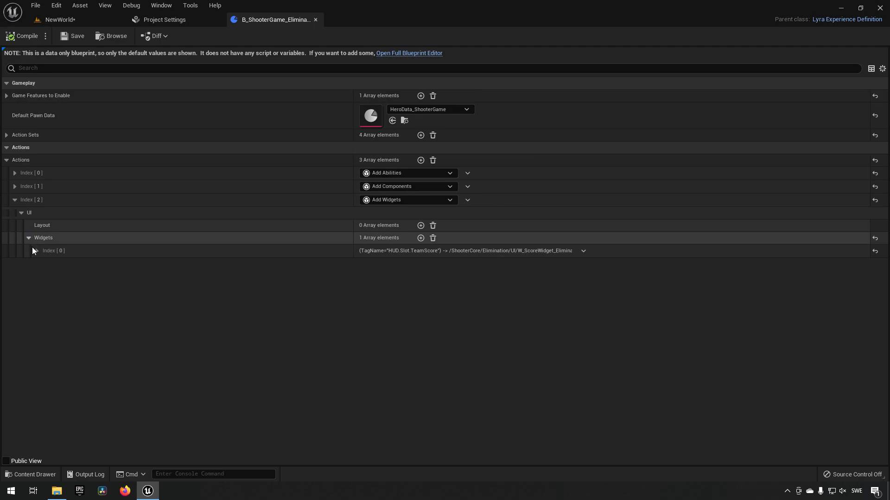
click(37, 251)
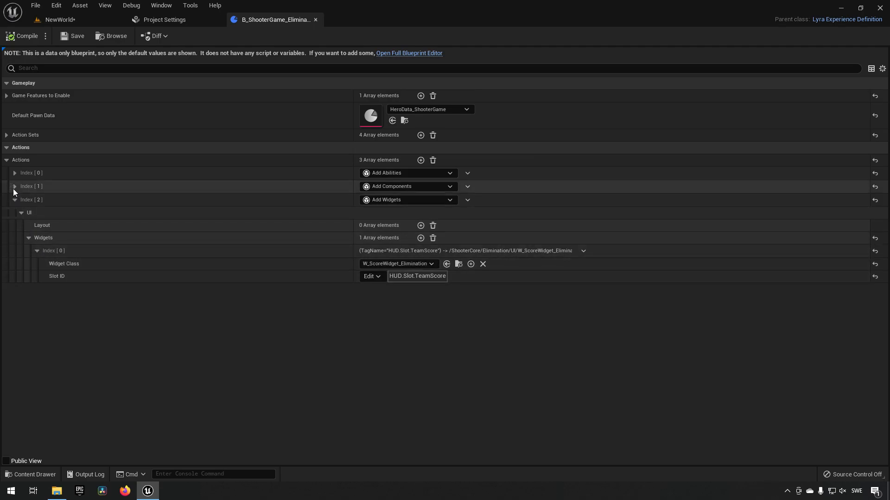
Step: Expand the Add Components action and the entries of its component list to show their classes and client/server options
click(14, 186)
click(28, 212)
click(37, 292)
click(37, 279)
click(37, 265)
click(38, 253)
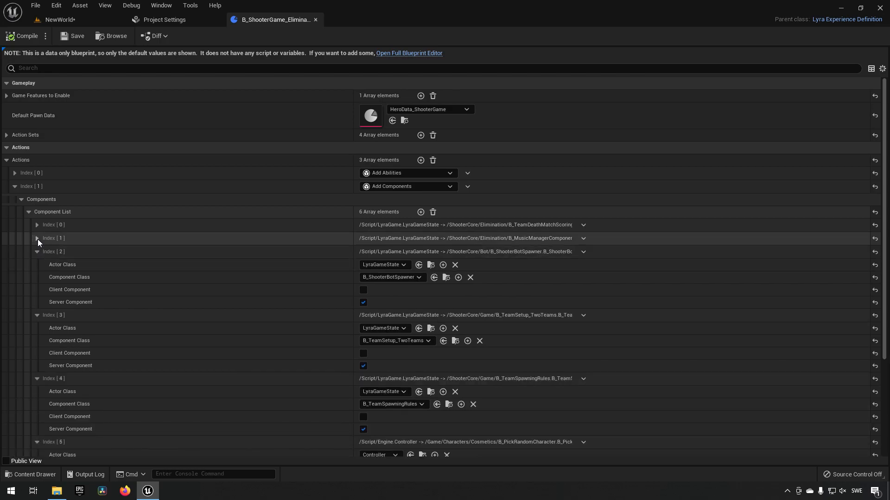
click(37, 239)
click(37, 224)
Step: Expand the Add Abilities action down to its granted ability sets, and also expand Action Sets and Game Features to Enable
click(15, 172)
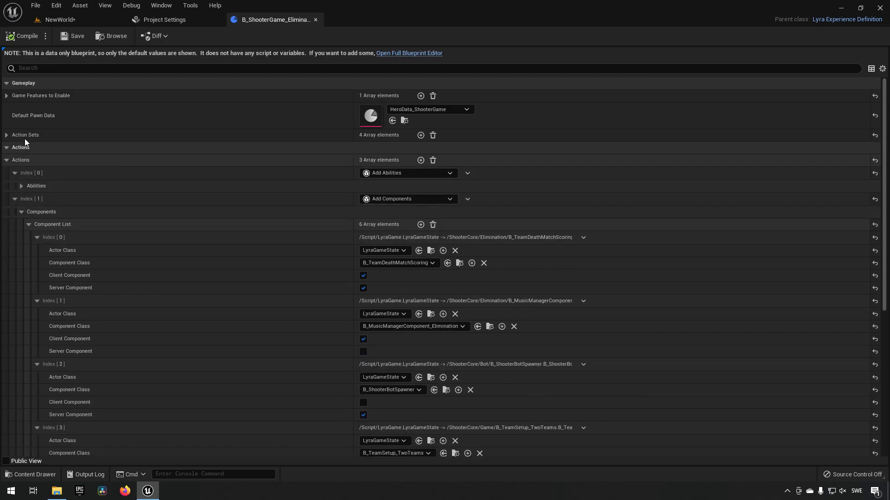
click(21, 186)
click(29, 198)
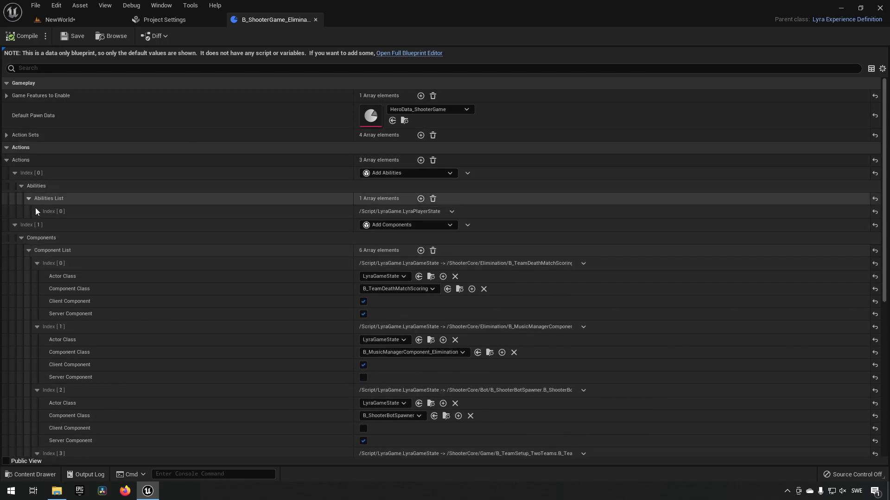
click(37, 211)
click(44, 262)
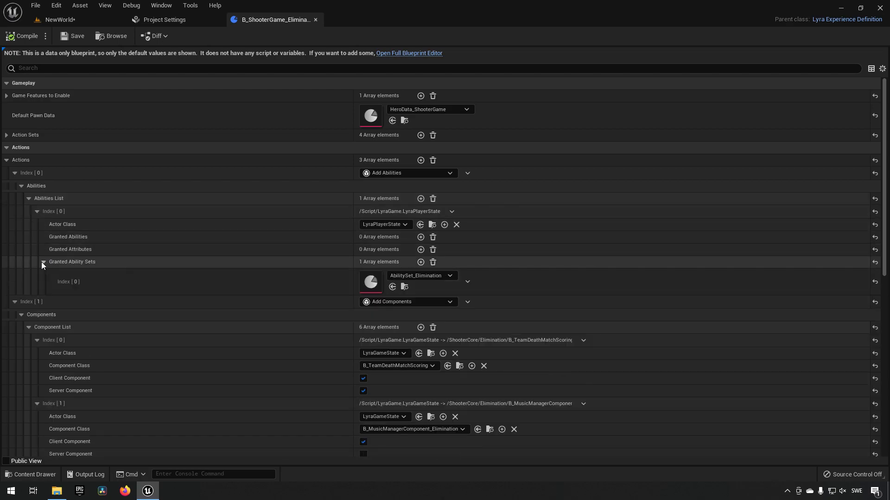
click(6, 135)
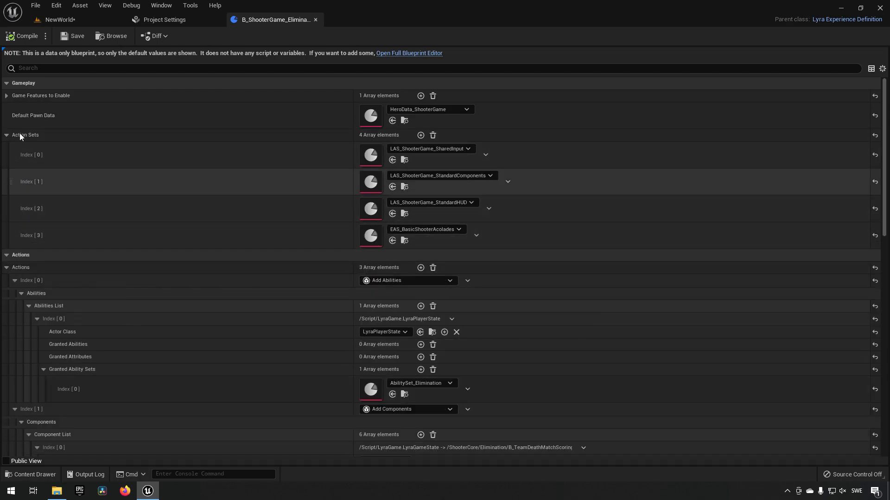
click(7, 96)
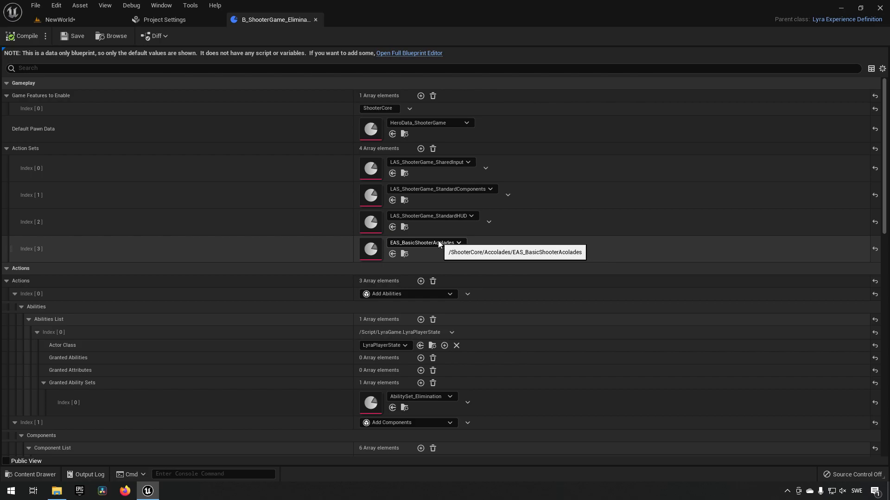
Step: Examine the experience's granted abilities, component classes with their client and server flags, and the score widget entry
scroll(237, 247, down, 4)
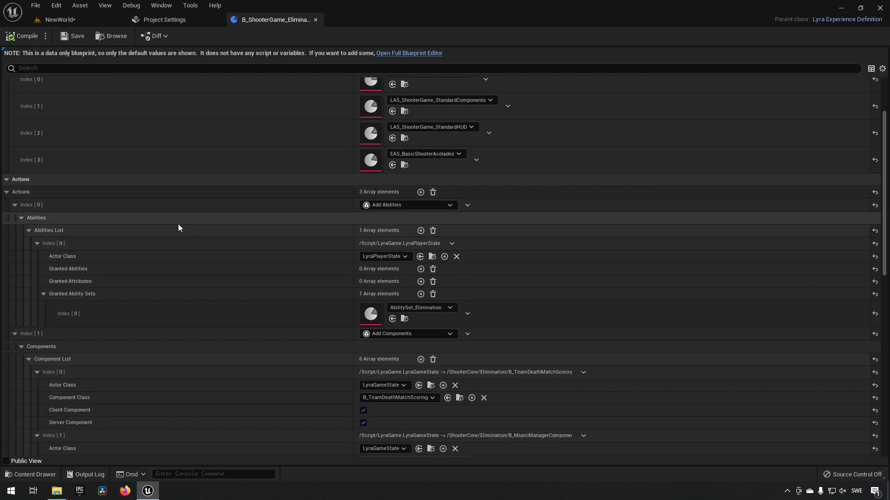
scroll(188, 224, down, 2)
scroll(159, 207, down, 2)
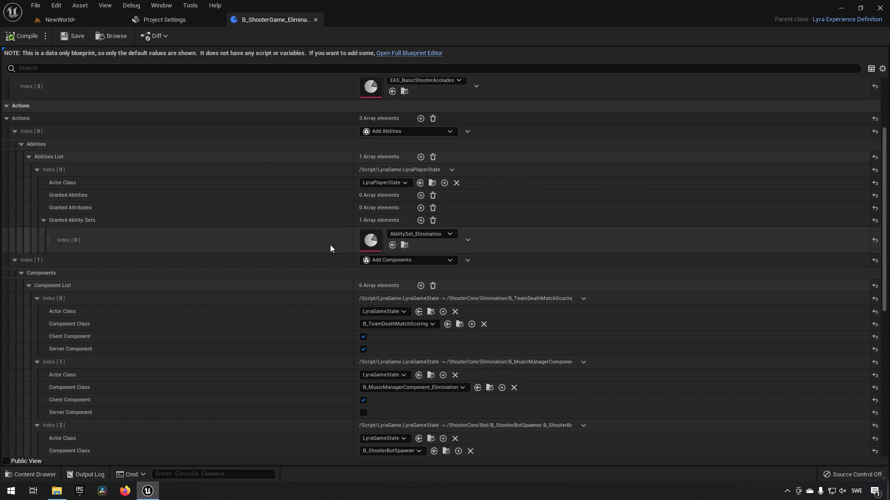
scroll(139, 240, down, 3)
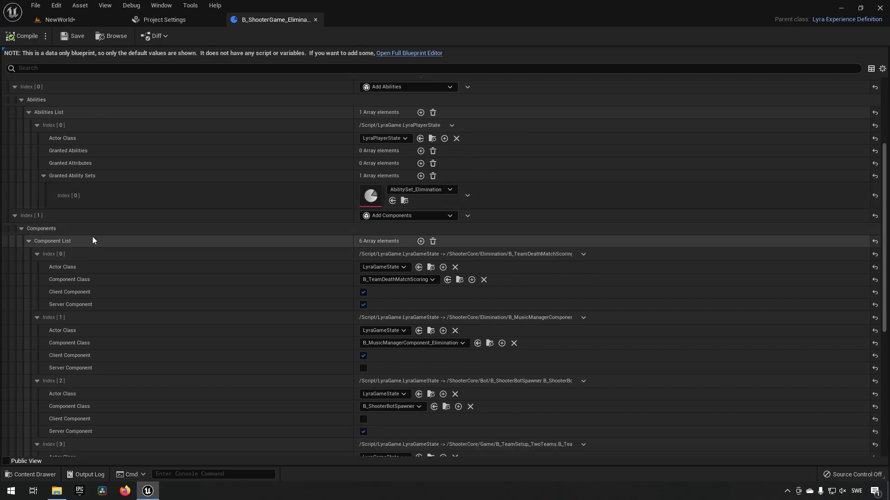
scroll(123, 241, up, 2)
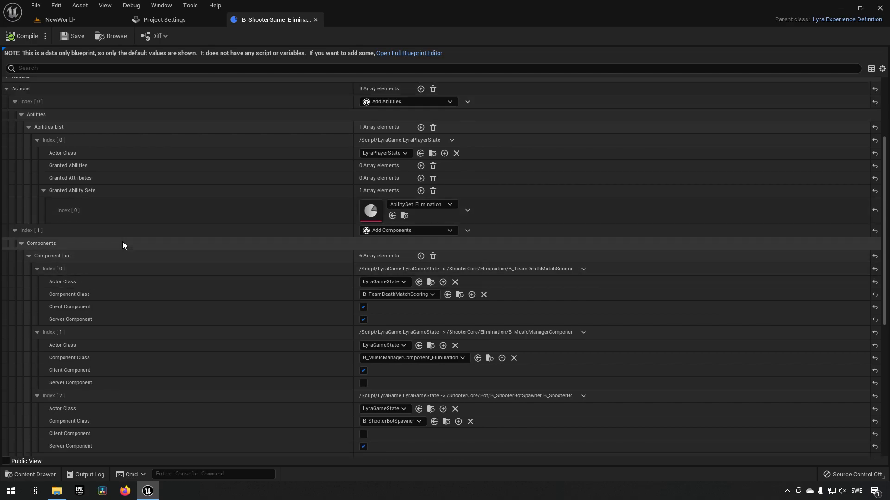
scroll(174, 268, down, 1)
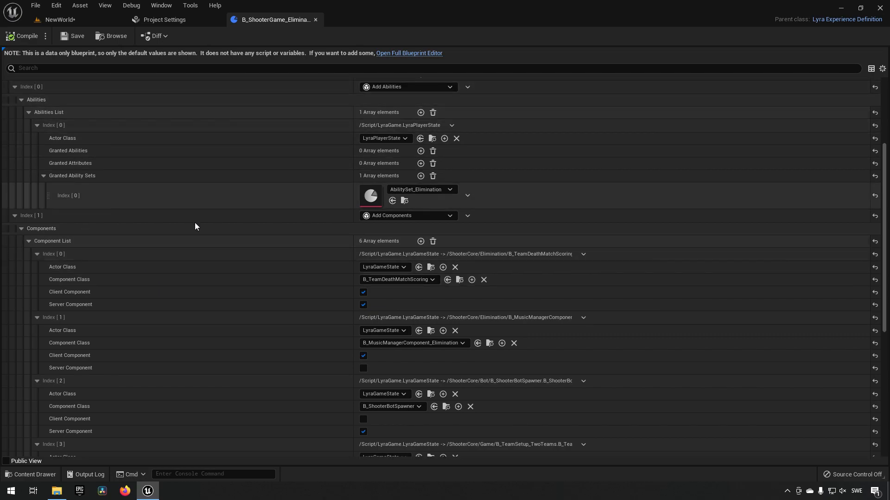
scroll(196, 222, down, 3)
scroll(93, 124, down, 2)
scroll(160, 315, down, 3)
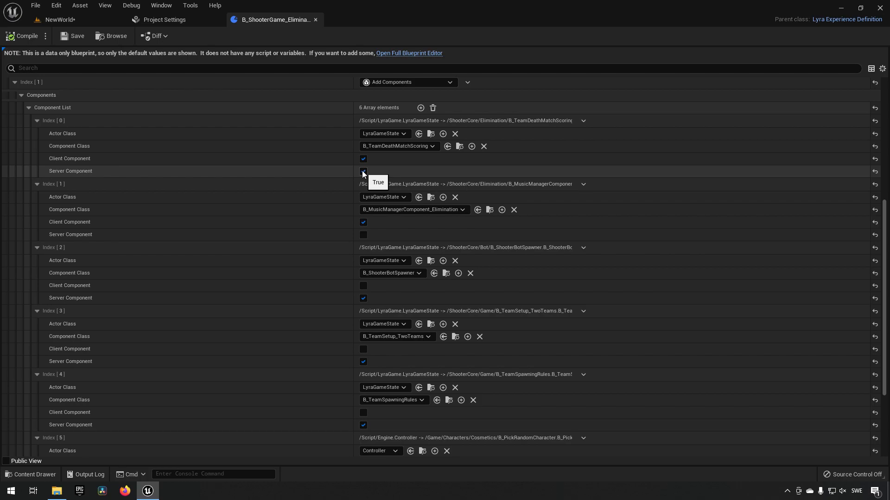
scroll(304, 218, down, 2)
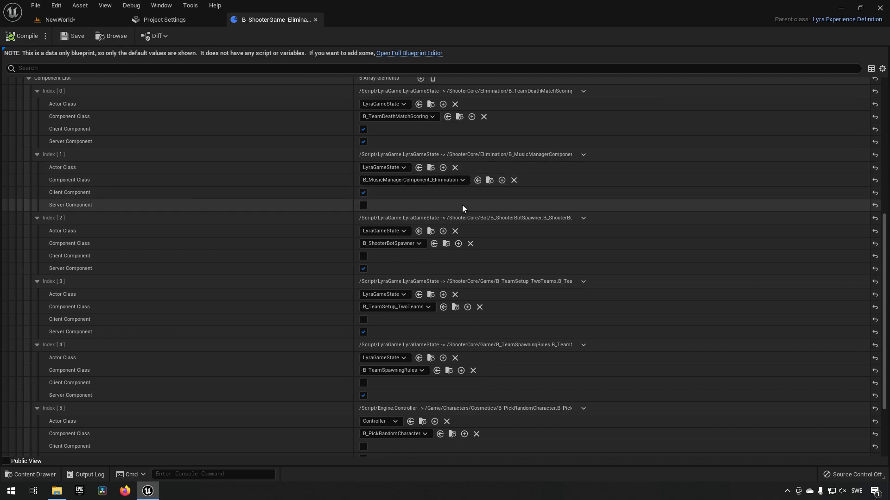
scroll(388, 199, down, 5)
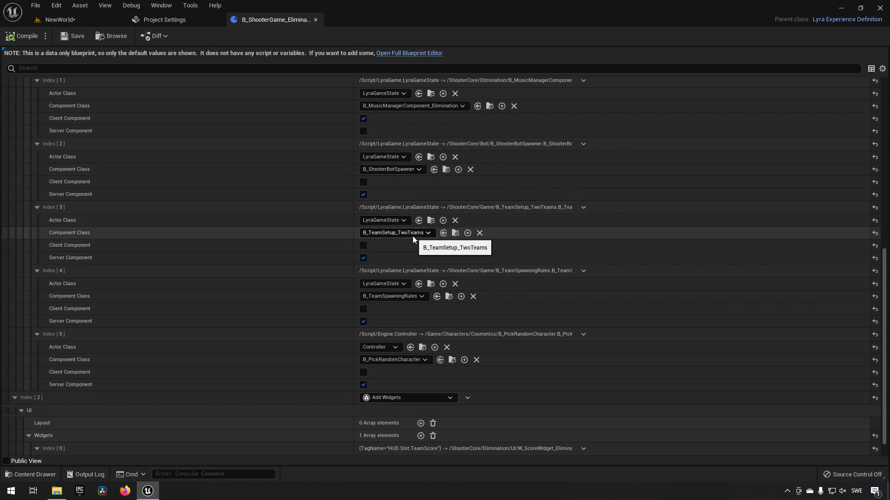
scroll(327, 270, down, 2)
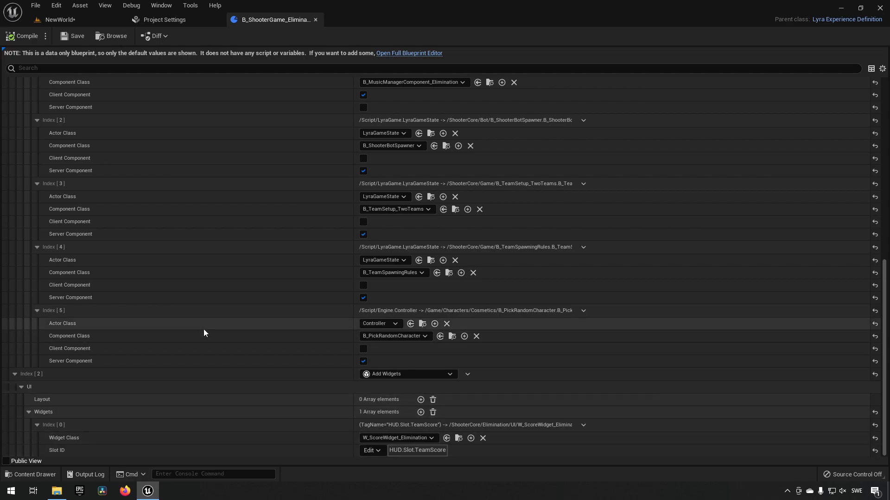
scroll(251, 315, up, 5)
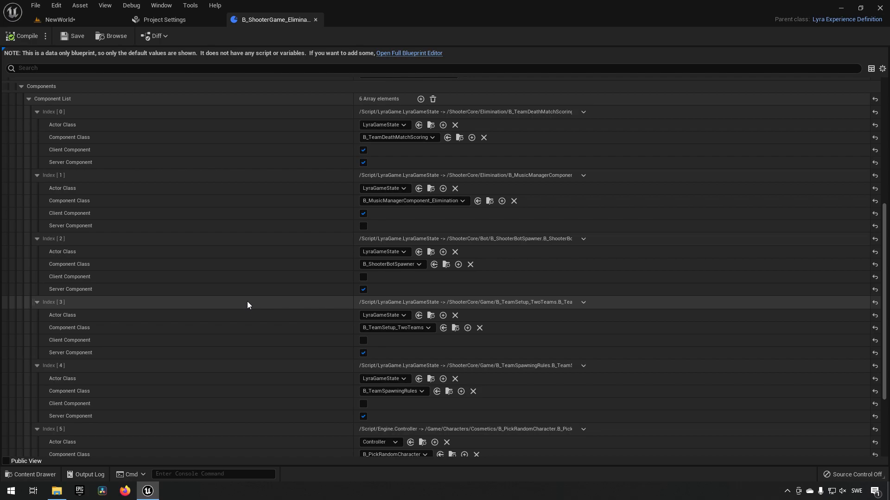
scroll(244, 281, up, 2)
scroll(230, 301, down, 1)
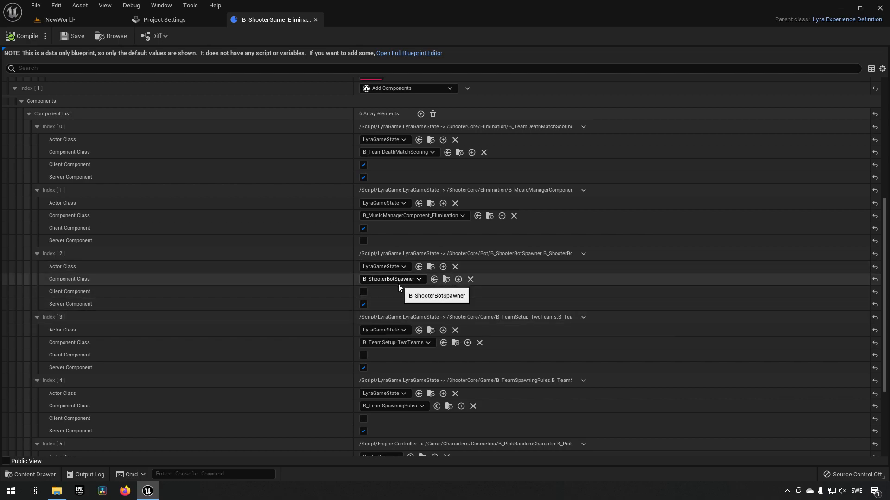
Step: Open B_ShooterBotSpawner and expand its random bot names, advanced tick, asset user data and collision settings for inspection
click(444, 281)
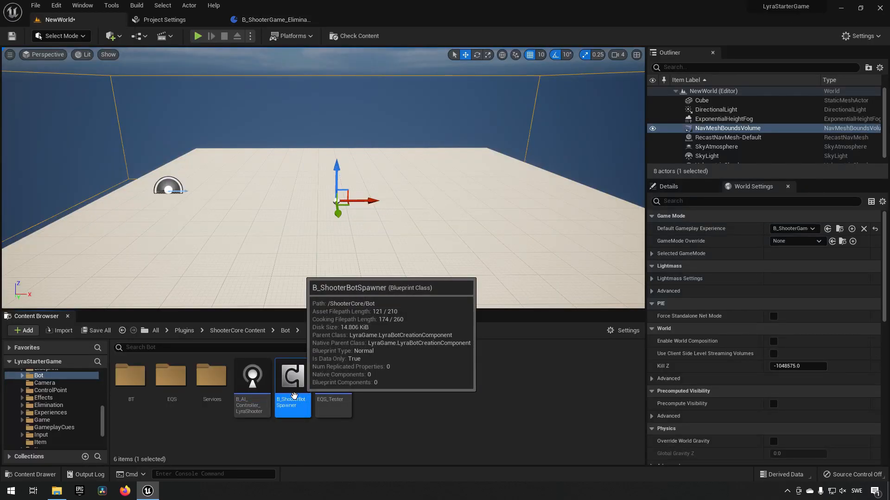
double_click(295, 393)
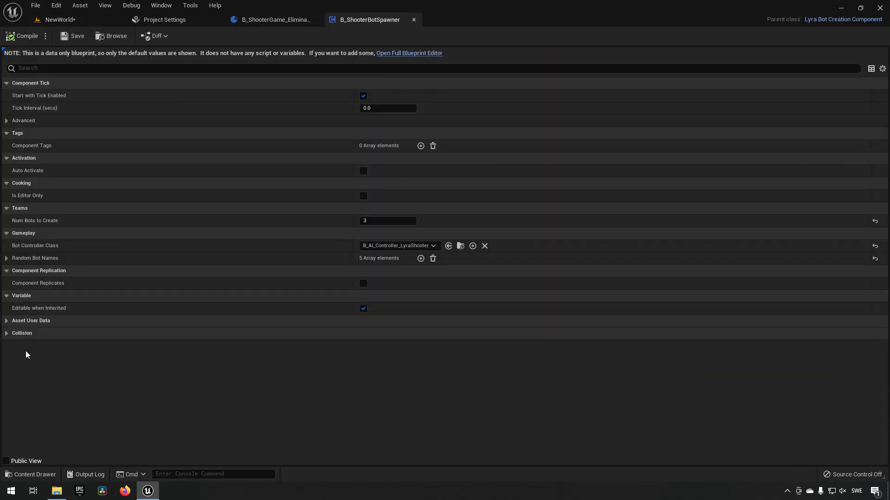
click(6, 333)
click(6, 321)
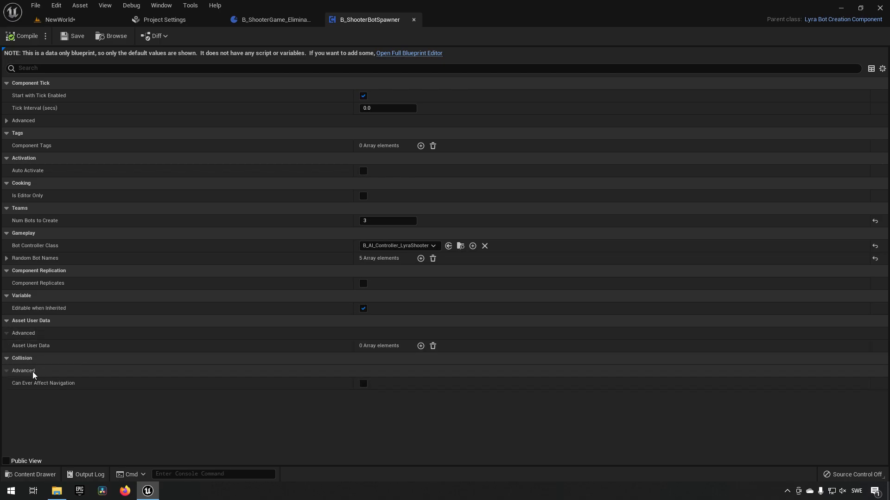
click(6, 258)
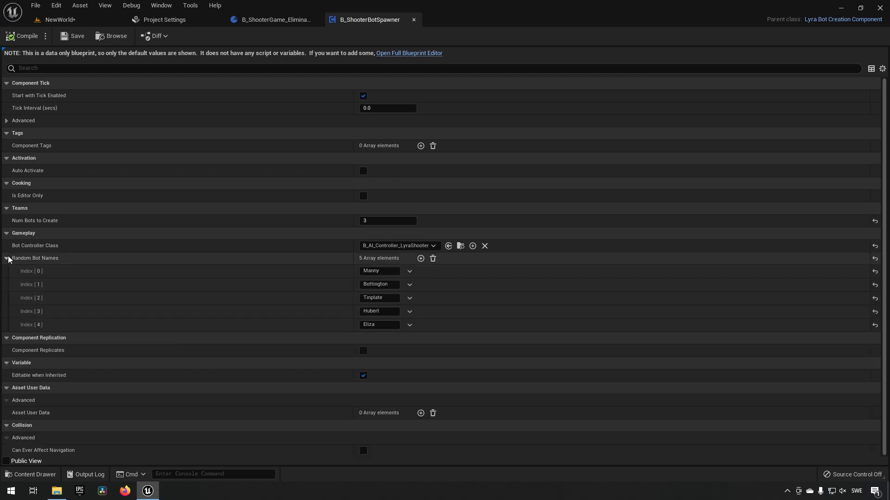
click(17, 121)
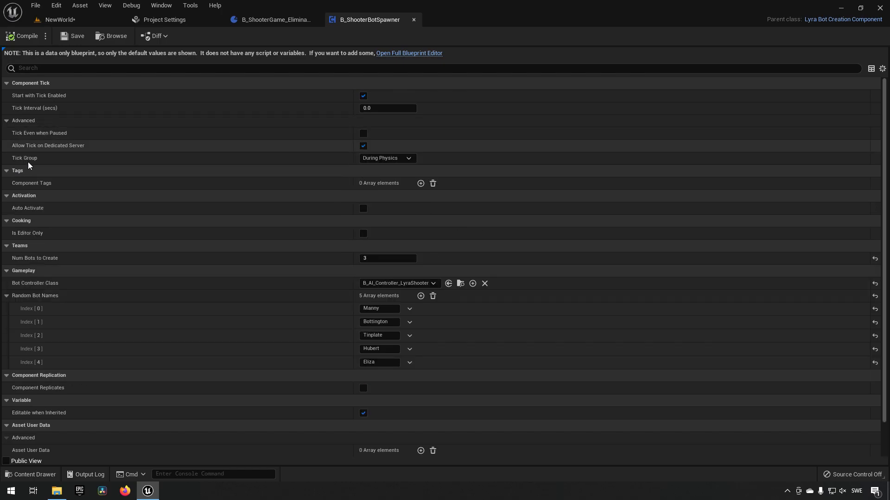
scroll(383, 359, down, 2)
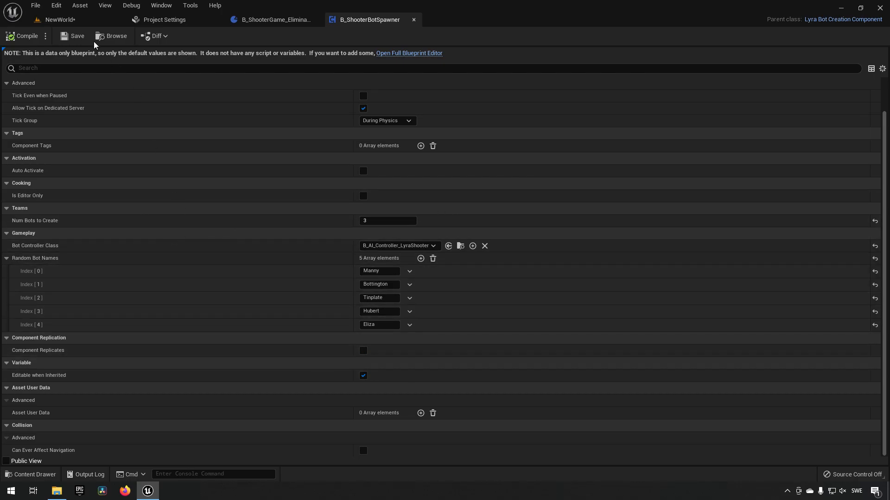
click(58, 20)
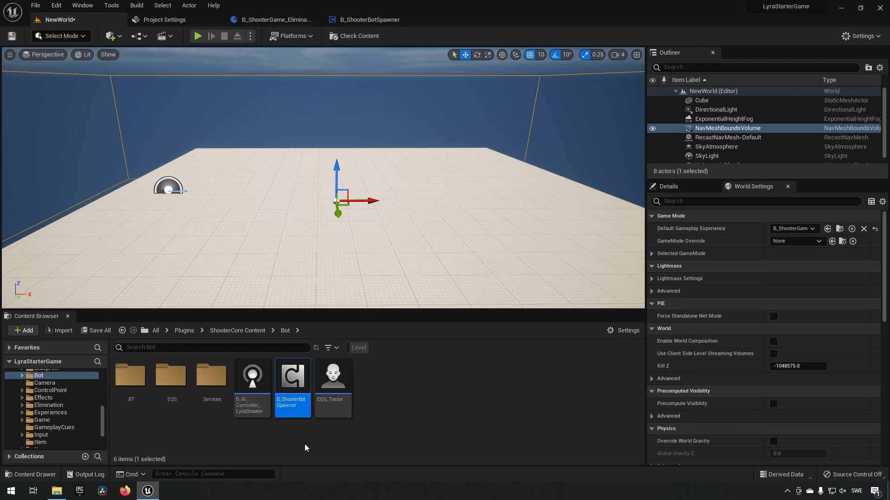
mouse_move(287, 406)
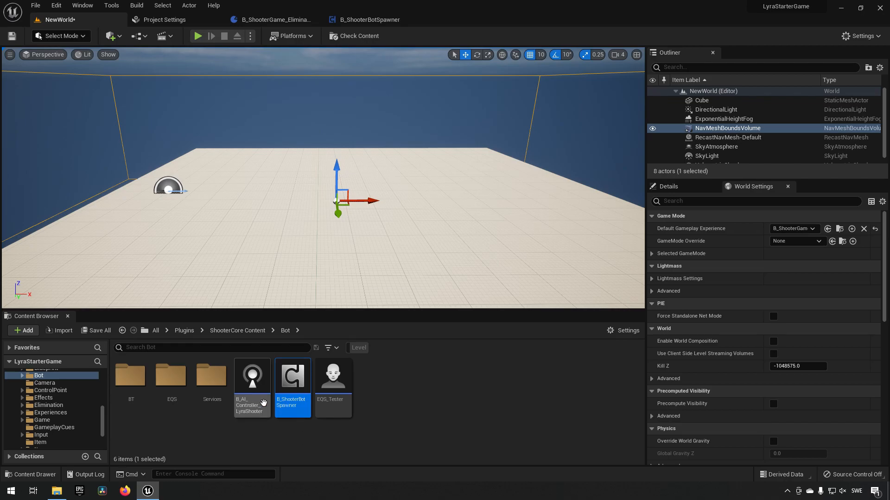
click(357, 19)
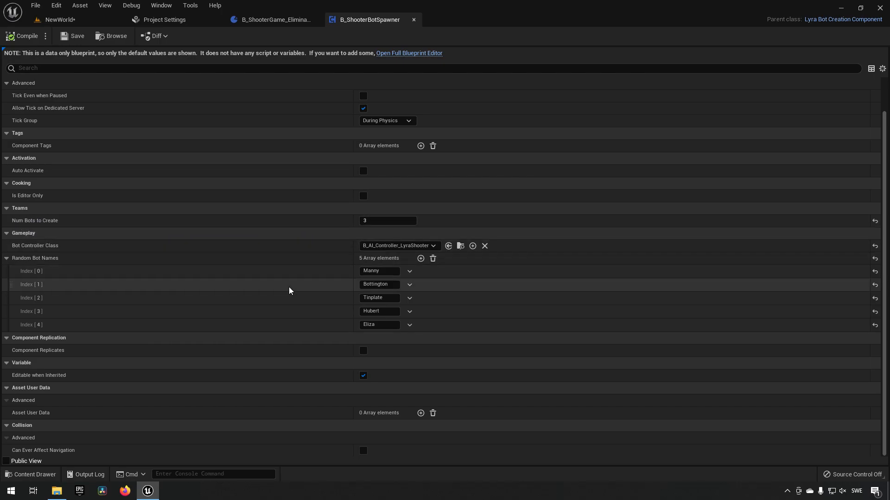
Step: Duplicate B_ShooterBotSpawner in the Bot folder as B_ShooterBotSpawnerTest and open the copy in place of the original
click(79, 19)
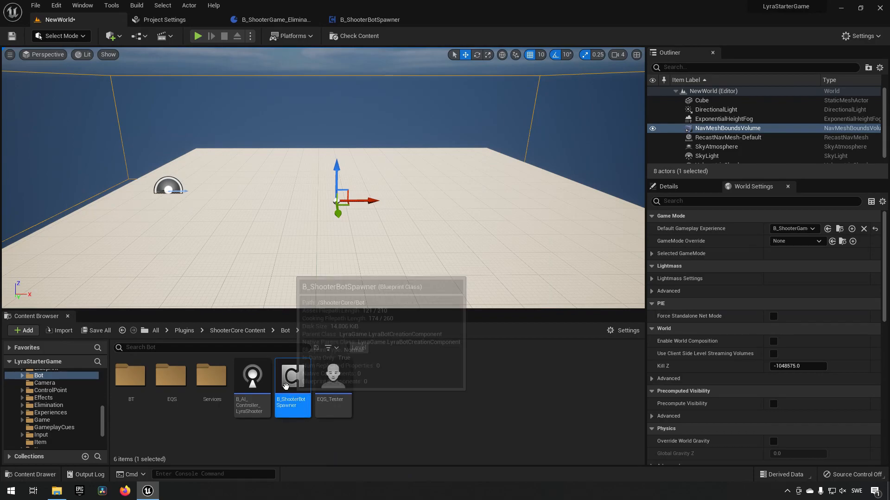
right_click(278, 392)
click(353, 221)
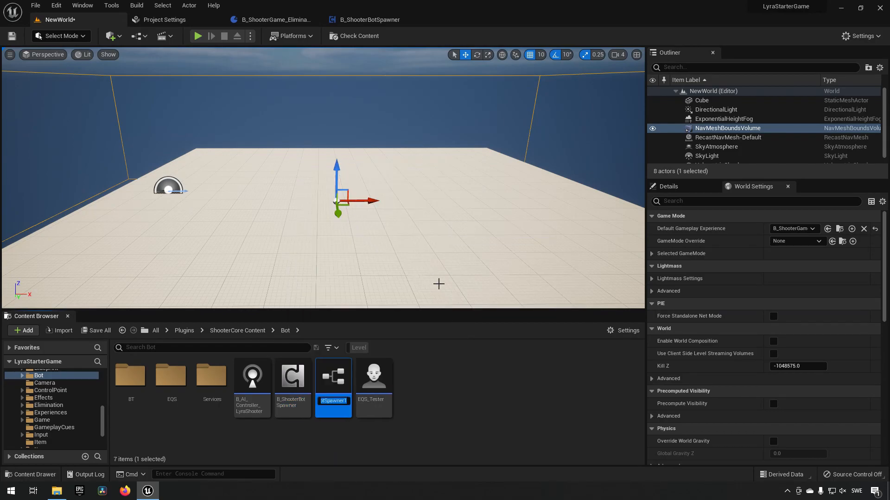
key(End)
key(BackSpace)
text(Test)
key(Return)
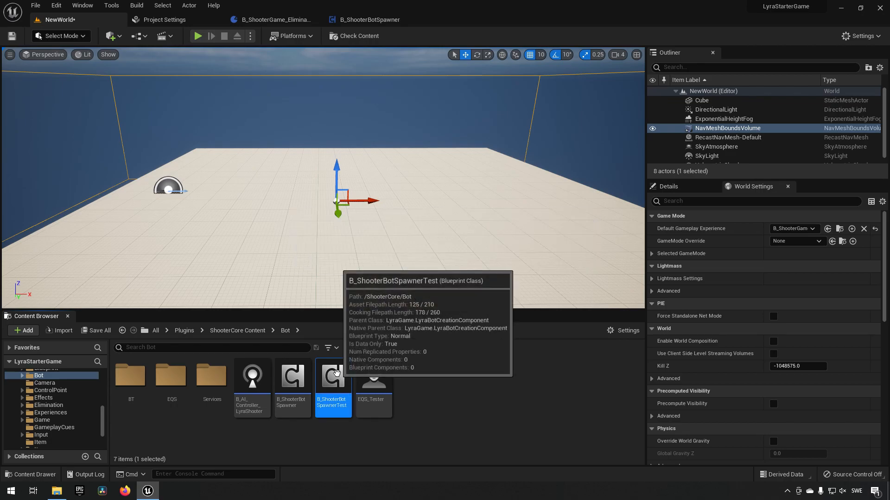
double_click(341, 384)
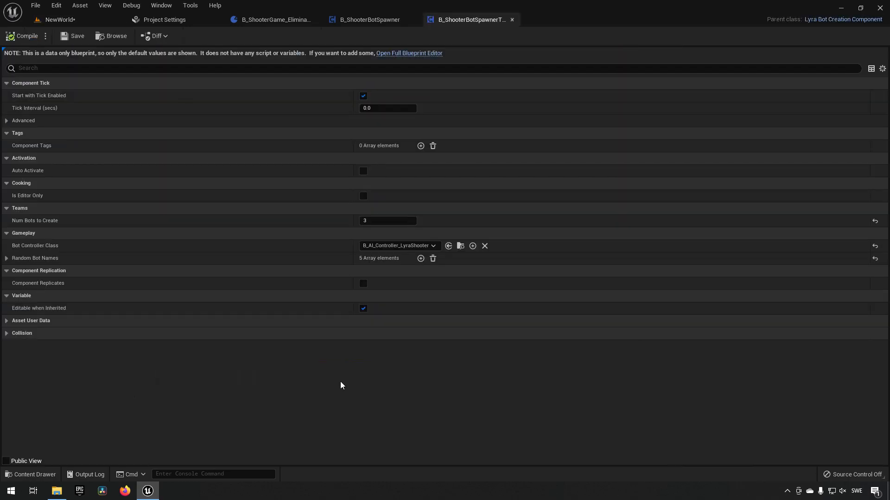
middle_click(379, 23)
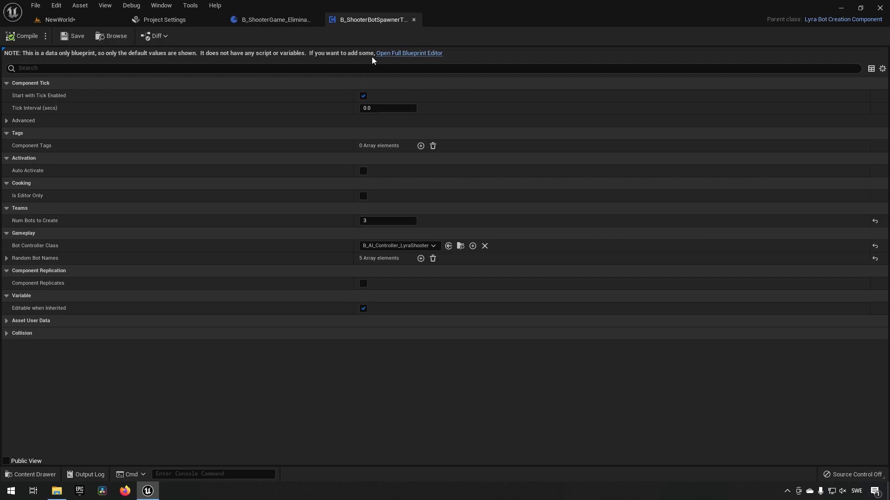
Step: In the test experience's component list, replace the bot spawner component class with B_ShooterBotSpawnerTest and compile
click(278, 19)
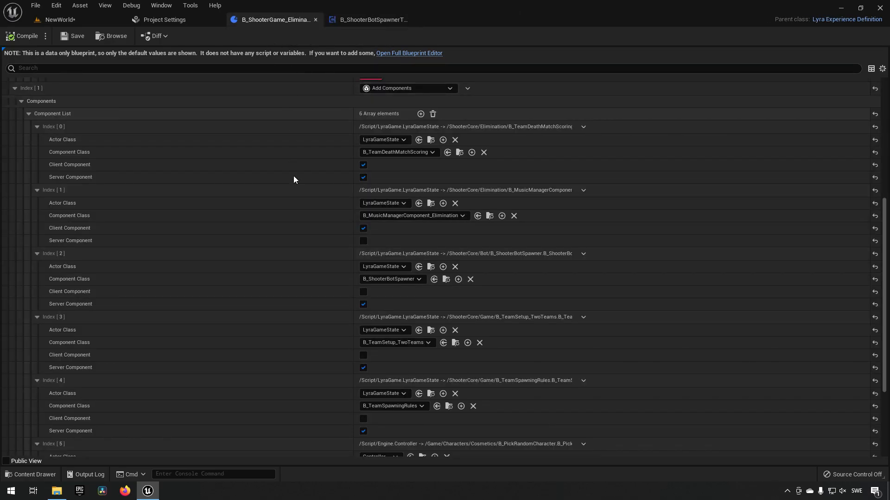
click(406, 279)
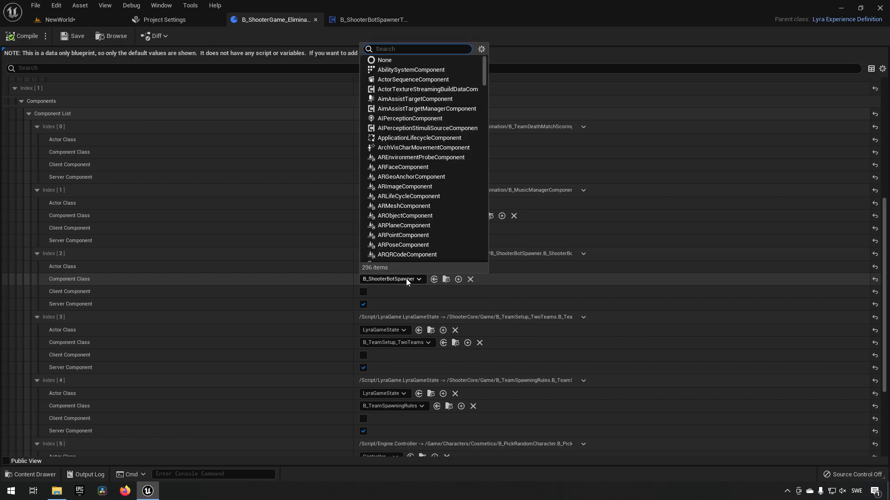
text(test)
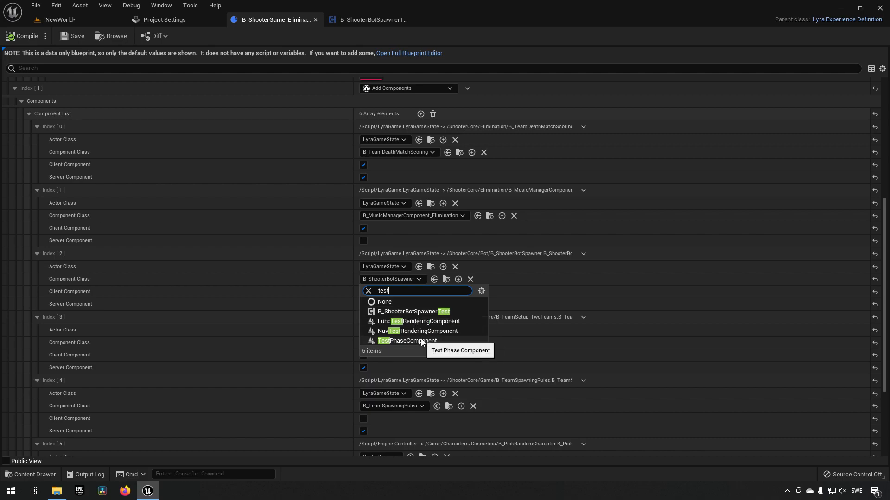
click(432, 311)
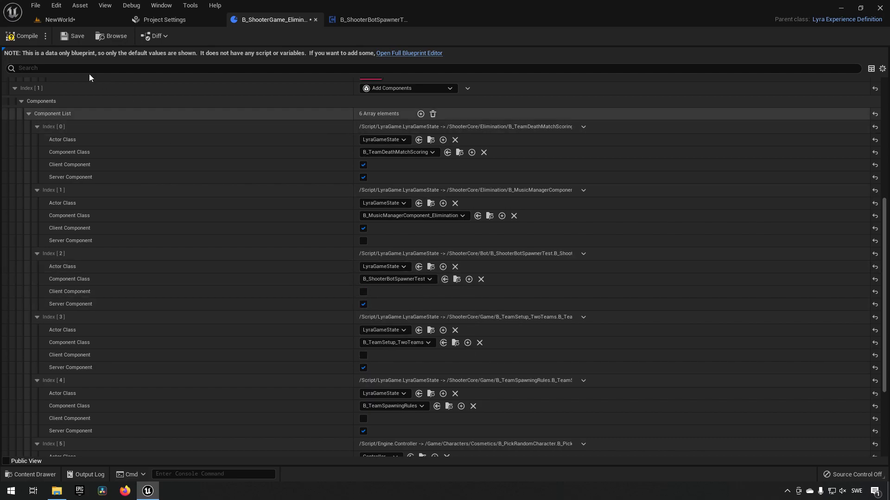
click(22, 36)
Step: Set B_ShooterBotSpawnerTest's Num Bots to Create to 4 and briefly play-test NewWorld in the editor
click(399, 20)
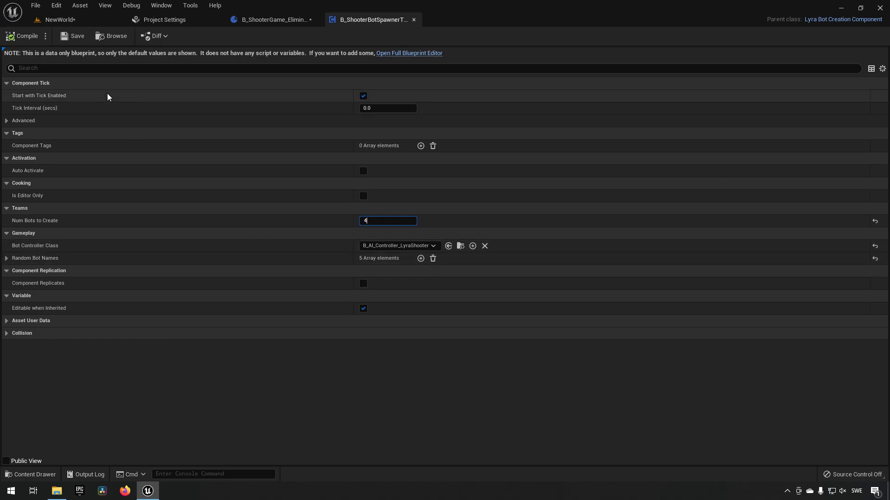
key(Return)
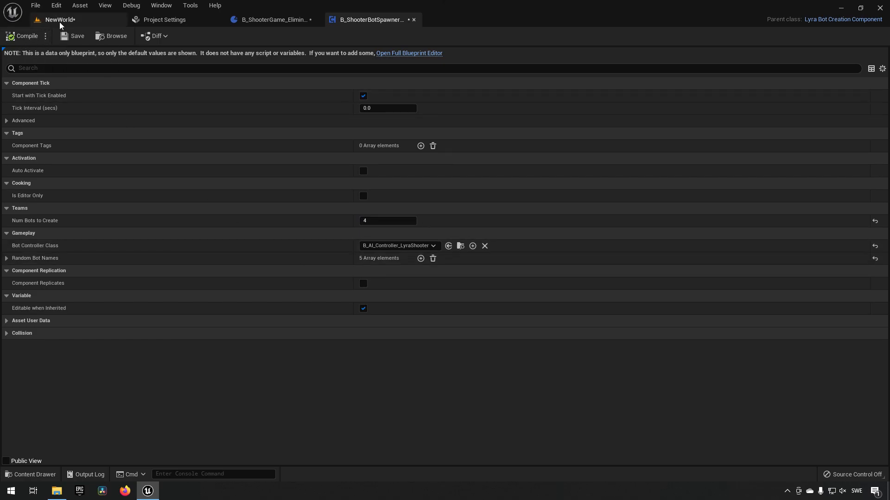
click(58, 19)
click(198, 36)
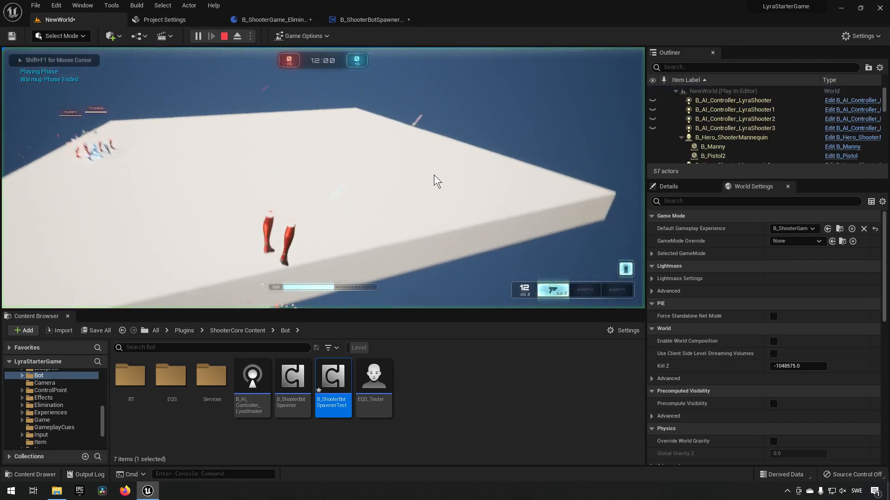
key(Escape)
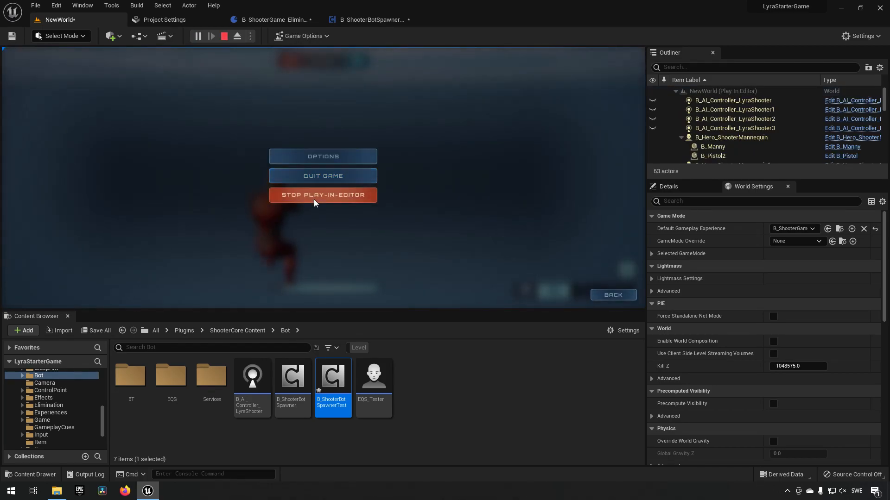
click(318, 199)
Step: Place a Lyra Player Start on the level's floor and duplicate it to make four starts spread across the platform
right_drag(350, 126, 362, 218)
key(w)
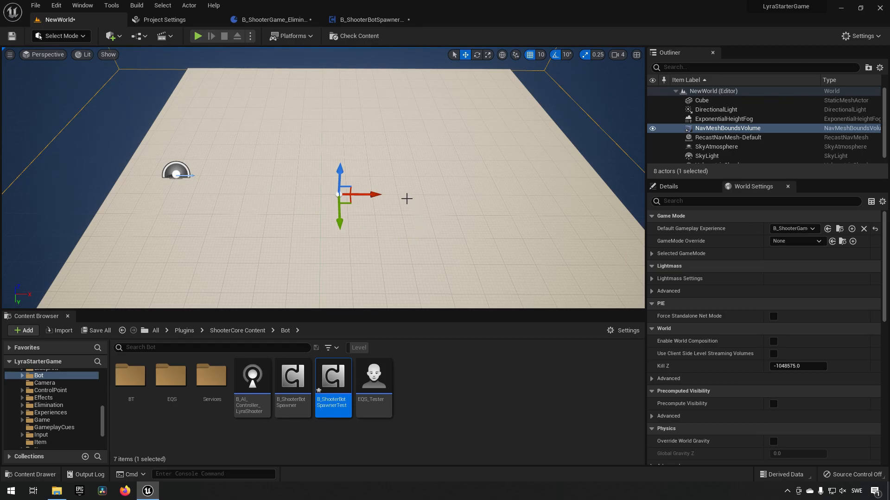
click(116, 38)
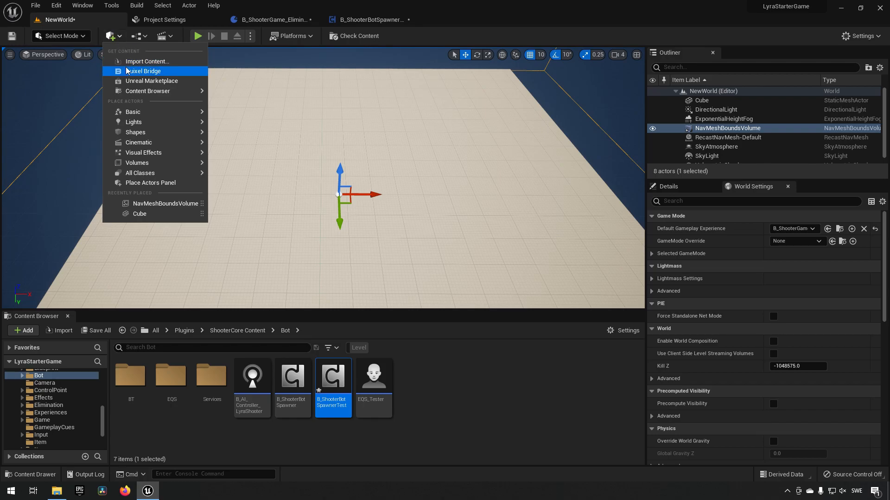
text(lyra)
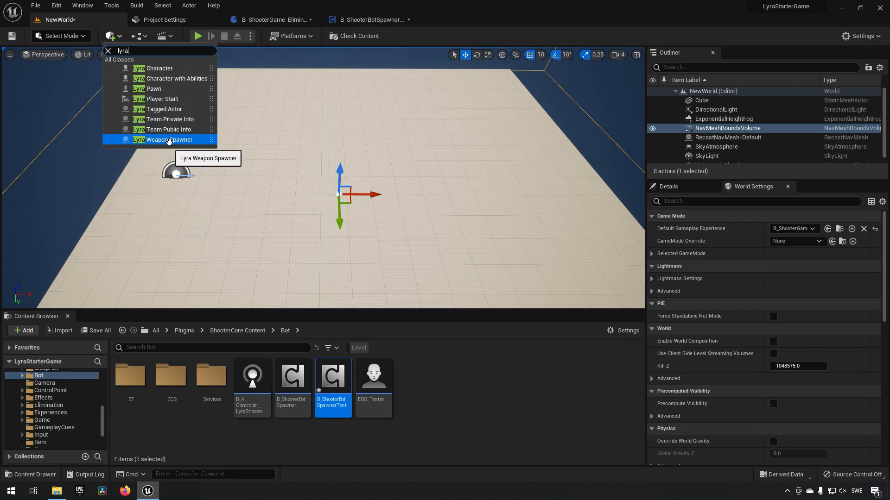
drag(163, 99, 528, 268)
alt+drag(554, 221, 216, 237)
Step: Play NewWorld in the editor to check how the player and bots spawn at the player starts, and stop the session
click(197, 36)
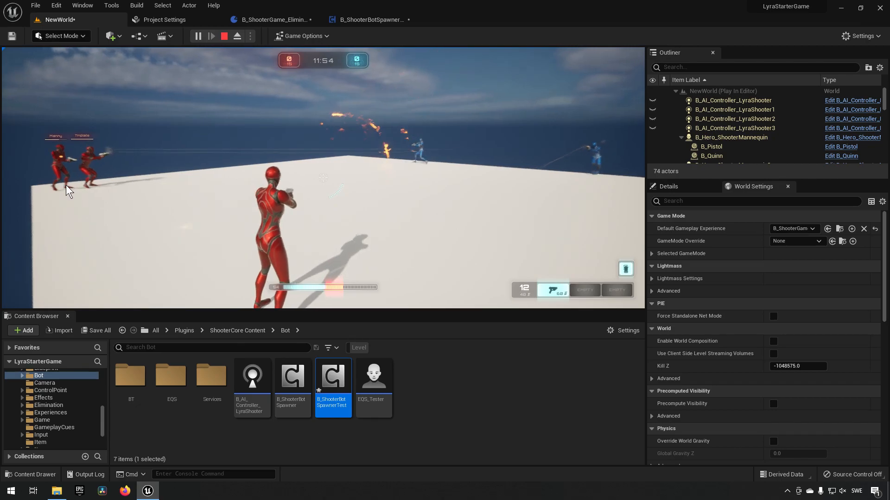
key(Escape)
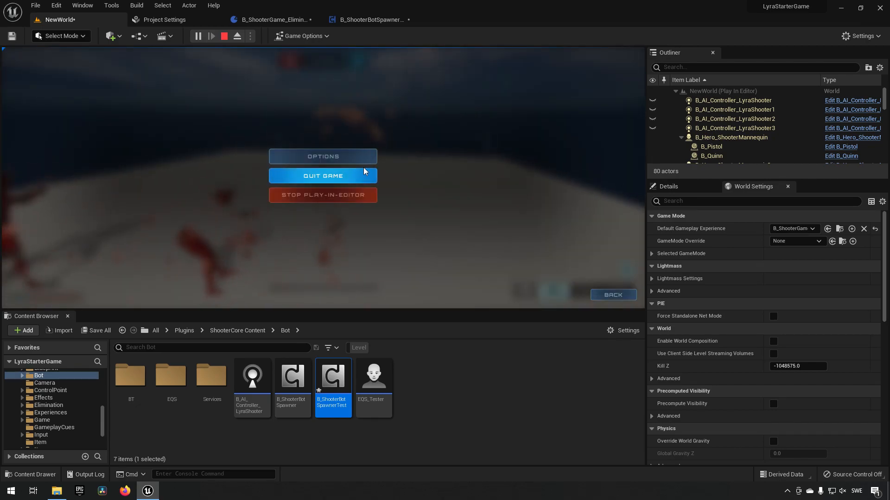
click(330, 195)
Step: Expand the test spawner's random bot names, and locate and open its bot controller class, B_AI_Controller_LyraShooter
click(373, 20)
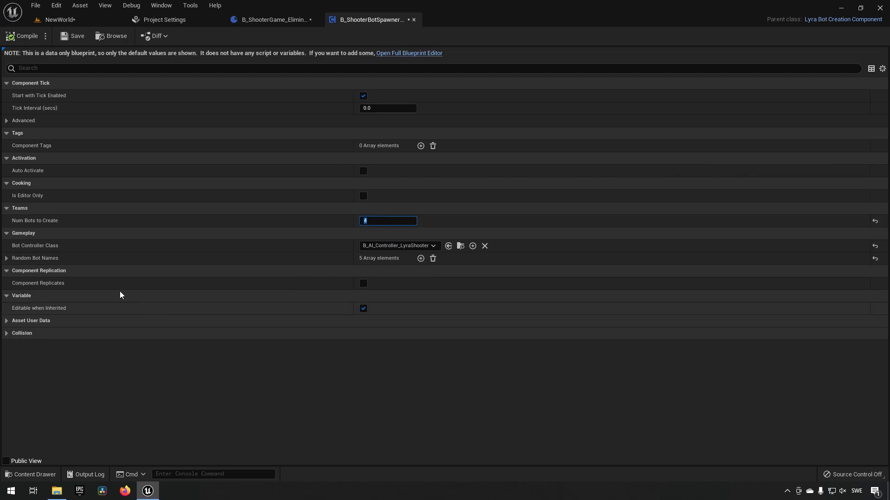
click(6, 258)
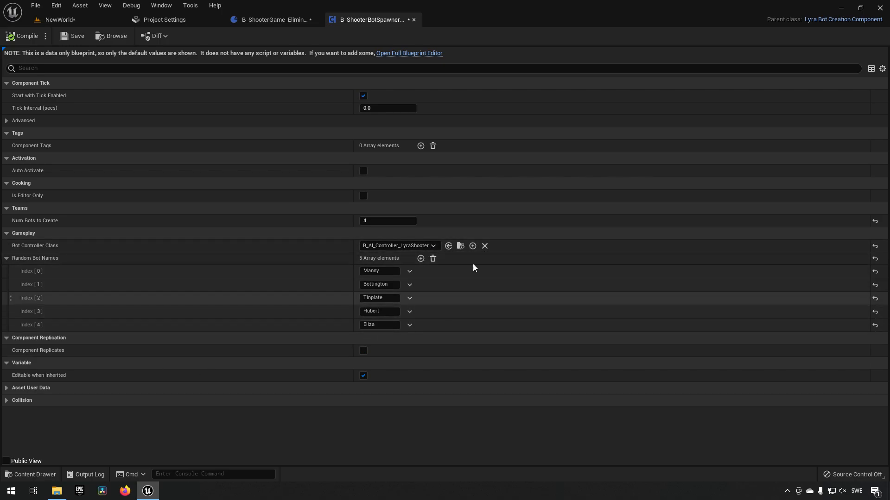
click(461, 248)
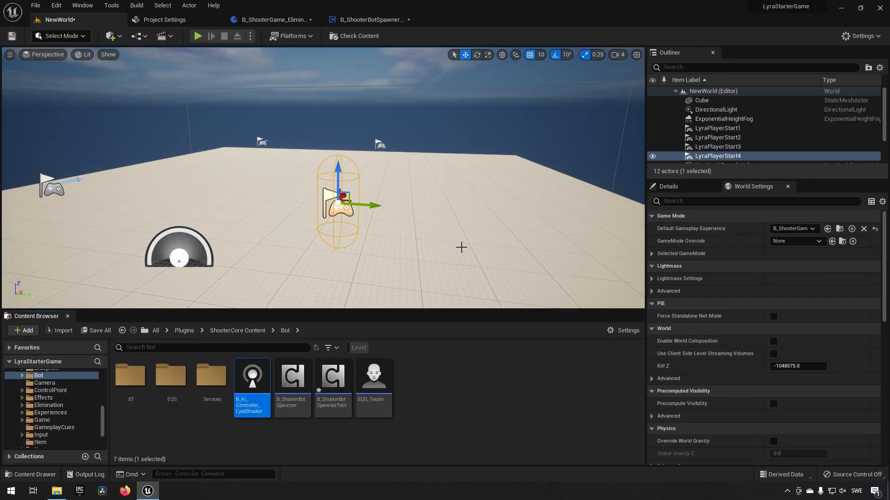
double_click(252, 384)
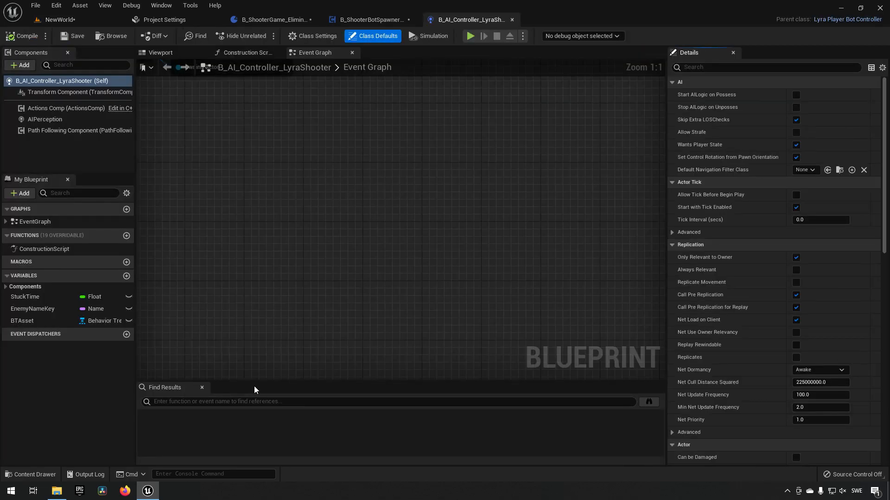
Step: Examine the AI controller's event graph from Initialize Blackboard to Initialize DeathStarted, including Run Behavior Tree and the BTAsset variable's default value
right_drag(336, 140, 389, 255)
scroll(365, 223, down, 6)
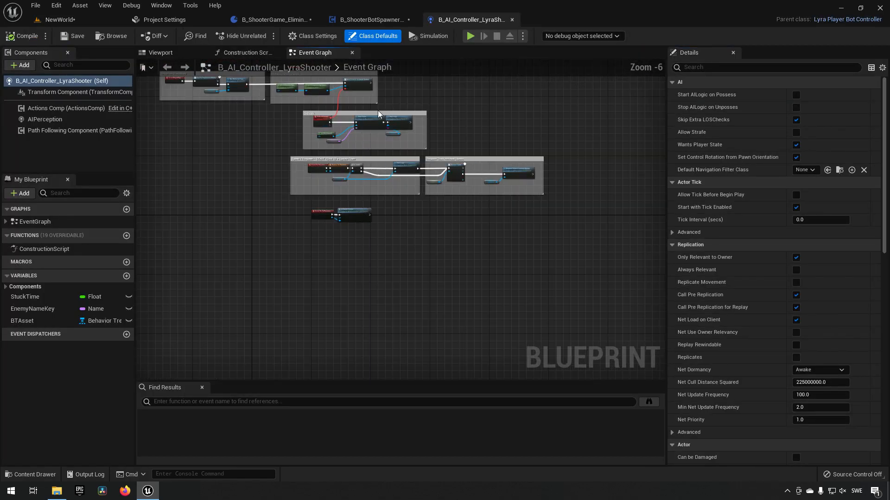
right_drag(376, 106, 488, 197)
scroll(488, 196, up, 1)
scroll(277, 214, up, 4)
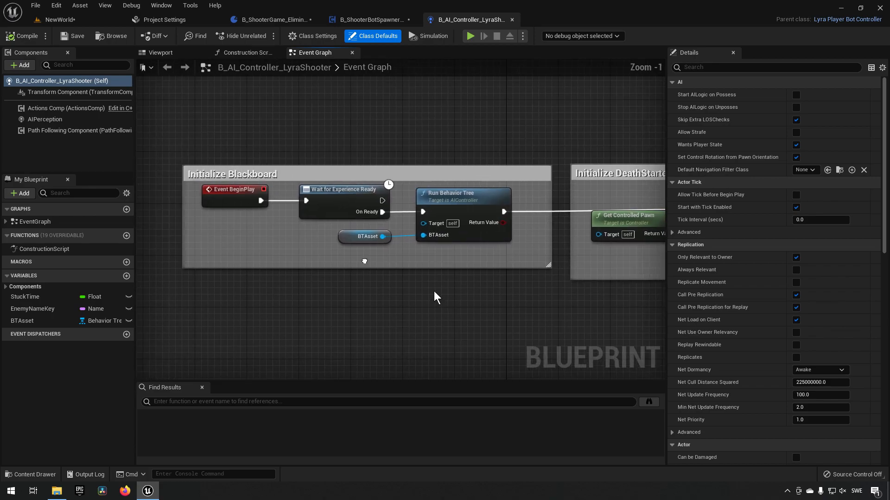
right_drag(446, 295, 279, 210)
click(250, 219)
click(280, 204)
right_drag(307, 238, 300, 249)
click(362, 200)
click(232, 211)
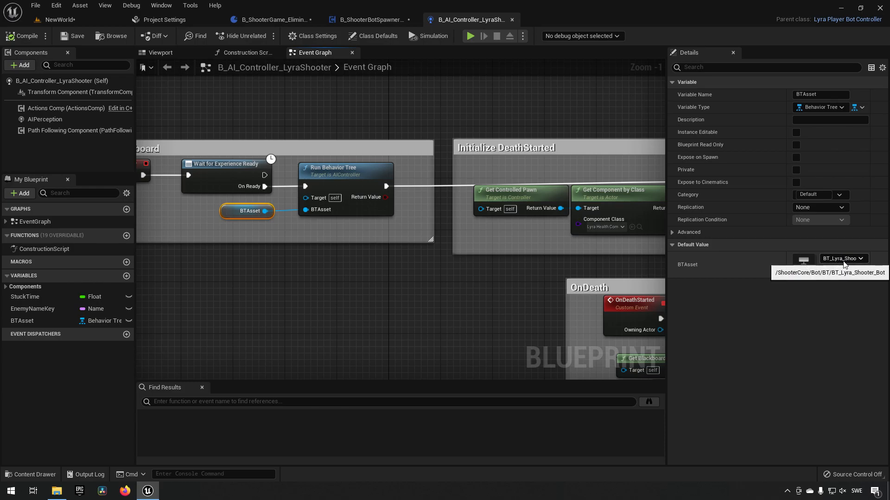
right_drag(601, 276, 312, 282)
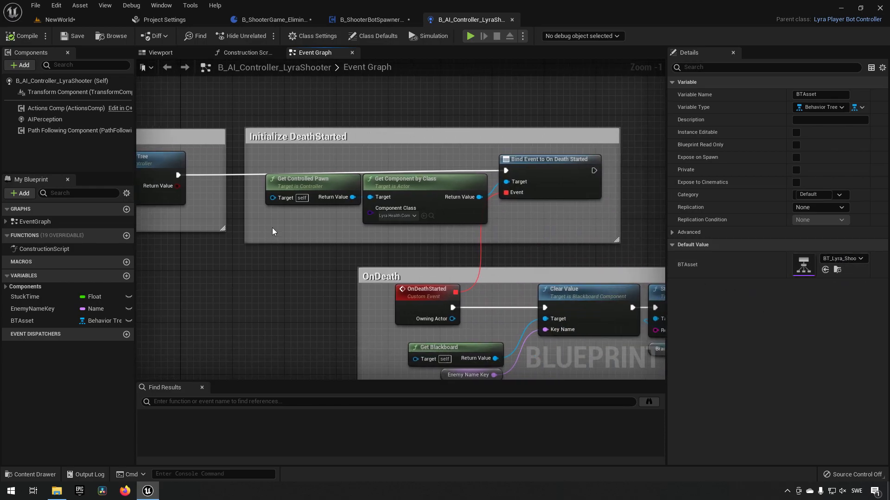
Step: Examine the Initialize DeathStarted and OnDeath sections of the AI controller graph, including the Clear Value and Stop Logic nodes
drag(315, 171, 594, 239)
right_drag(265, 264, 199, 239)
right_drag(249, 271, 175, 222)
drag(247, 245, 598, 309)
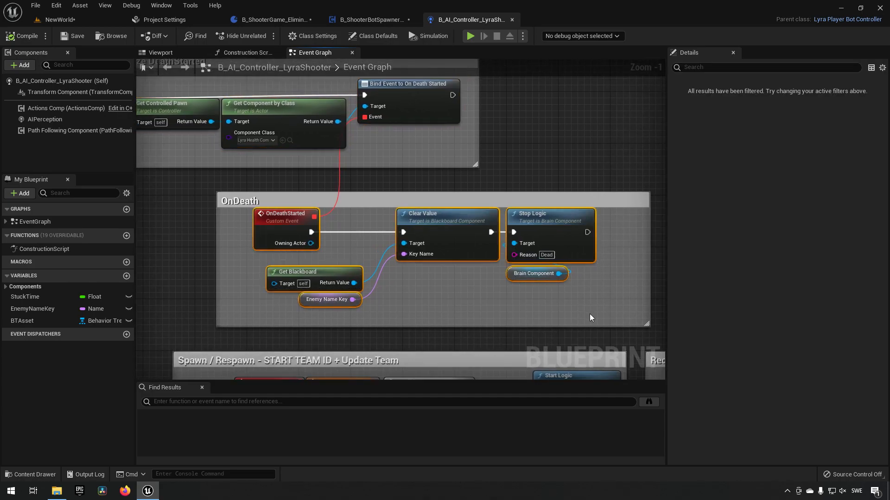
click(442, 229)
click(501, 307)
right_drag(501, 307, 538, 177)
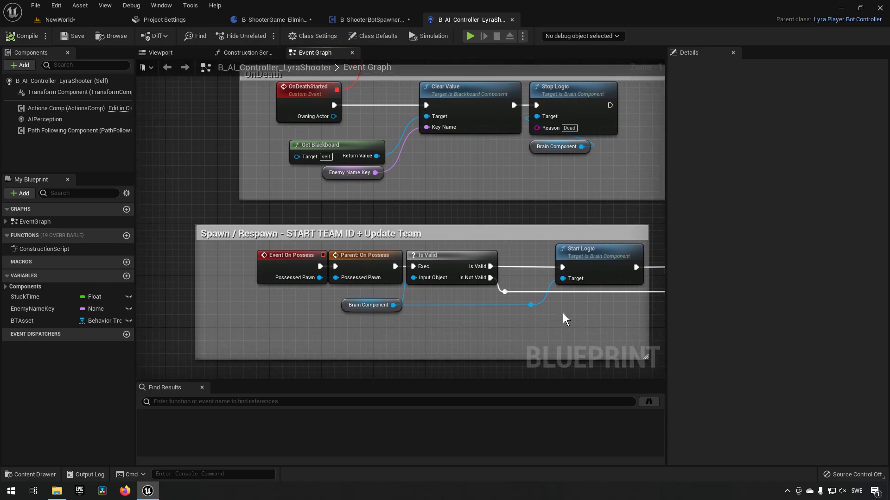
Step: Examine the Spawn / Respawn section with its Start Logic node, and the Event On UnPossess nodes below it
right_drag(566, 315, 487, 292)
drag(177, 227, 560, 309)
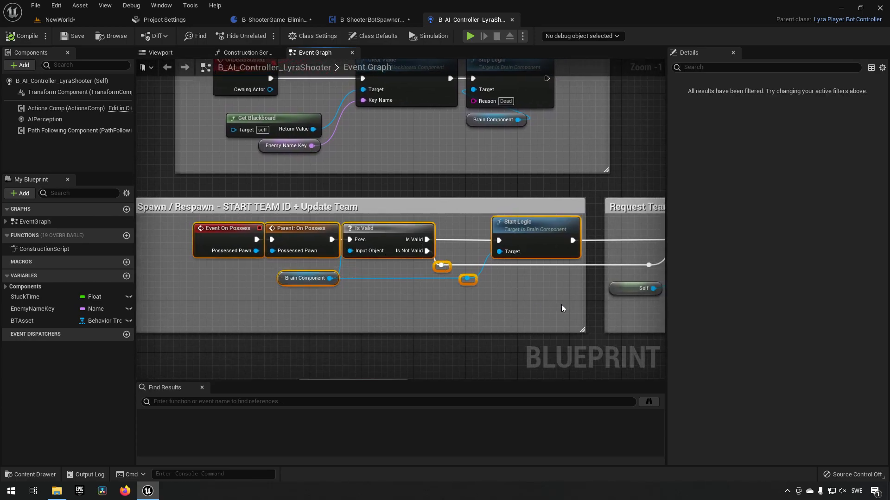
right_drag(591, 289, 689, 119)
drag(209, 206, 605, 324)
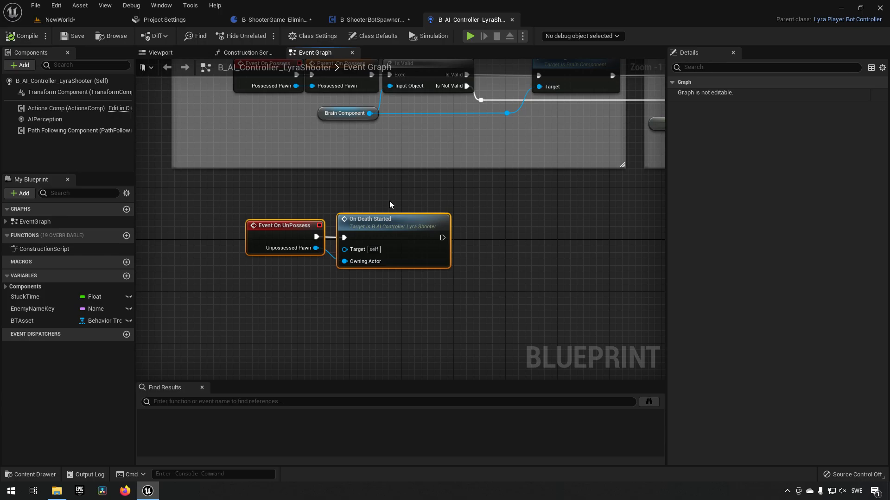
right_drag(413, 151, 461, 458)
click(407, 174)
right_drag(371, 247, 411, 208)
drag(246, 240, 506, 334)
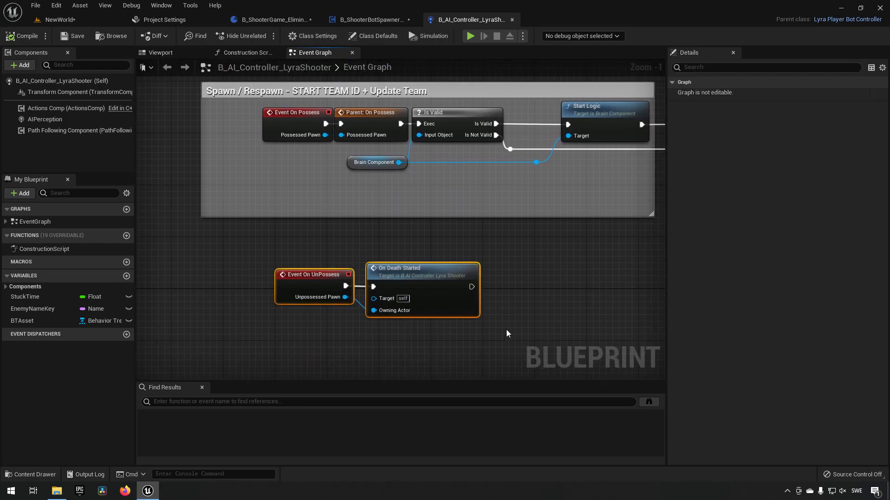
Step: Recheck the spawner's bot controller class and the BTAsset variable in Initialize Blackboard, and close the AI controller blueprint
right_drag(473, 244, 528, 316)
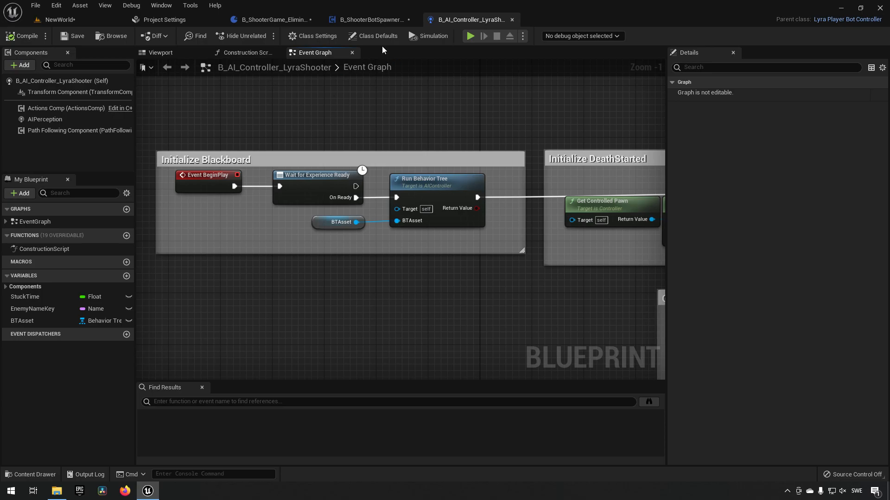
click(372, 20)
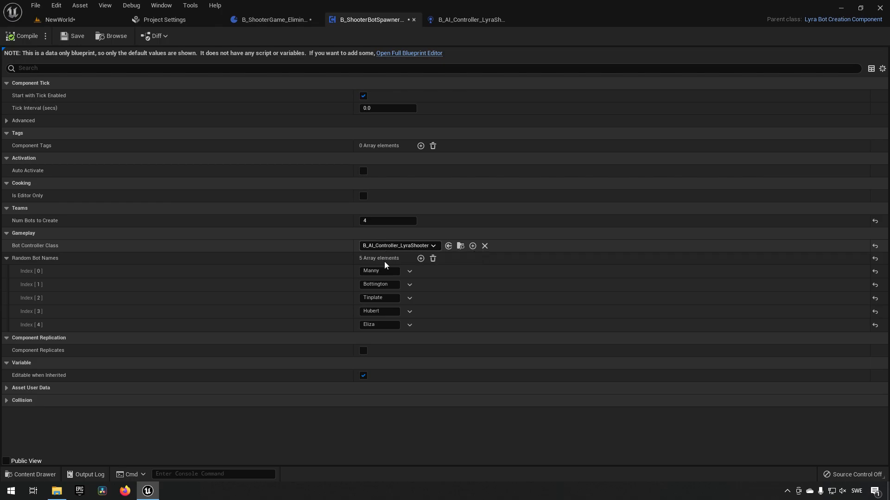
click(471, 19)
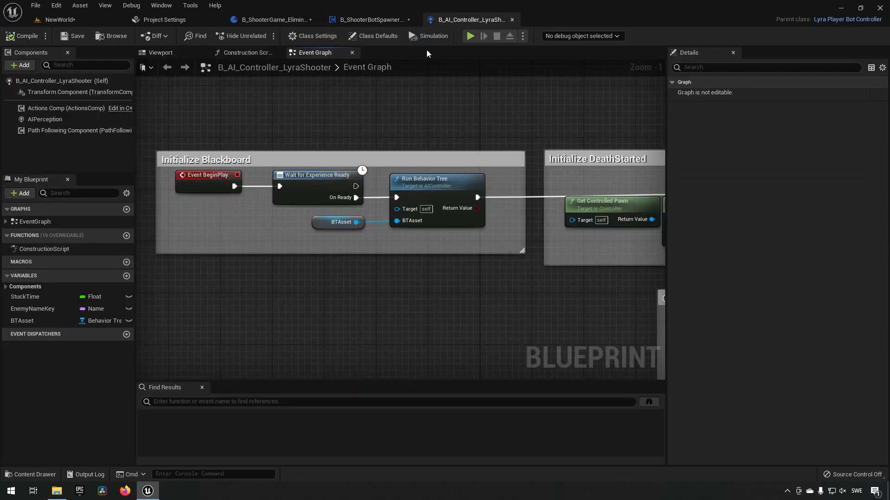
click(323, 224)
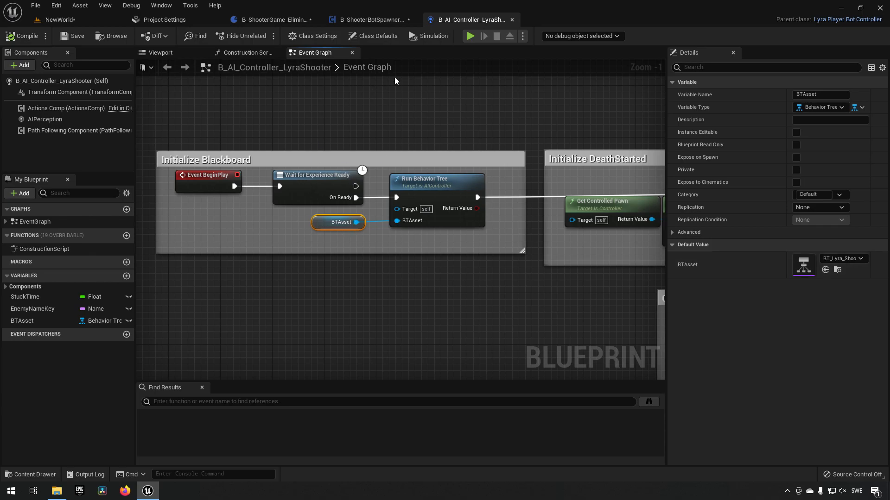
middle_click(460, 21)
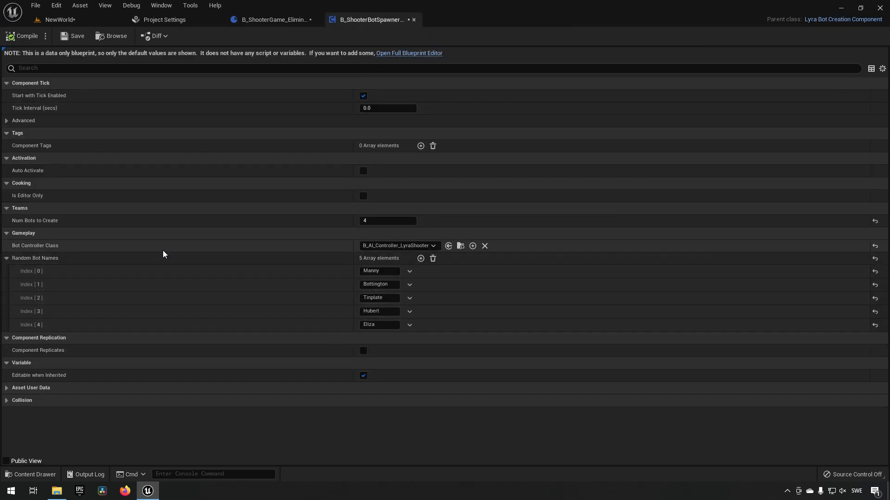
Step: Expand the test spawner's advanced tick, asset user data and collision settings, and save and close the spawner blueprint
click(7, 122)
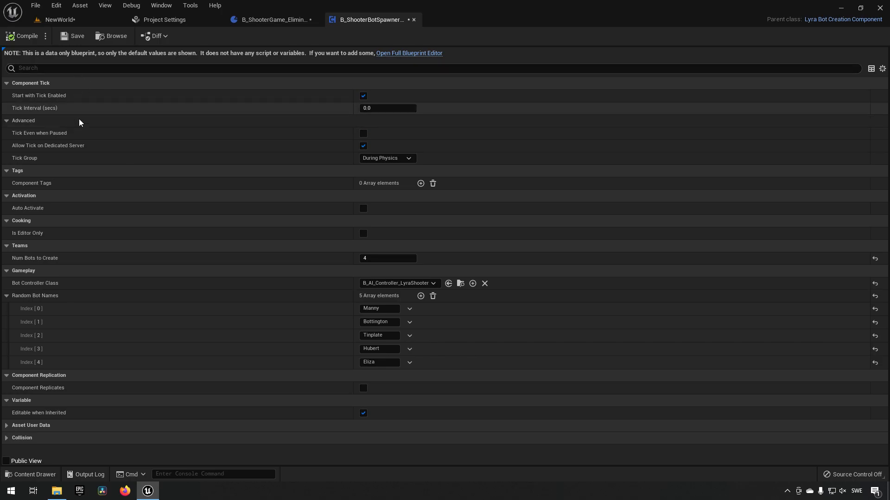
click(7, 429)
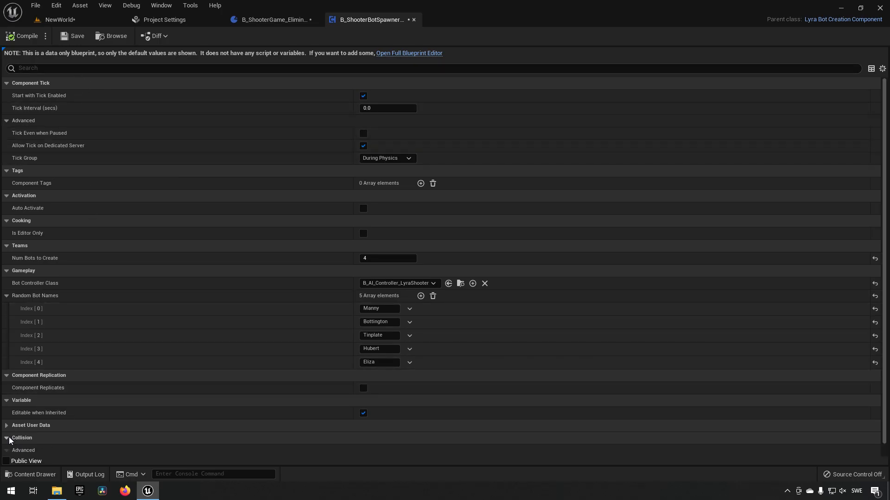
scroll(102, 417, down, 2)
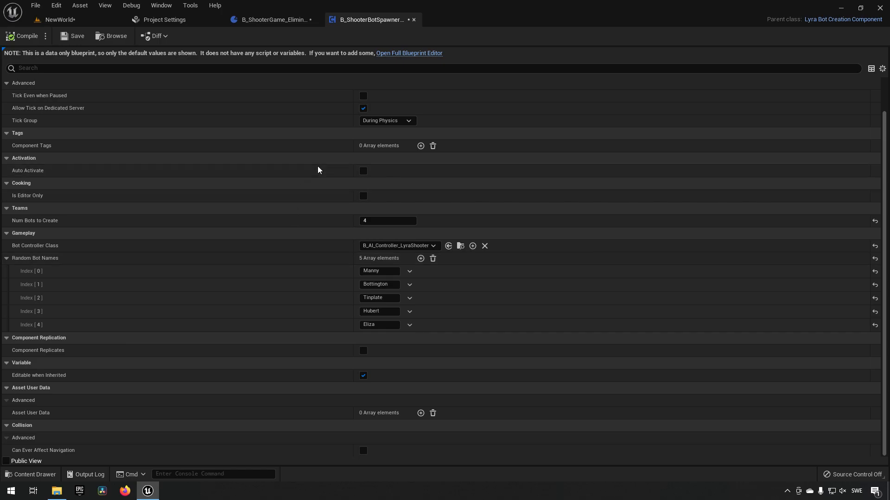
click(68, 39)
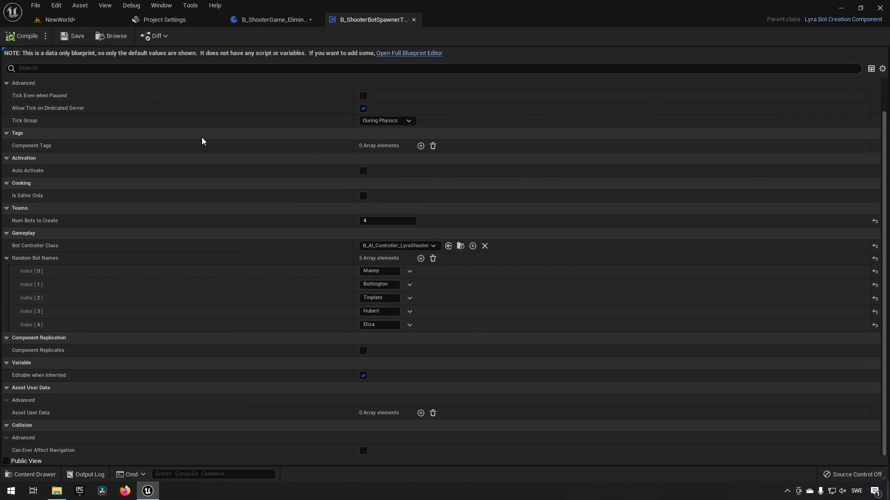
click(414, 20)
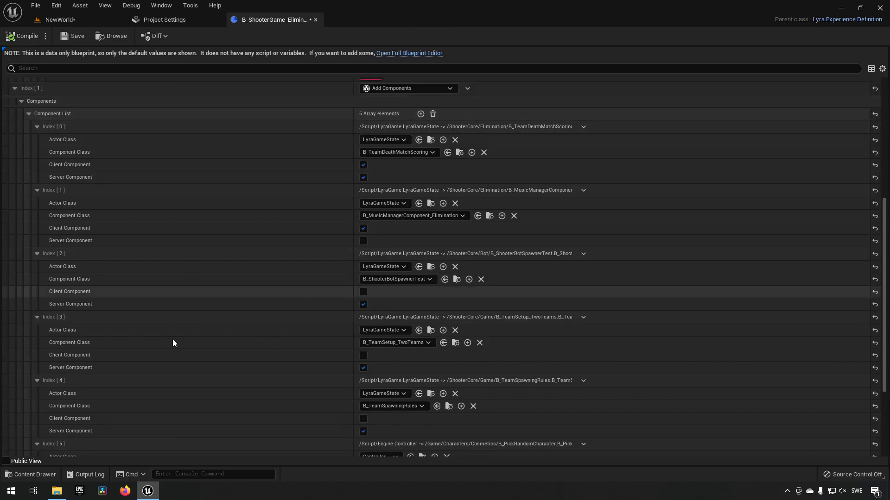
Step: Locate the B_TeamSetup_TwoTeams component class used in the elimination experience's component list and open it
scroll(284, 343, down, 3)
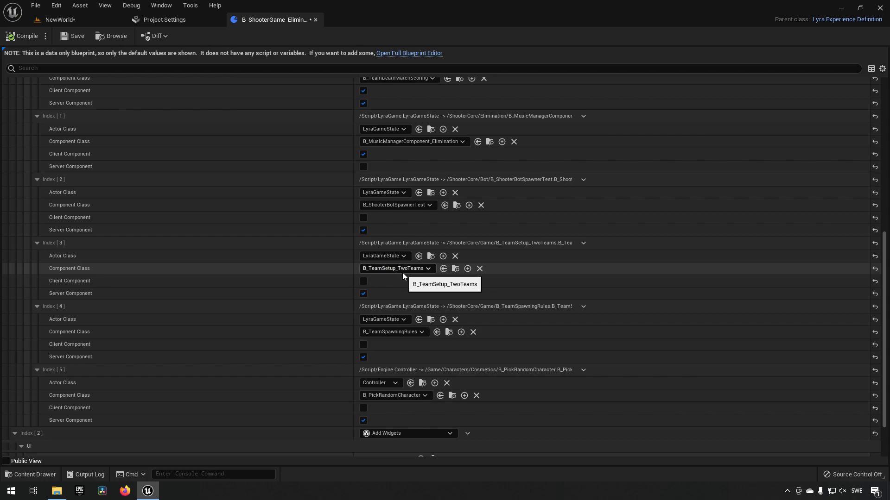
click(456, 269)
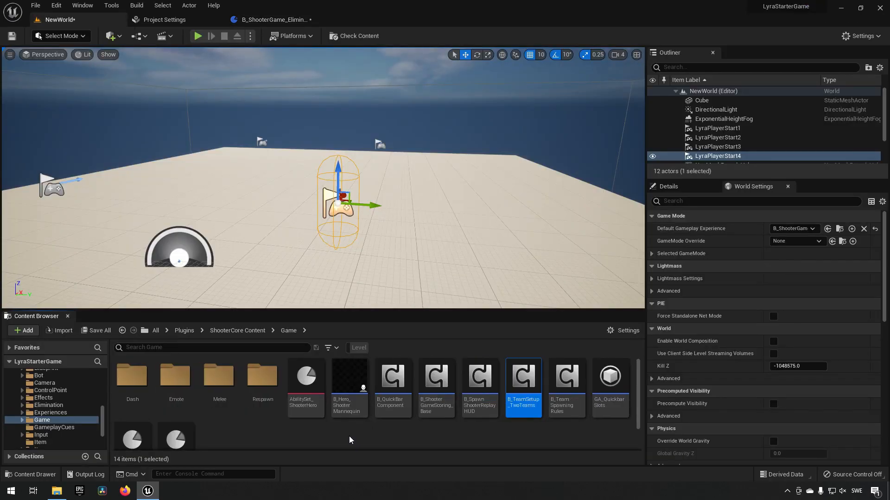
double_click(521, 386)
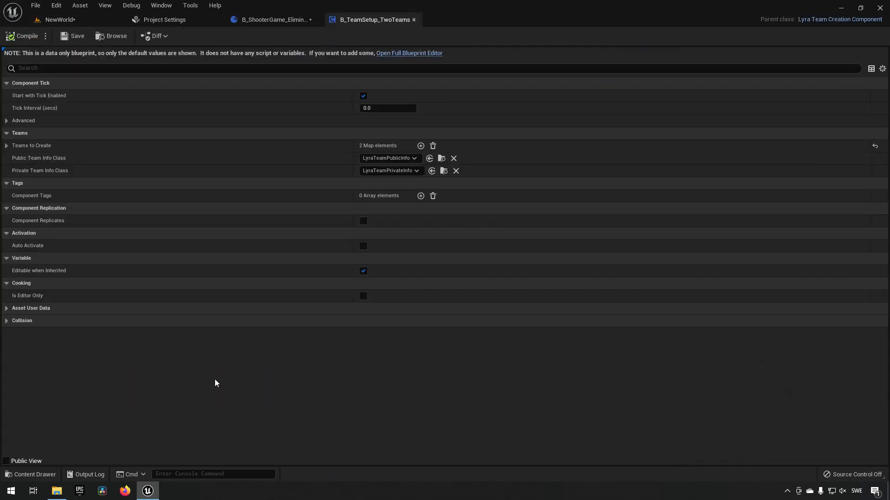
Step: Expand the team setup's collision, asset user data, Teams to Create and advanced tick settings, and check the assets available for team 1
click(6, 320)
click(6, 308)
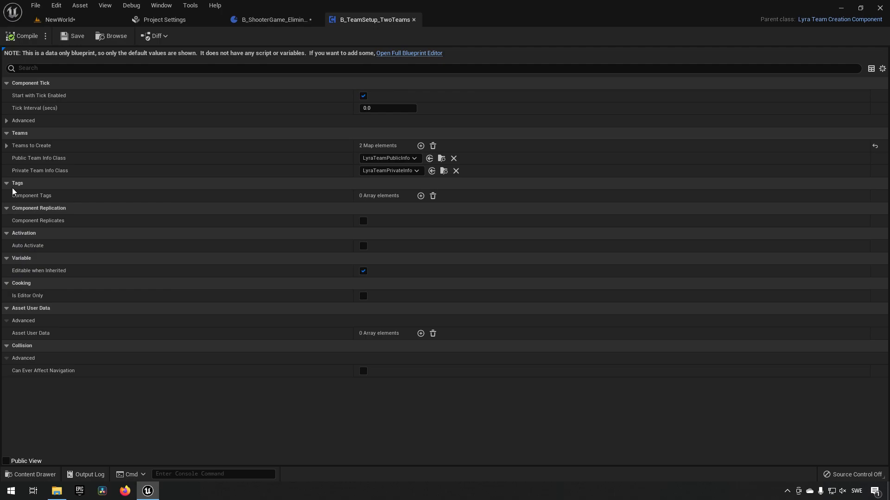
click(7, 146)
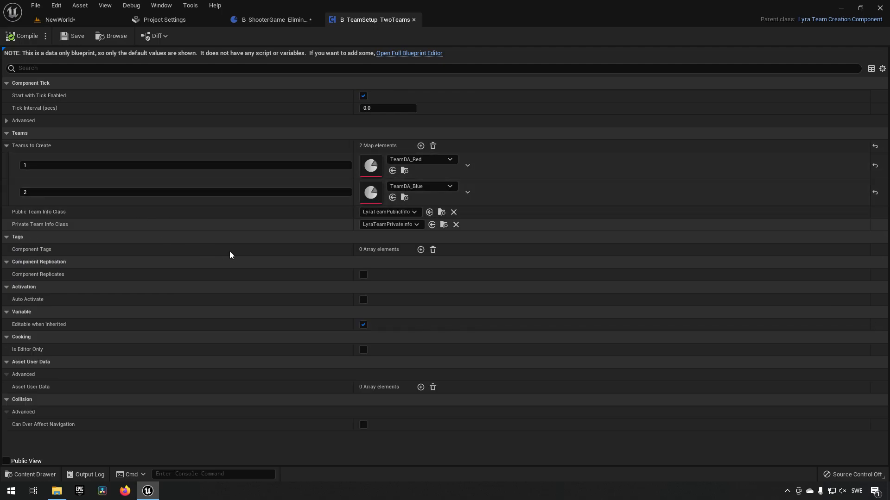
click(8, 121)
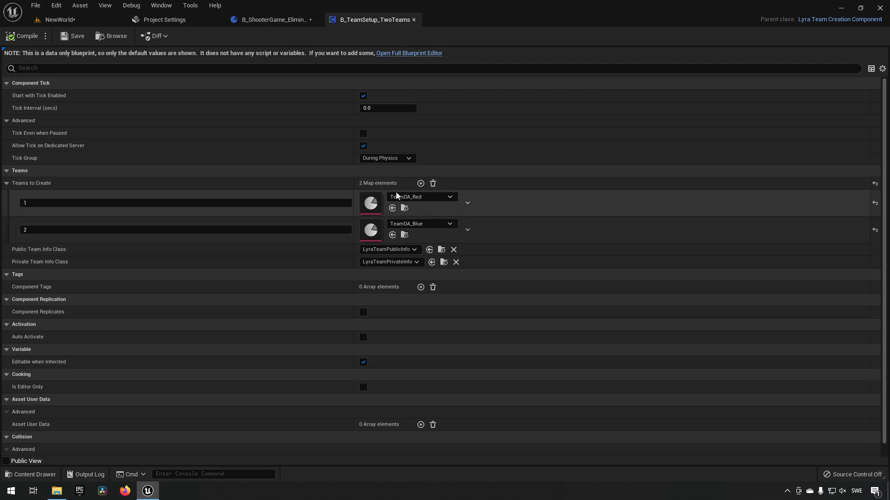
click(424, 197)
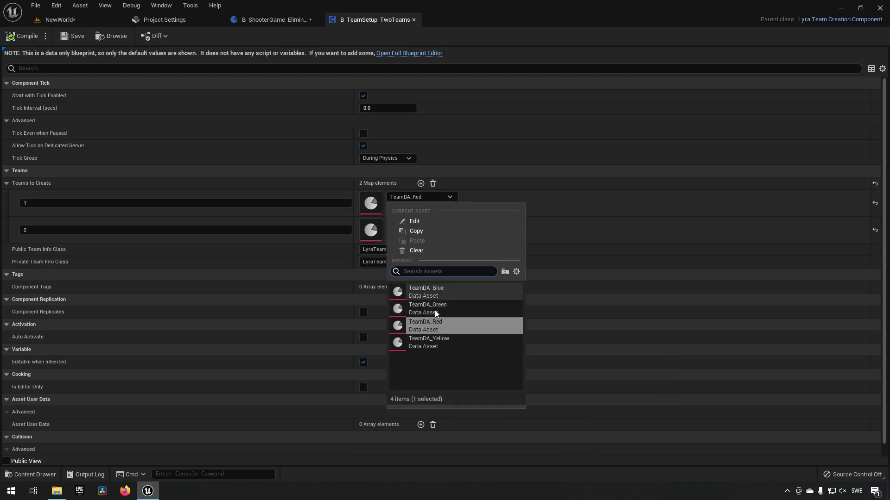
click(421, 197)
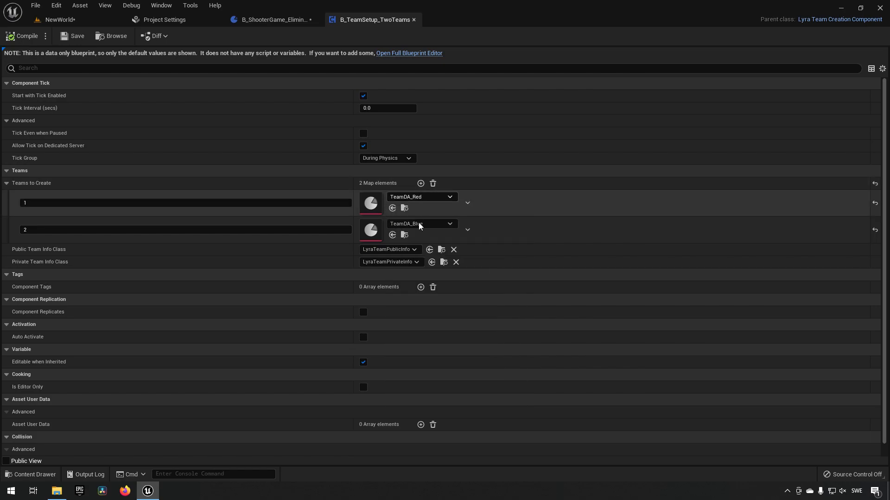
Step: Locate and open team 1's TeamDA_Red display asset, and expand its scalar and color parameters
click(404, 208)
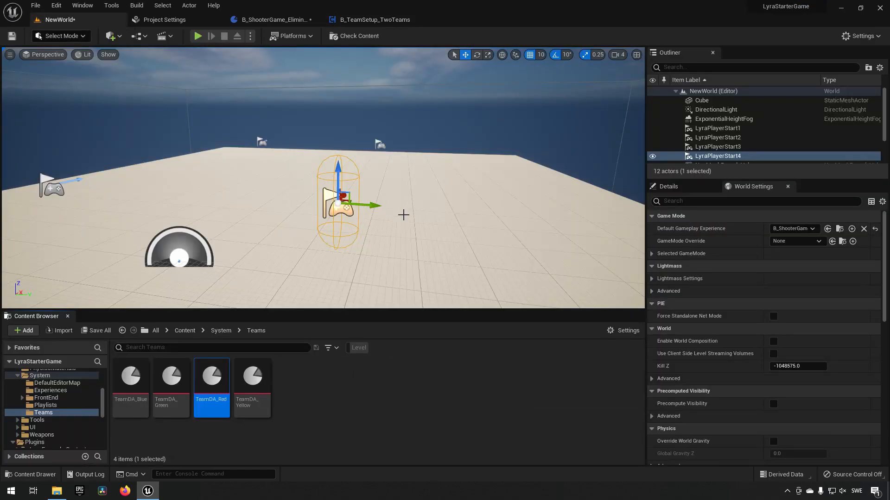
double_click(215, 384)
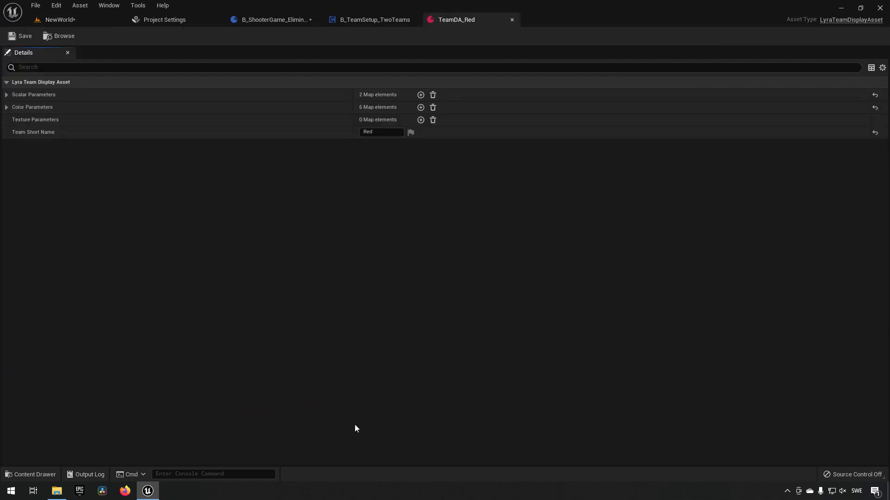
click(6, 107)
click(7, 95)
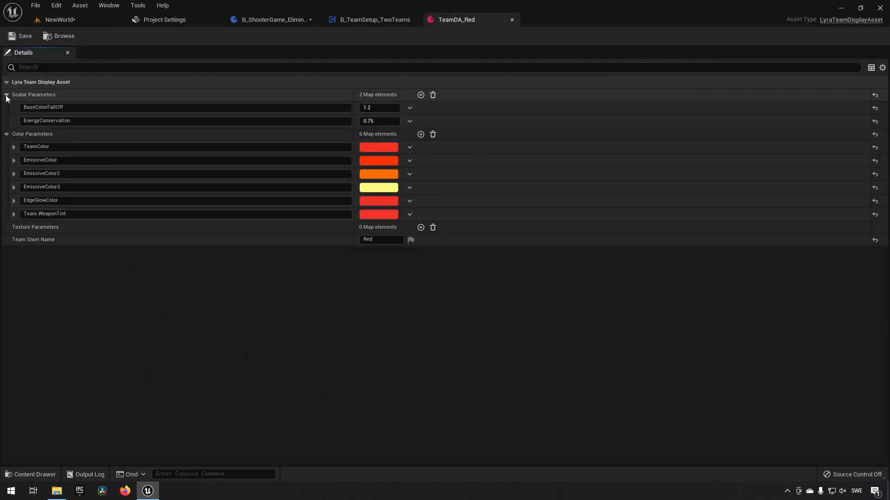
click(6, 82)
click(6, 83)
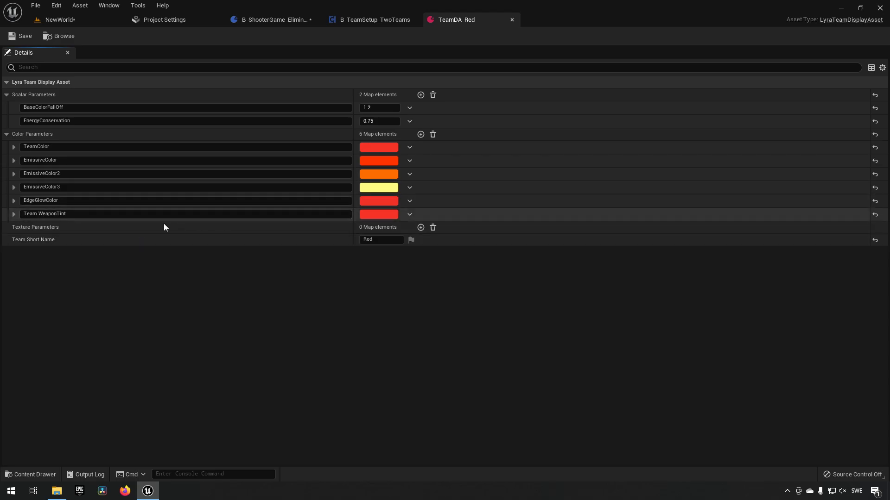
Step: Expand all six color parameters of TeamDA_Red, from Team.WeaponTint to TeamColor, and examine their RGBA values
click(14, 214)
click(14, 200)
click(15, 187)
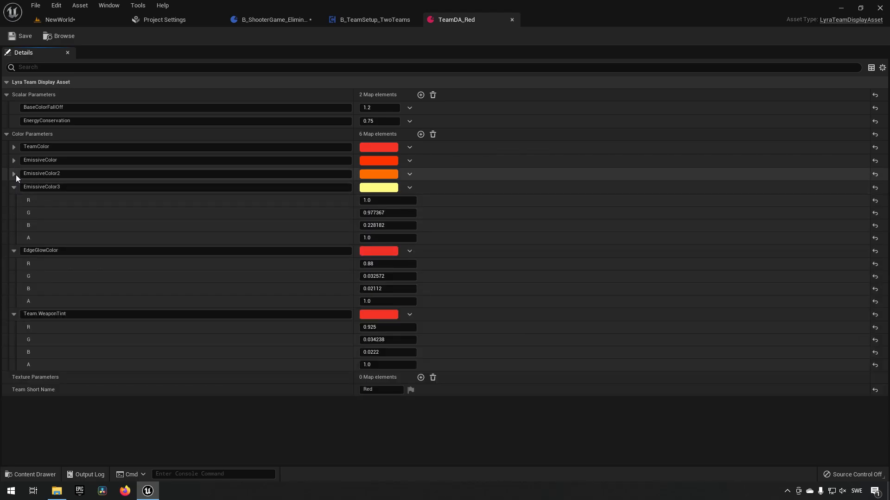
click(16, 174)
click(15, 161)
click(15, 147)
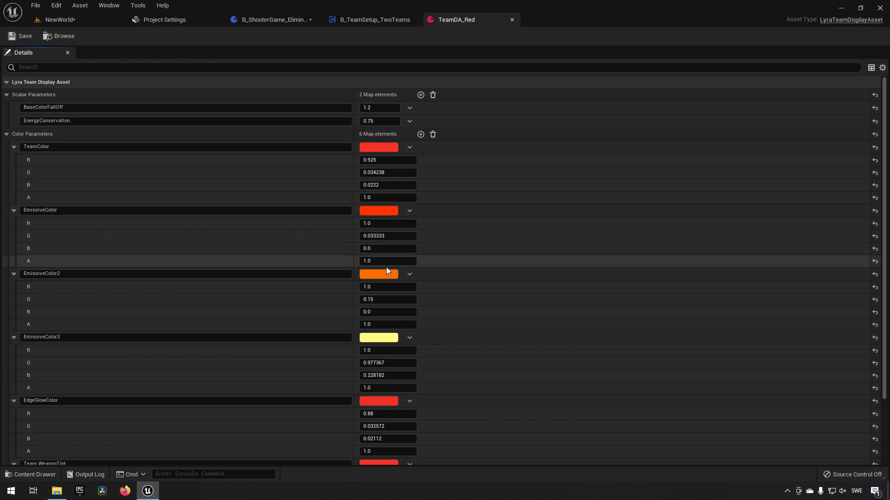
scroll(386, 267, down, 3)
scroll(386, 269, up, 5)
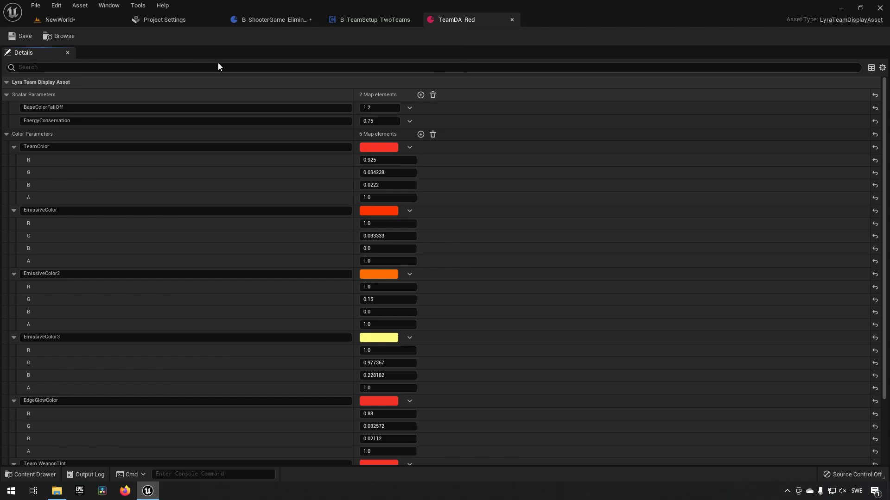
Step: Check which team display assets exist in the Teams folder, and close TeamDA_Red to return to the team setup
click(87, 20)
click(255, 382)
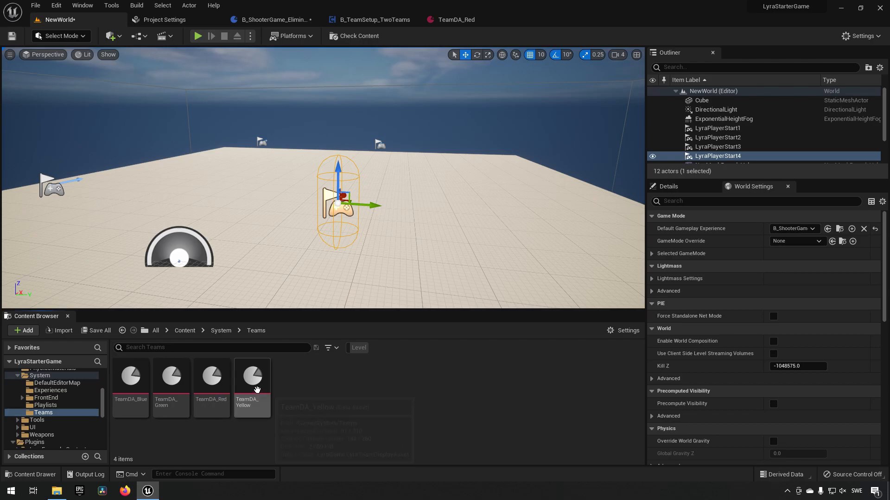
click(301, 389)
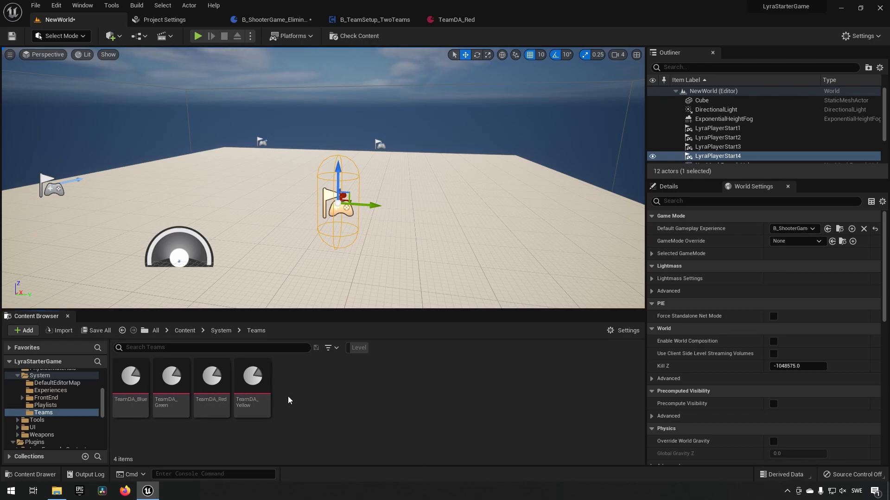
click(461, 22)
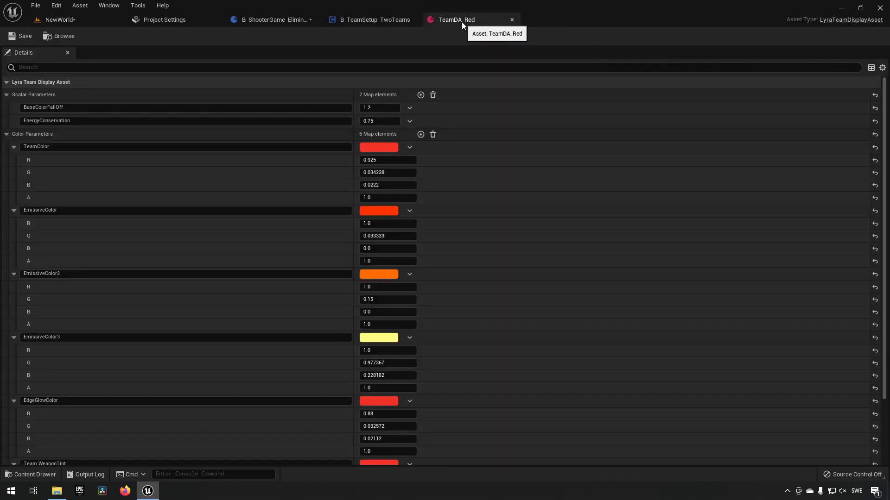
middle_click(461, 21)
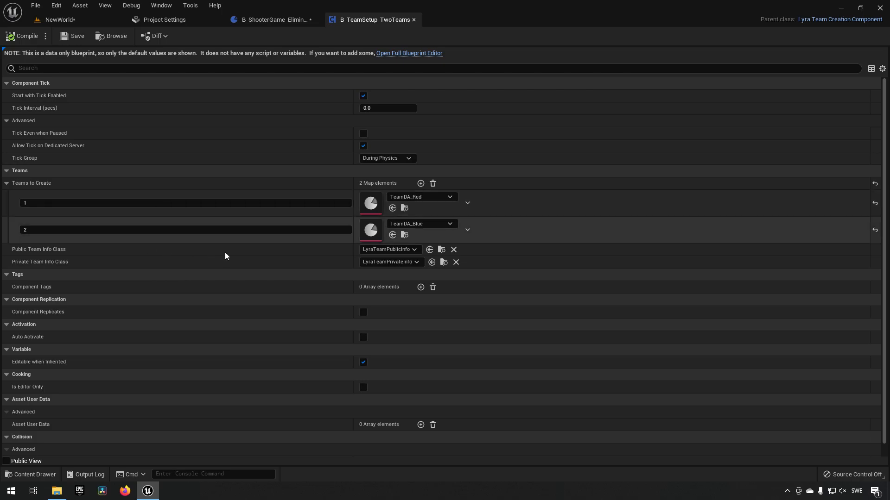
Step: Add a third entry to Teams to Create with key 3 and the TeamDA_Yellow display asset, and save the team setup
click(421, 184)
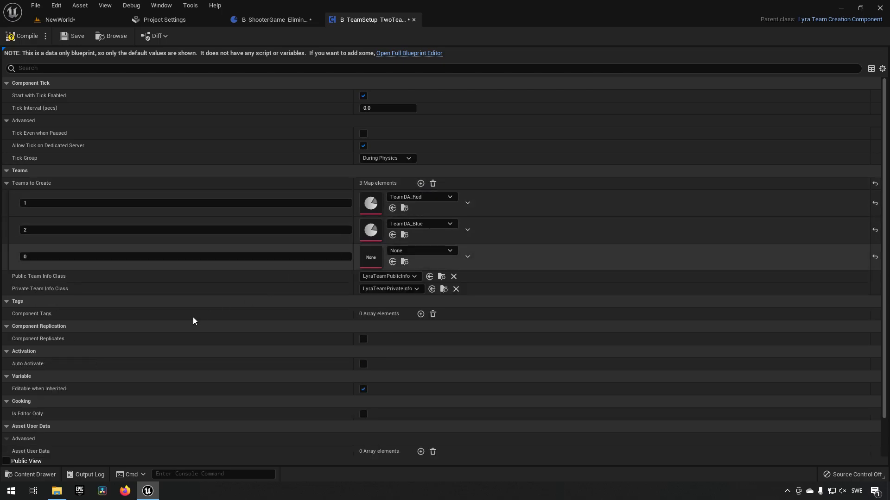
click(56, 257)
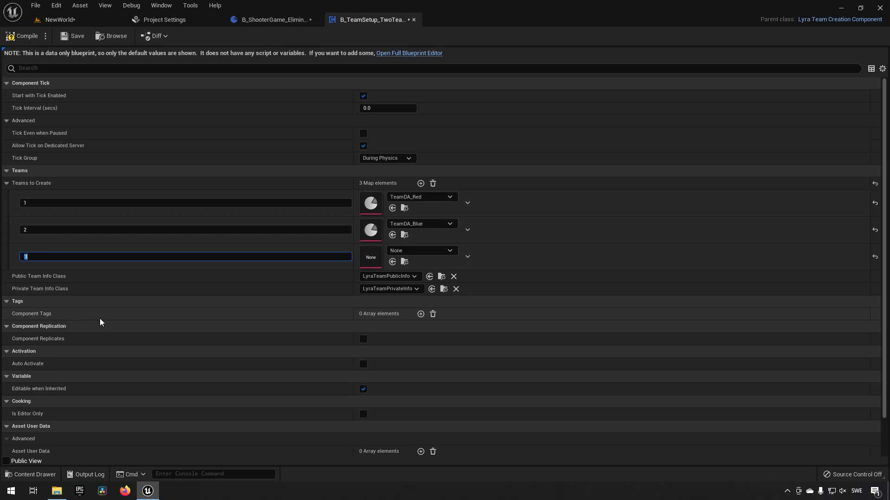
click(399, 252)
click(450, 387)
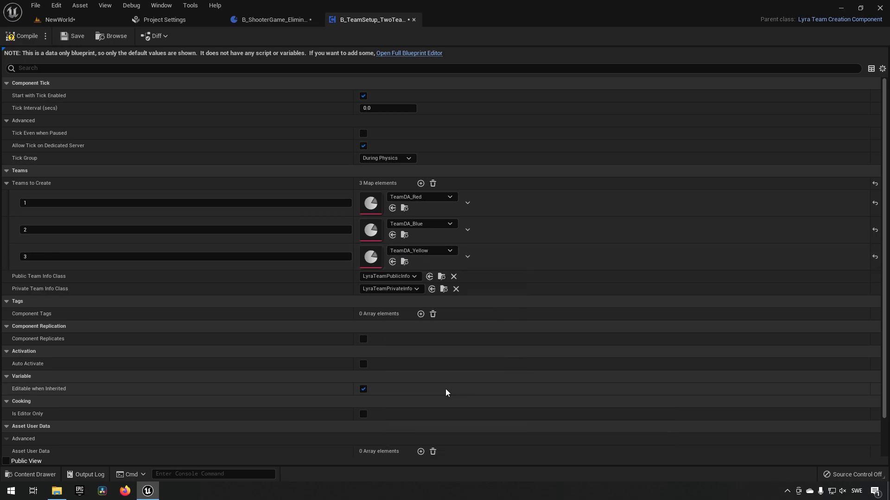
click(74, 36)
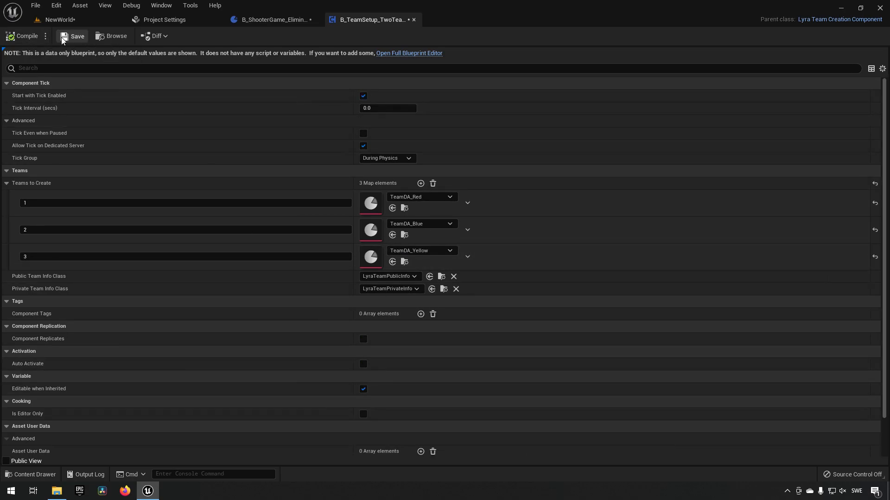
Step: Play-test the NewWorld level with the three-team setup, and end the play session
click(70, 20)
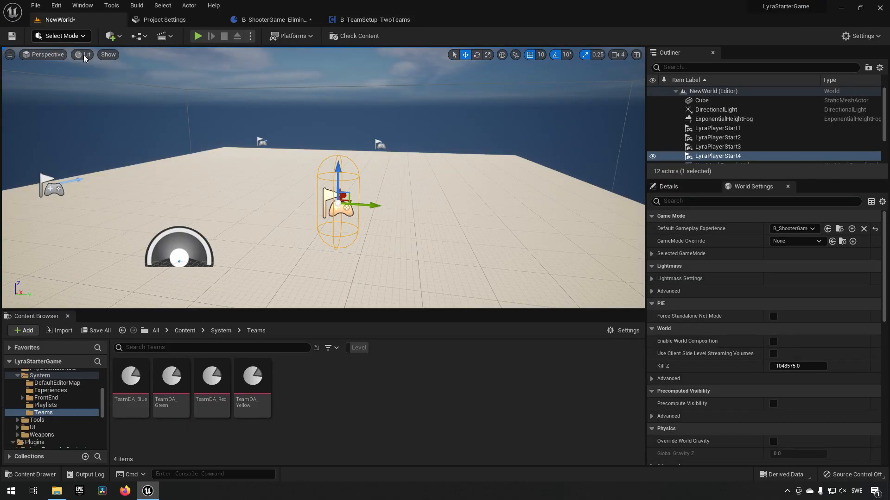
click(197, 35)
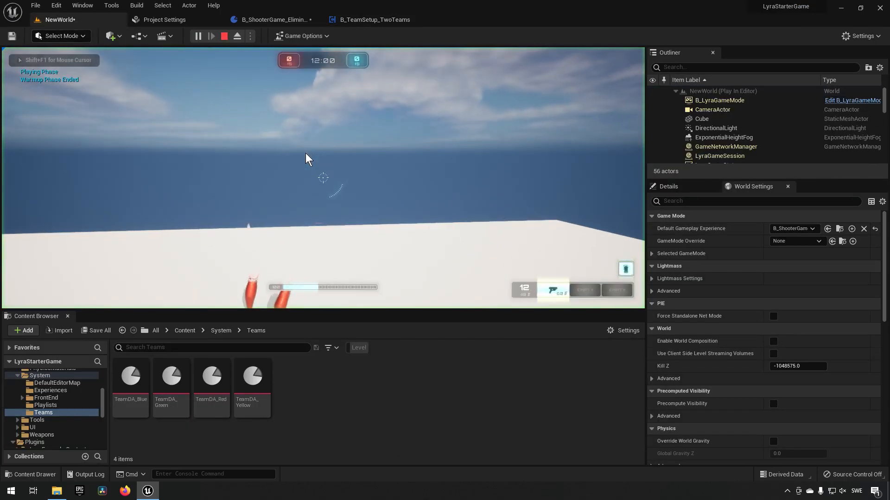
key(shift+F1)
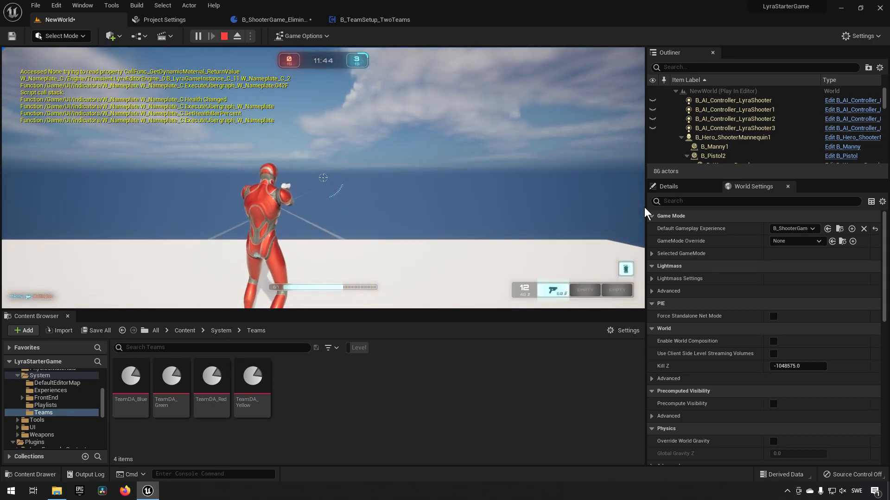
key(Escape)
click(348, 195)
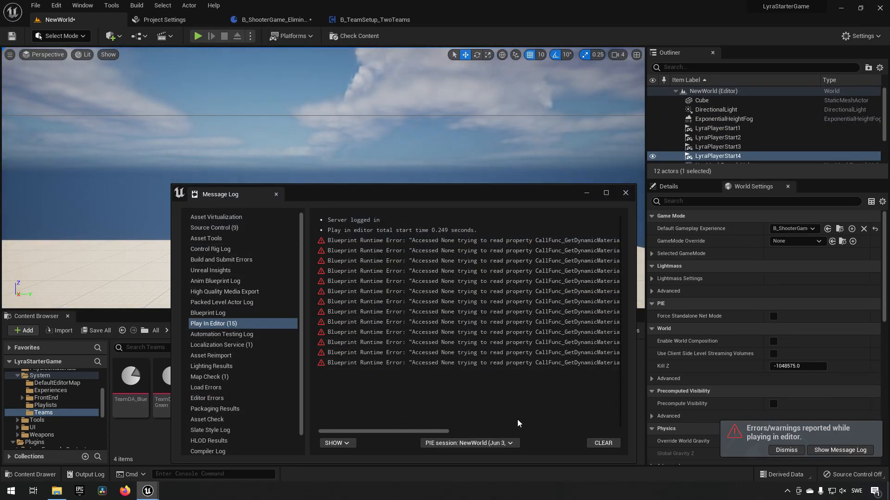
Step: Examine the Blueprint runtime errors in the enlarged Message Log, and open the Set Scalar Parameter Value node they refer to
drag(636, 380, 840, 380)
drag(561, 187, 451, 181)
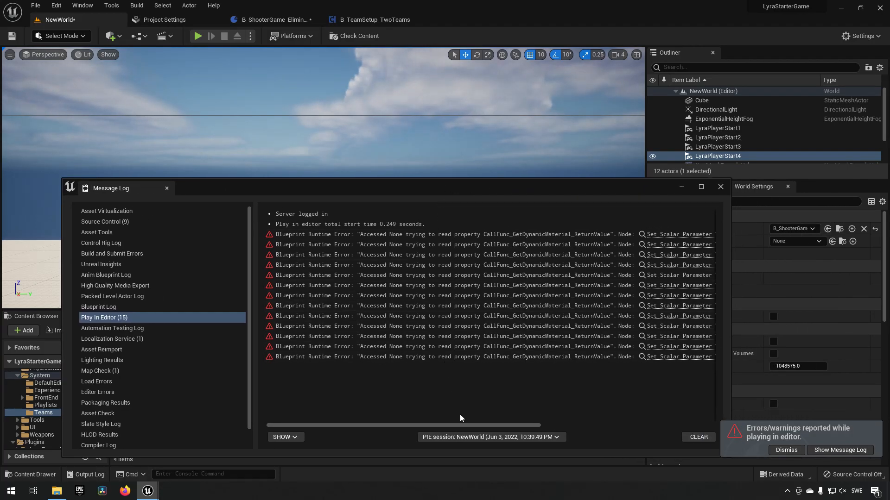
drag(456, 424, 661, 424)
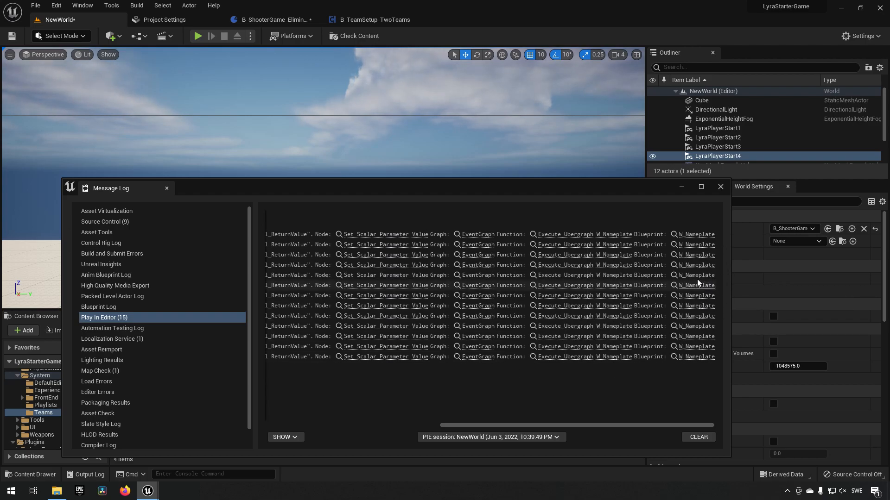
click(367, 285)
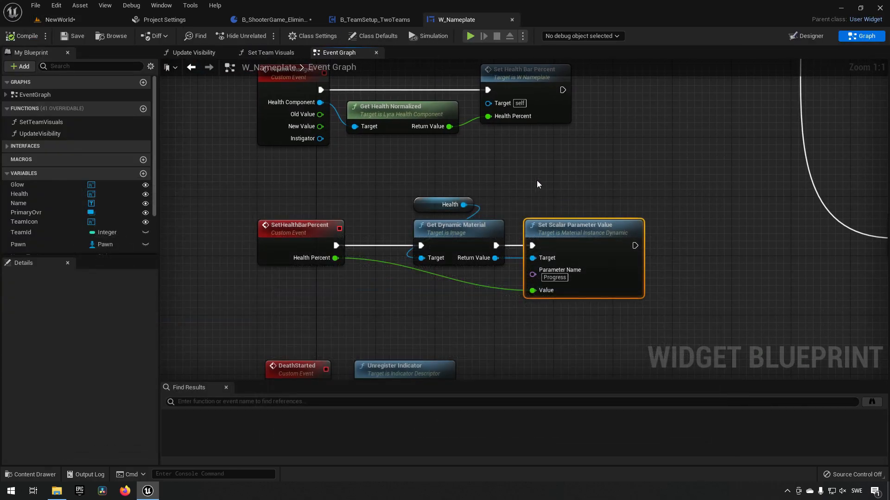
Step: Add a breakpoint to the Set Scalar Parameter Value node in W_Nameplate, and play the NewWorld level
right_drag(625, 139, 605, 162)
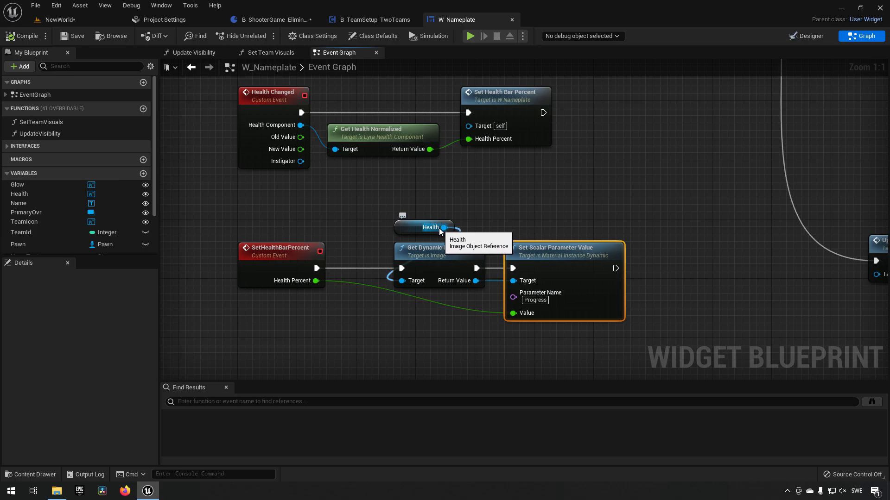
right_click(528, 252)
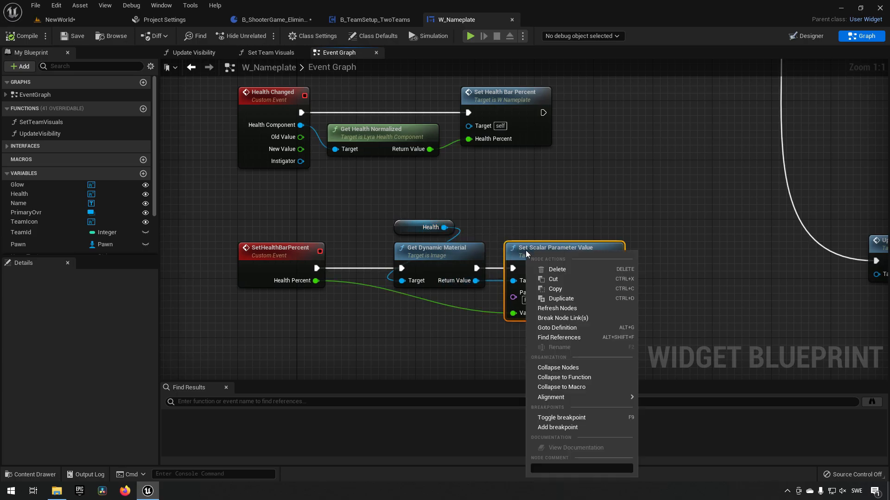
click(566, 431)
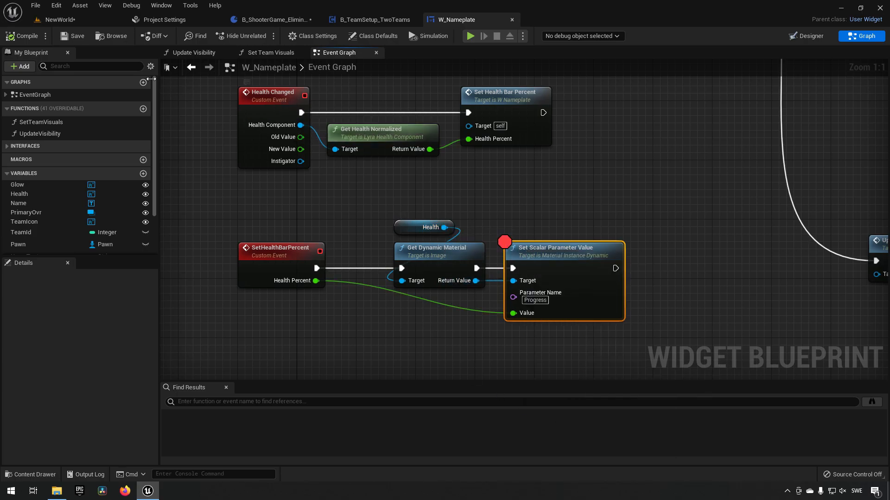
click(54, 20)
click(200, 37)
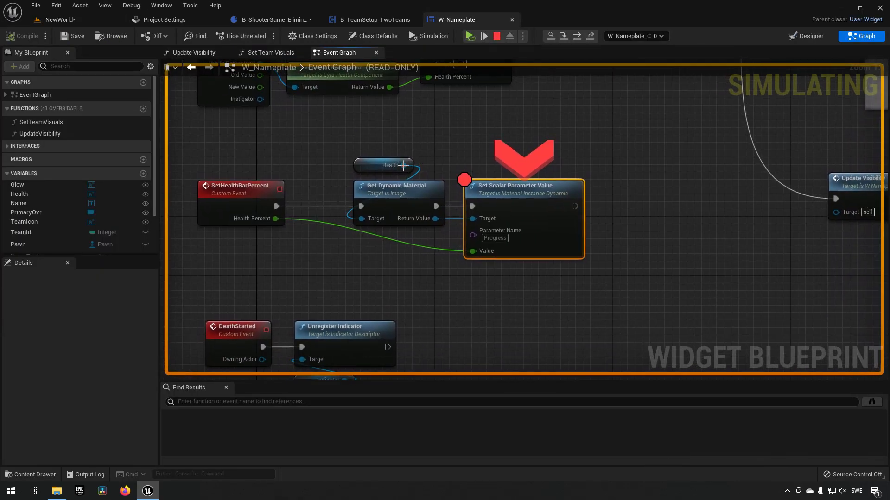
Step: Examine the Health image reference's current value at the breakpoint, resuming execution from one hit to the next
mouse_move(404, 164)
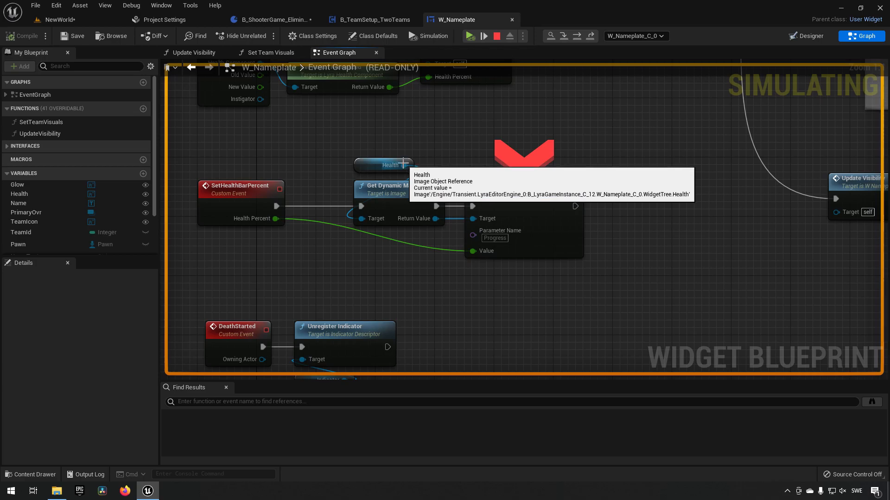
click(469, 37)
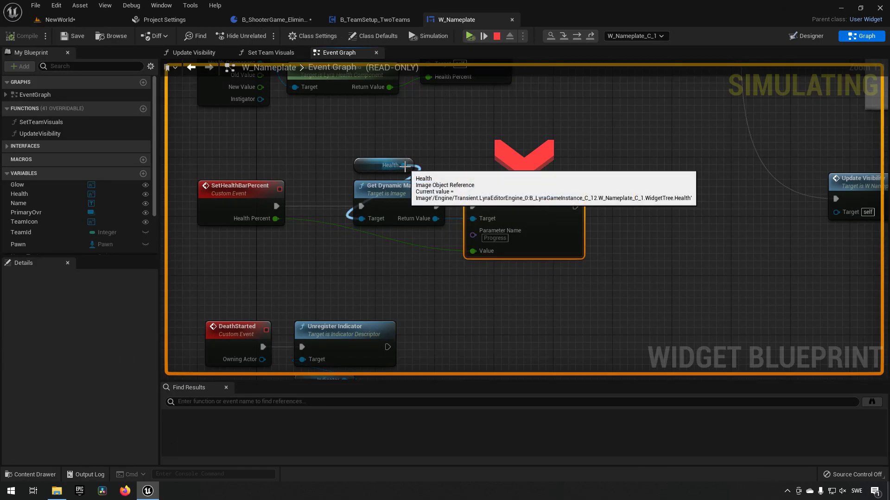
click(469, 36)
mouse_move(405, 165)
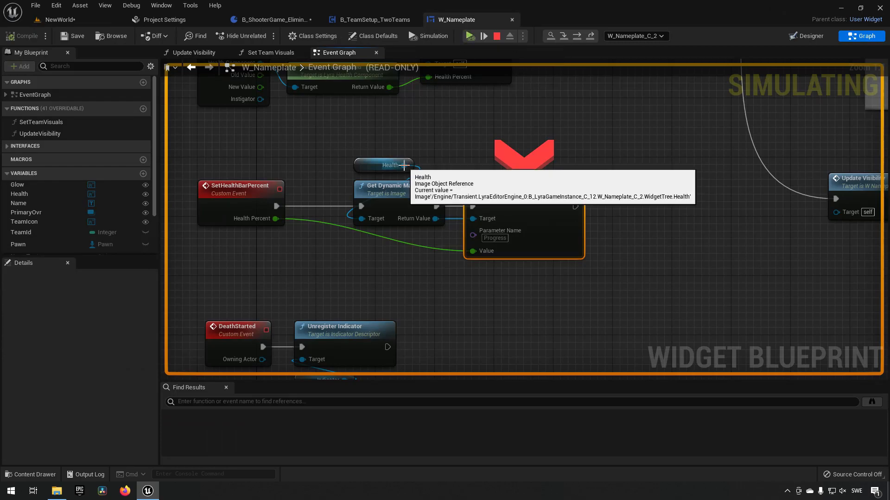
click(466, 32)
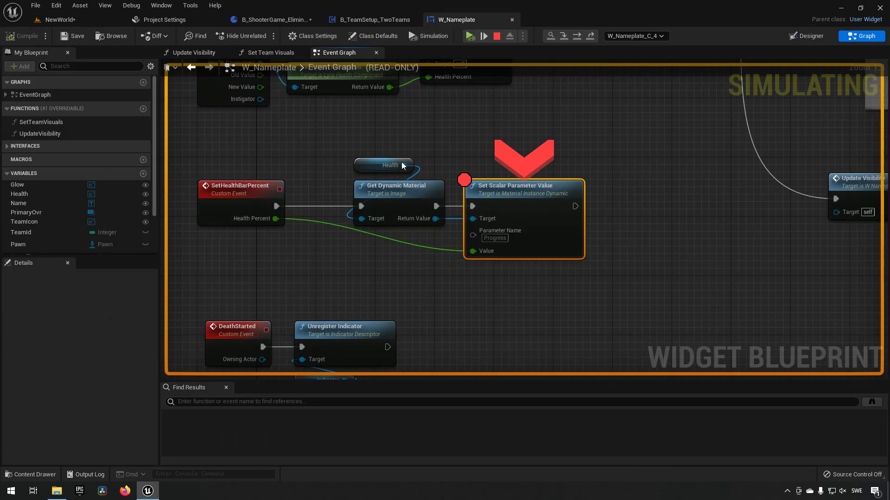
Step: Resume through further breakpoint hits, checking Get Dynamic Material's return value against the Health reference
mouse_move(434, 219)
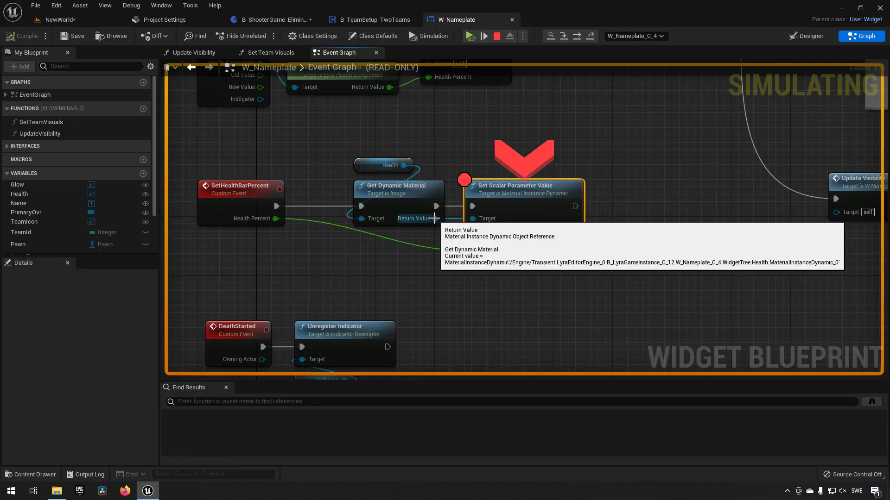
click(470, 36)
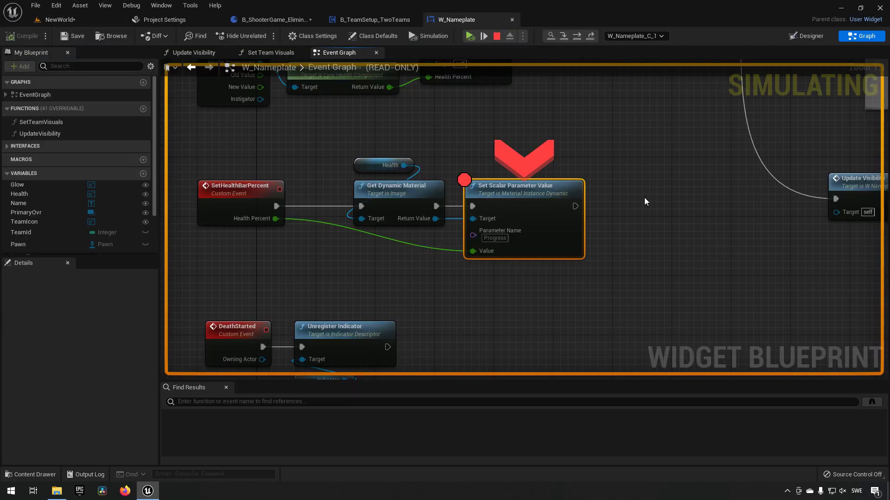
right_click(618, 202)
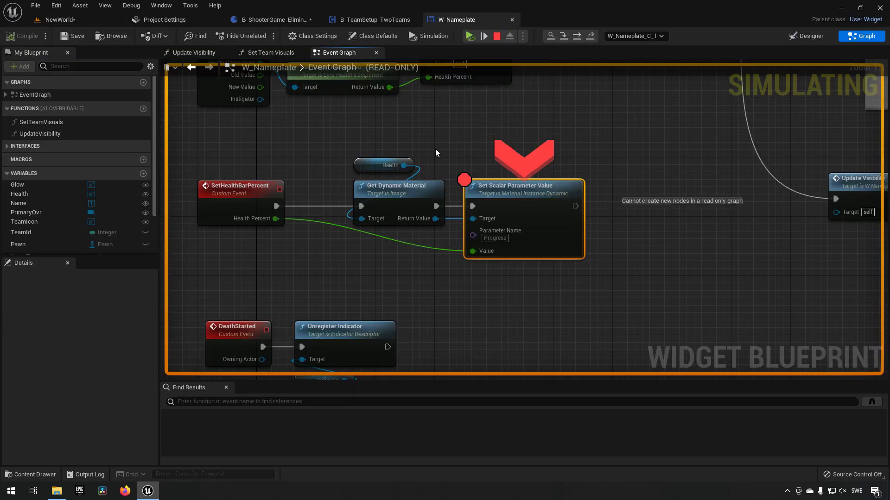
mouse_move(401, 168)
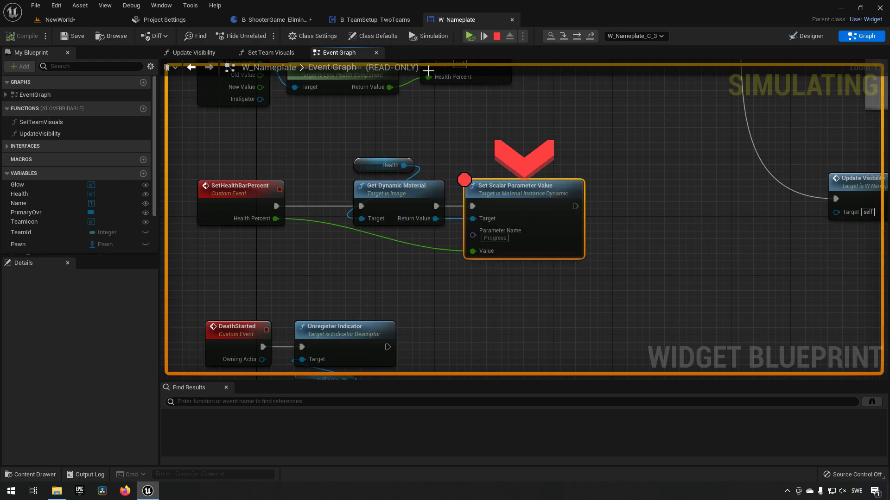
click(471, 35)
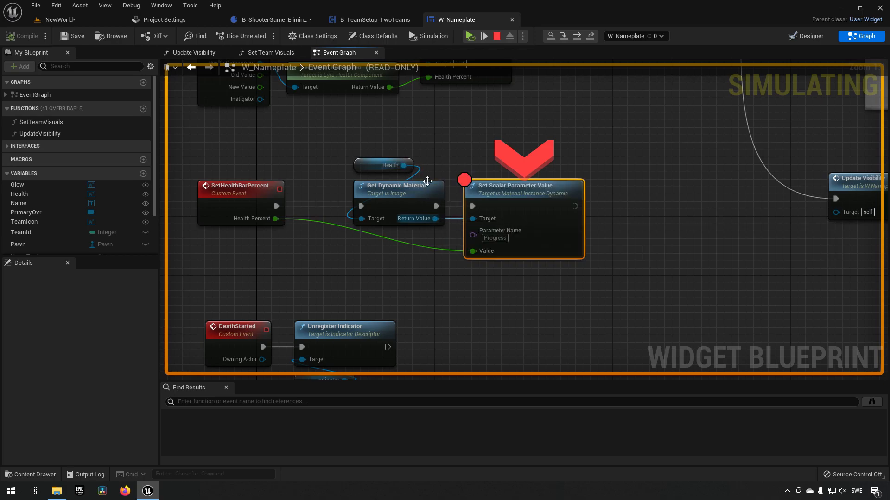
click(469, 36)
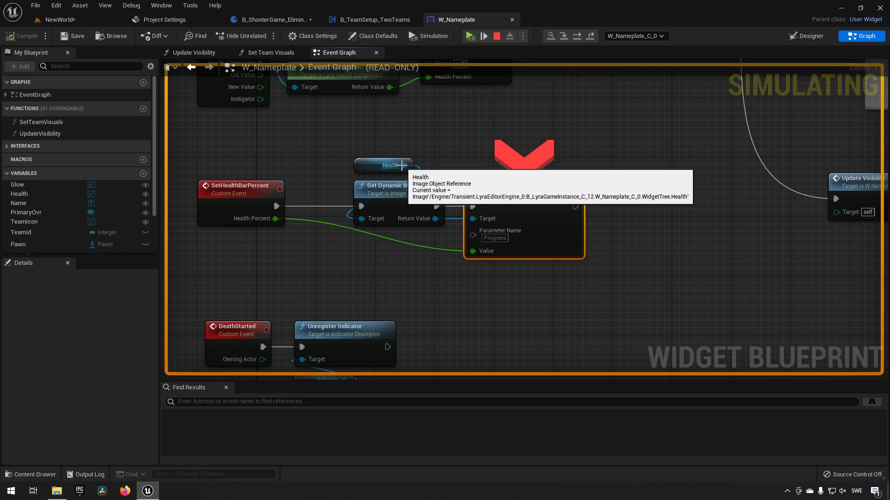
mouse_move(436, 216)
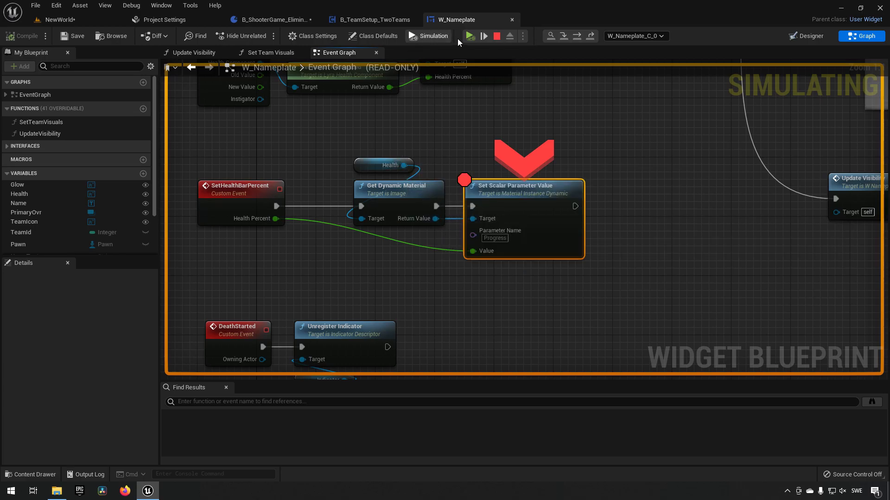
click(469, 36)
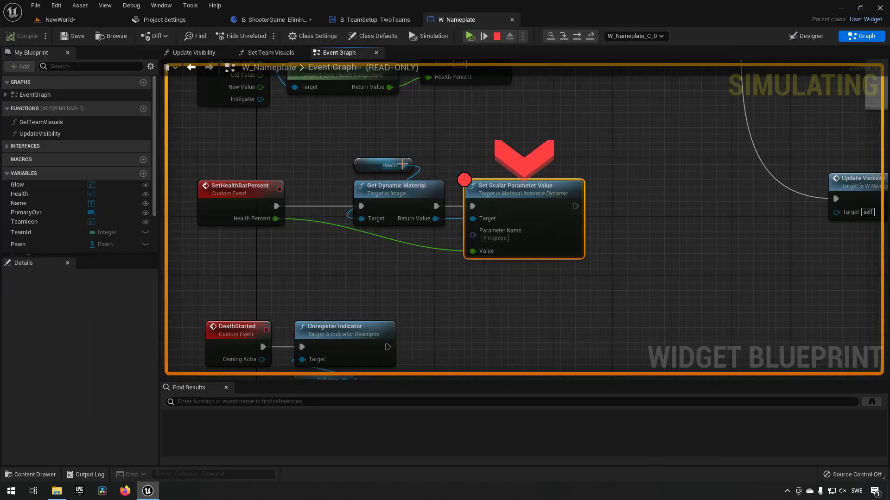
mouse_move(434, 218)
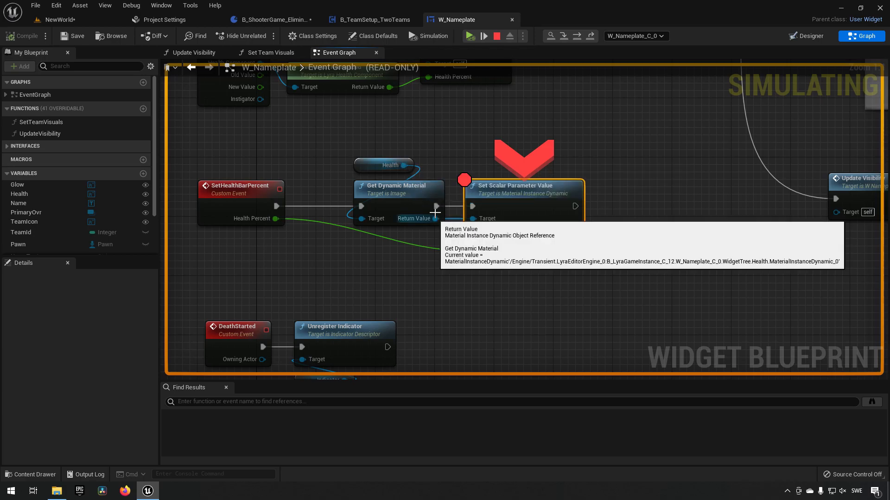
click(470, 36)
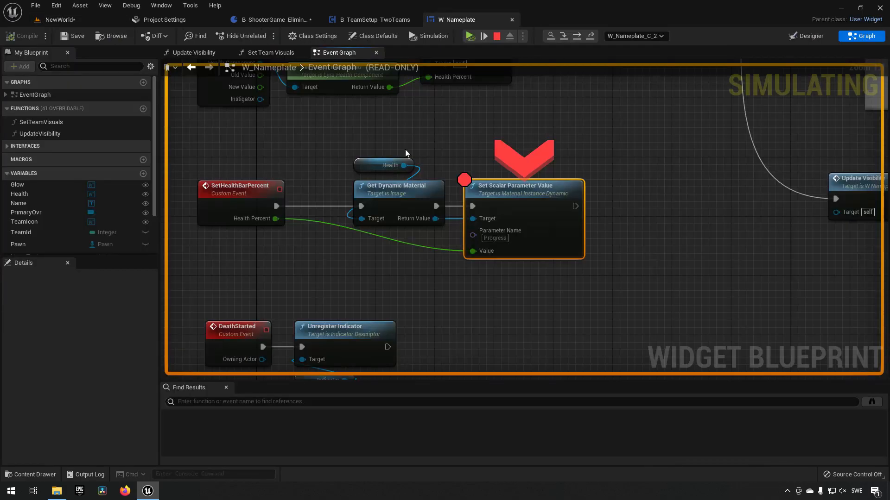
mouse_move(436, 219)
mouse_move(401, 165)
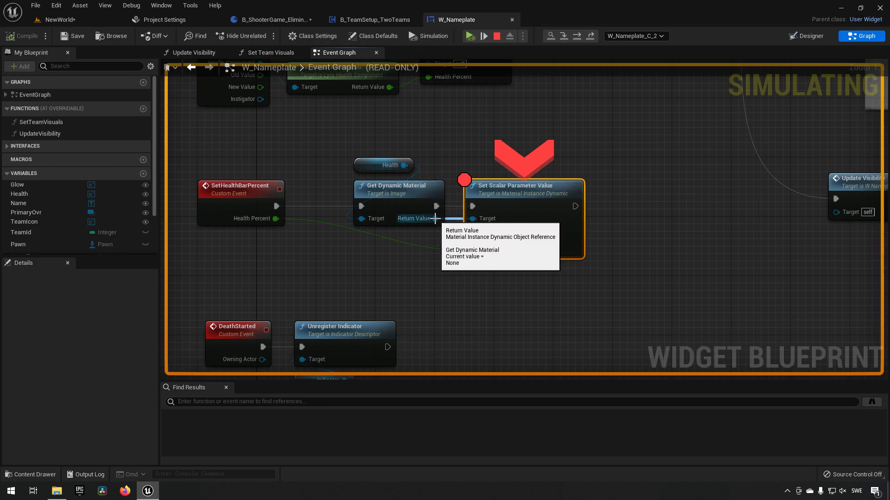
Step: Stop the play session, close the Message Log, and remove the breakpoint from the Set Scalar Parameter Value node
click(498, 37)
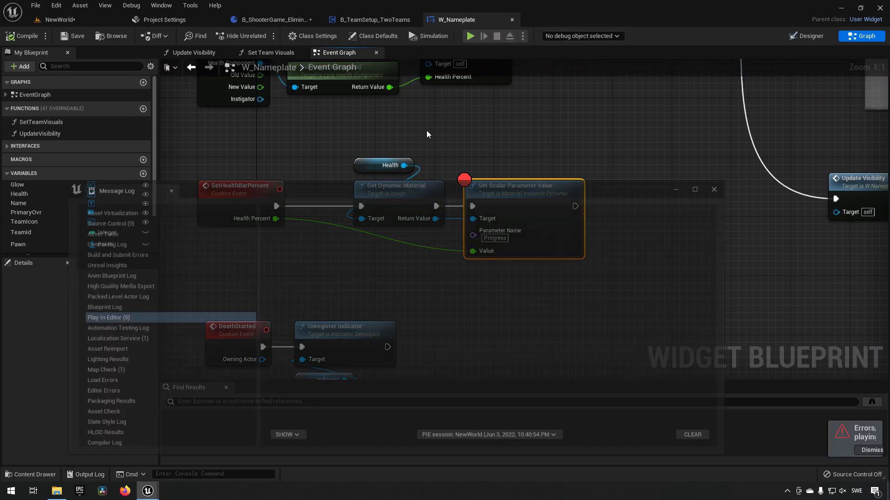
click(721, 187)
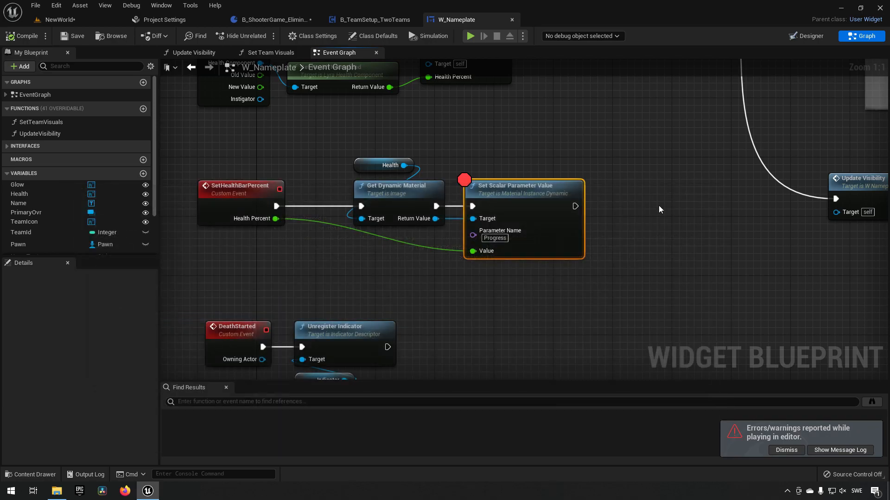
right_click(515, 195)
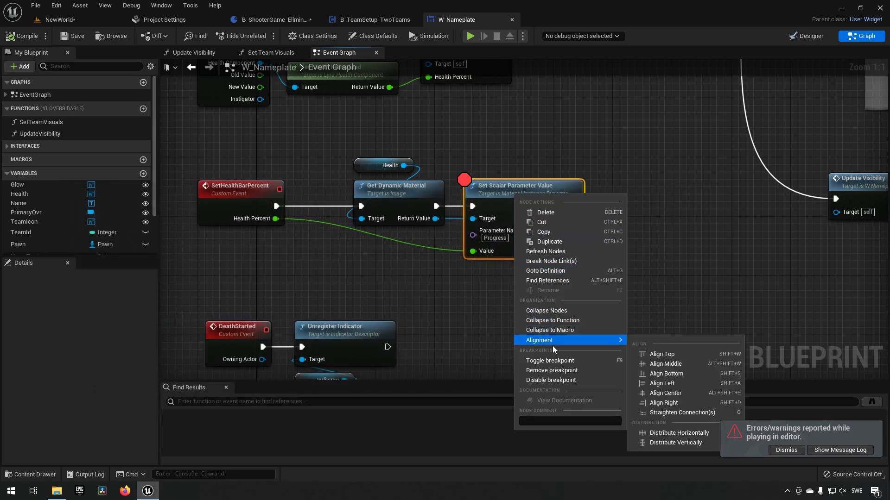
click(556, 361)
Step: Find references to the Health variable in W_Nameplate and go to its Get Health node in SetTeamVisuals
right_drag(399, 264, 447, 271)
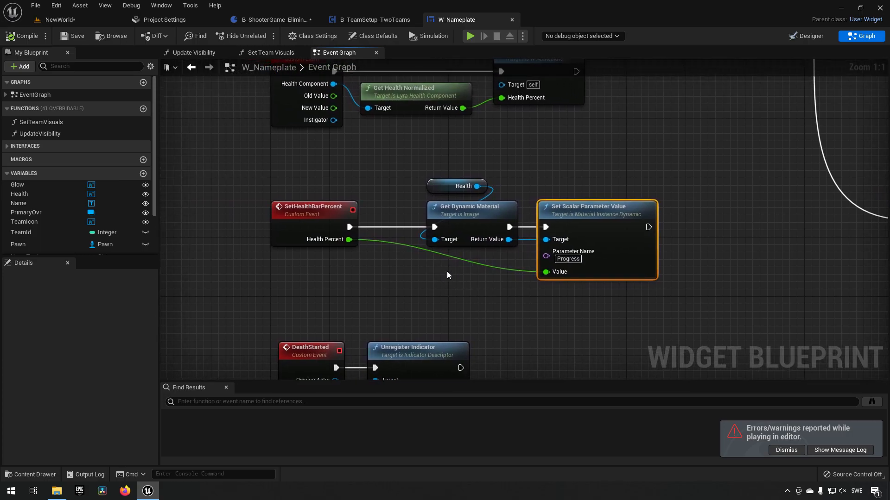
click(444, 188)
right_click(445, 191)
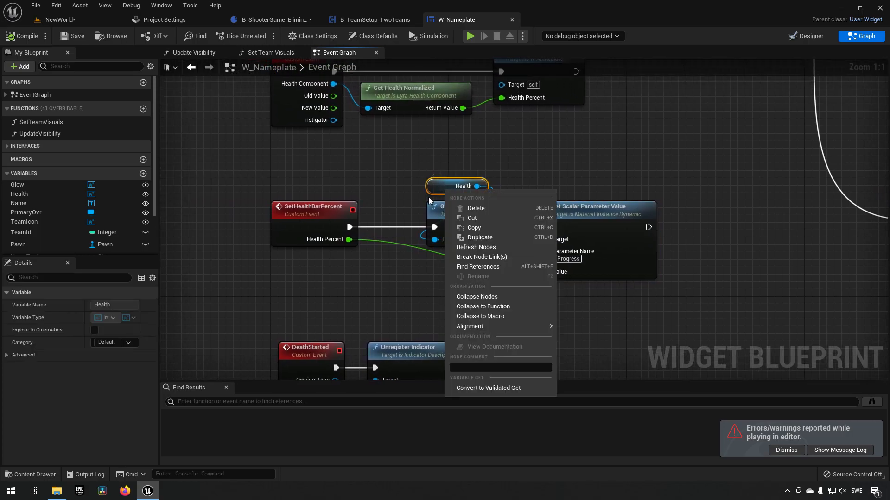
click(492, 268)
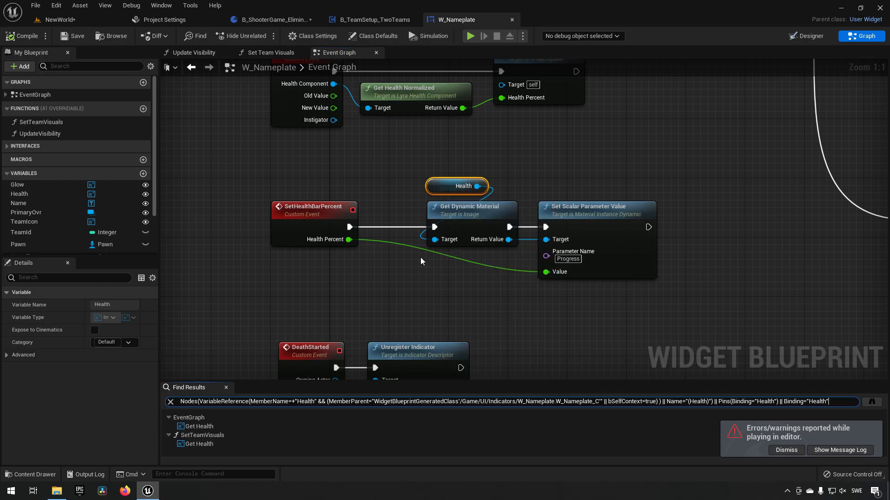
click(215, 427)
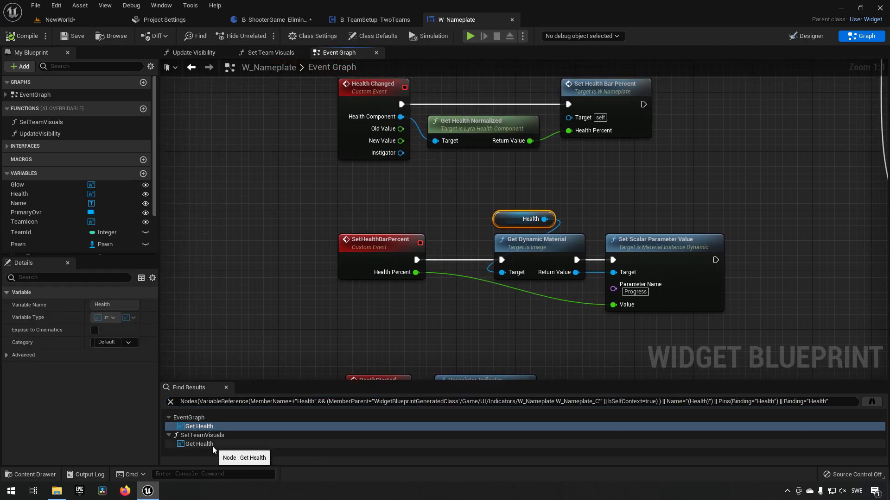
click(212, 446)
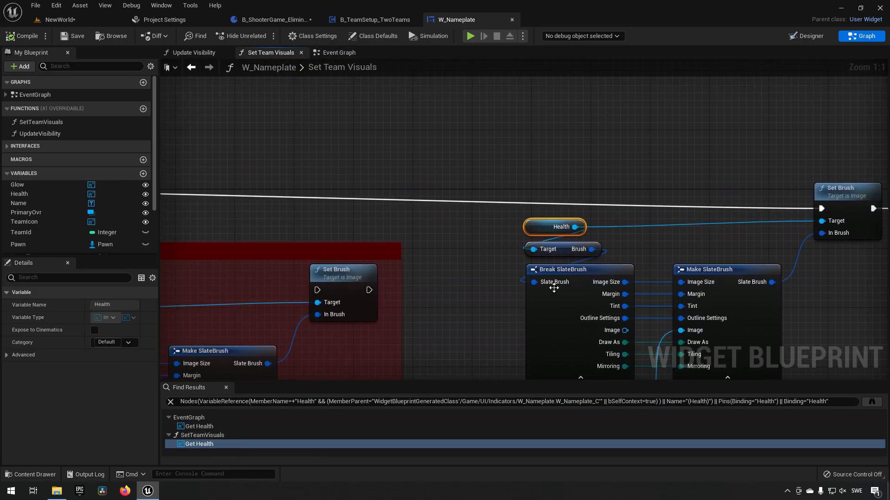
Step: Add an Option 3 pin to the Select node feeding the Health brush's Image, and realign its Team Id node with Index
right_drag(727, 238, 577, 194)
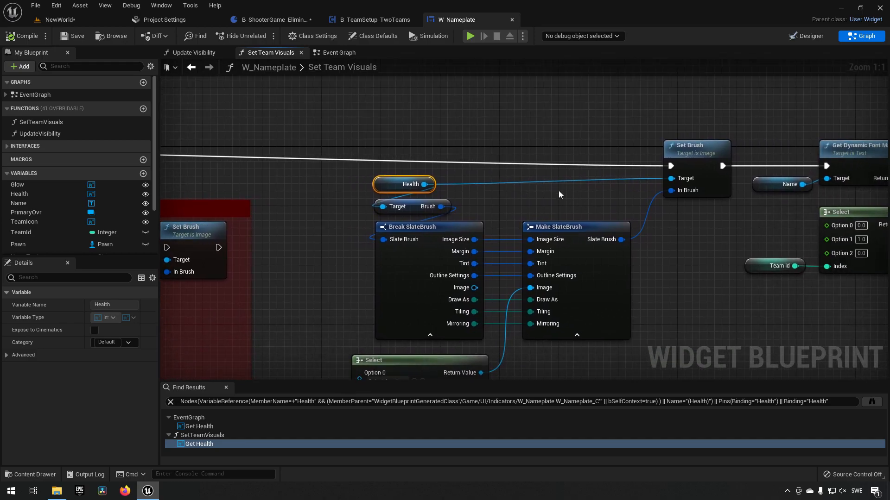
right_drag(319, 141, 798, 83)
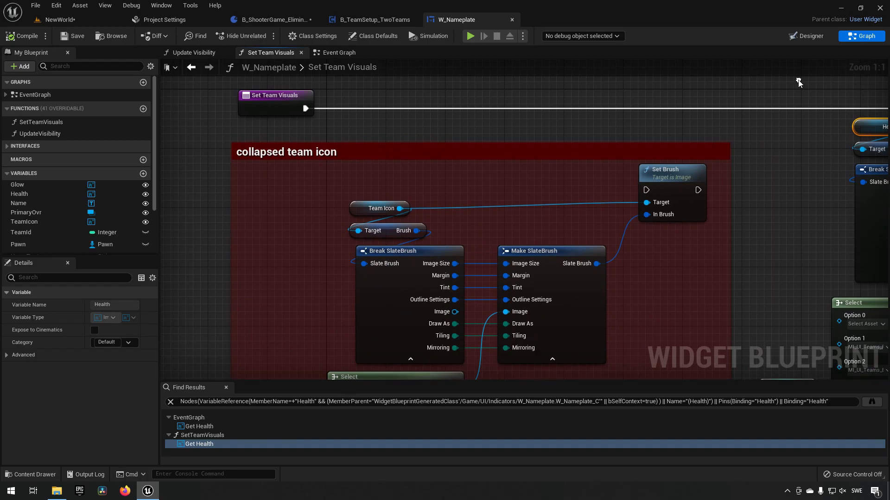
mouse_move(578, 192)
right_down()
mouse_move(583, 66)
mouse_move(566, 100)
mouse_move(561, 171)
mouse_move(566, 166)
mouse_move(535, 152)
mouse_move(484, 180)
right_up()
right_drag(557, 181, 389, 153)
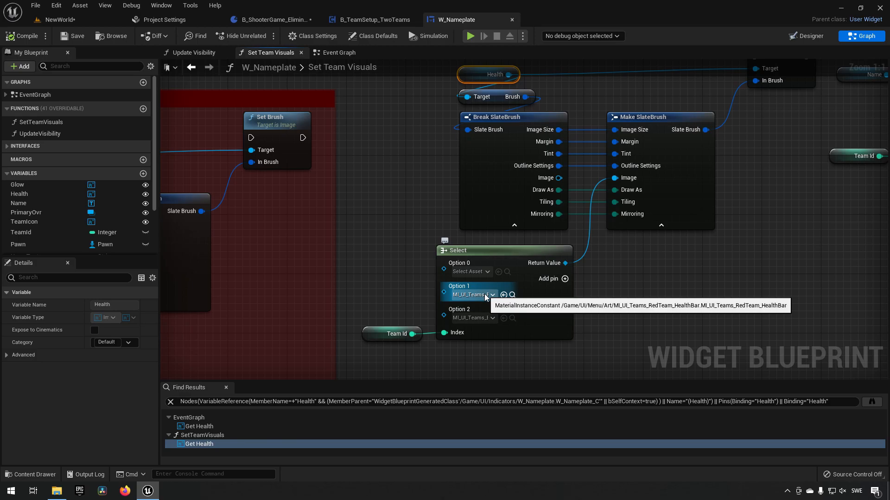
right_drag(516, 347, 530, 310)
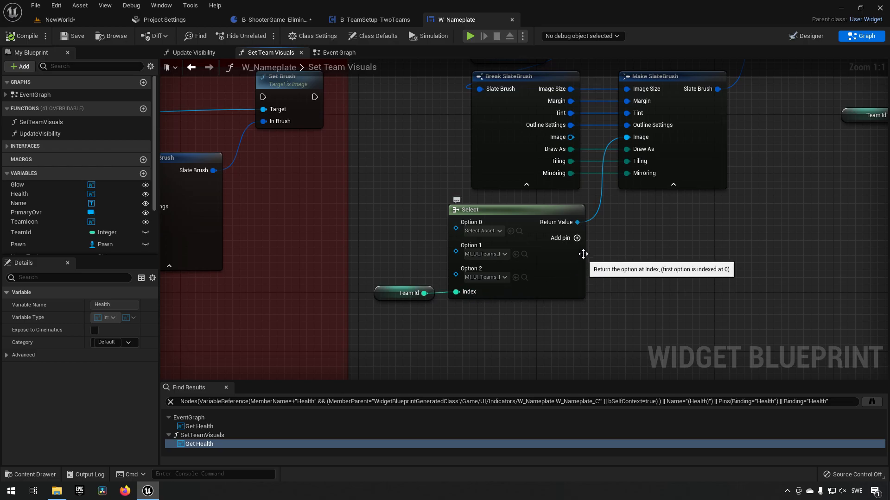
click(577, 238)
drag(400, 300, 399, 322)
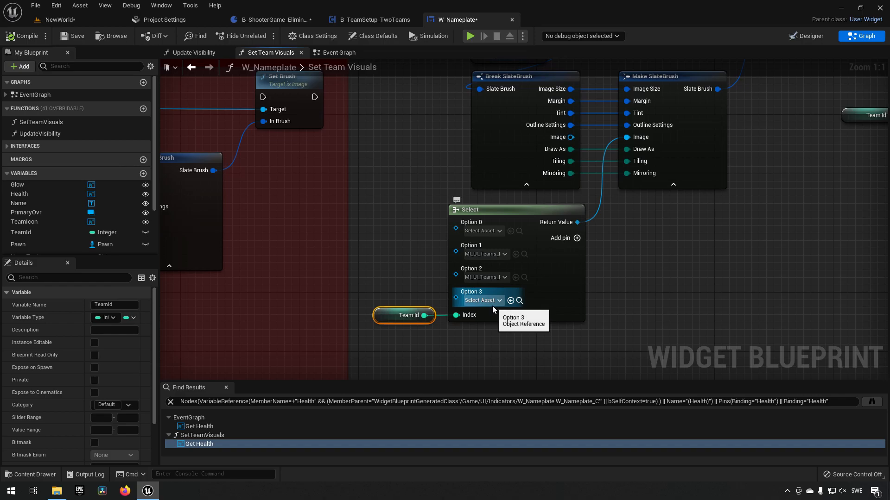
Step: Locate the blue team health bar material in the content folder and duplicate it as MI_UI_Teams_YellowTeam_HealthBar
click(525, 277)
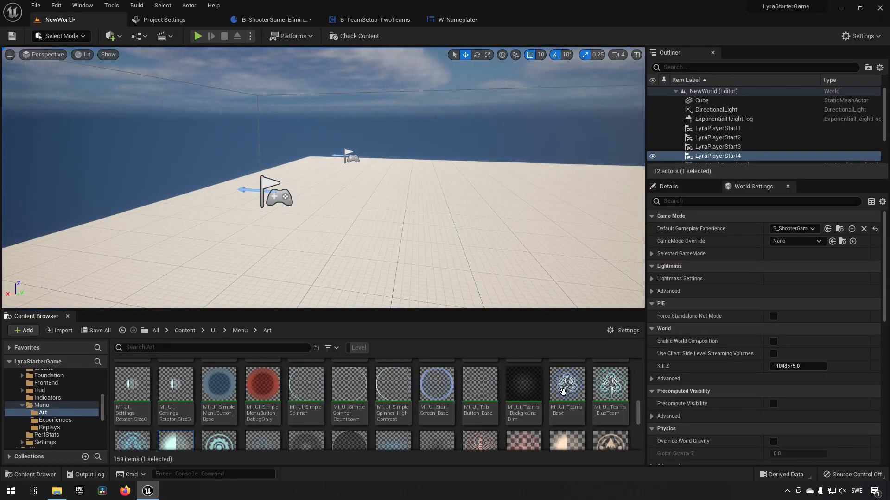
scroll(566, 386, down, 2)
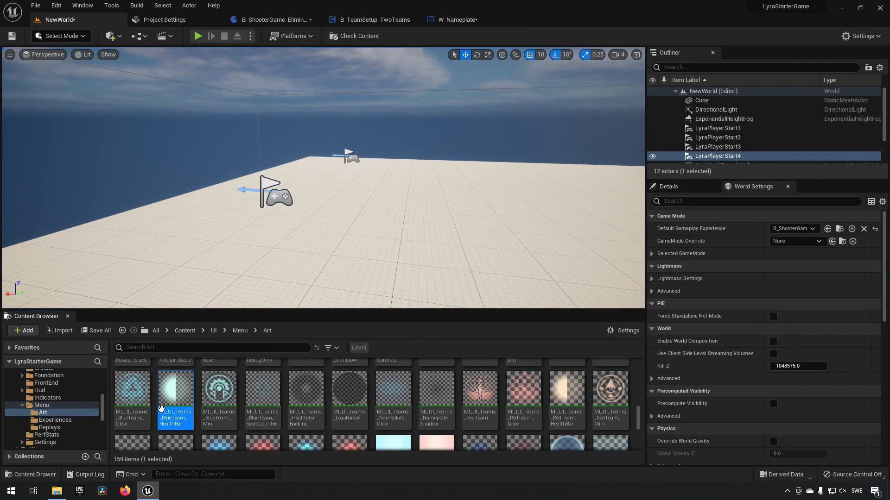
right_click(180, 396)
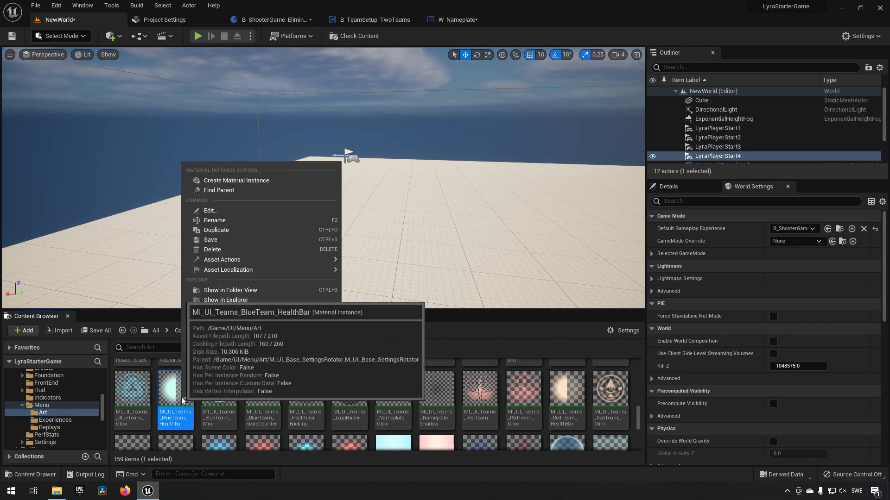
click(268, 235)
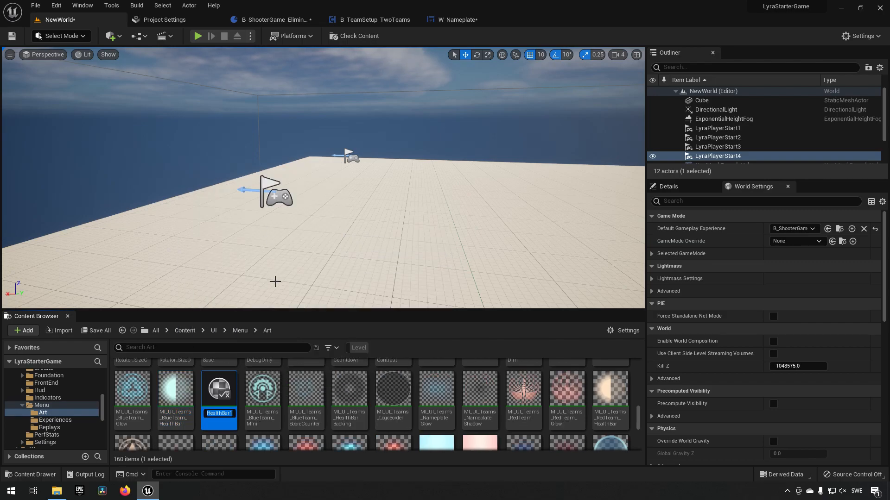
key(End)
key(BackSpace)
key(Return)
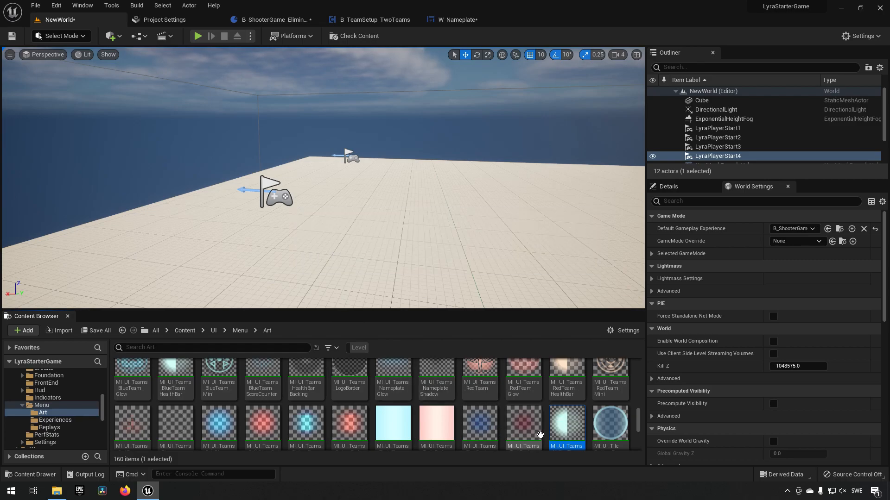
Step: Set Active_RGBA and Inactive_RGBA of MI_UI_Teams_YellowTeam_HealthBar to yellow, then save and close the material instance
double_click(566, 429)
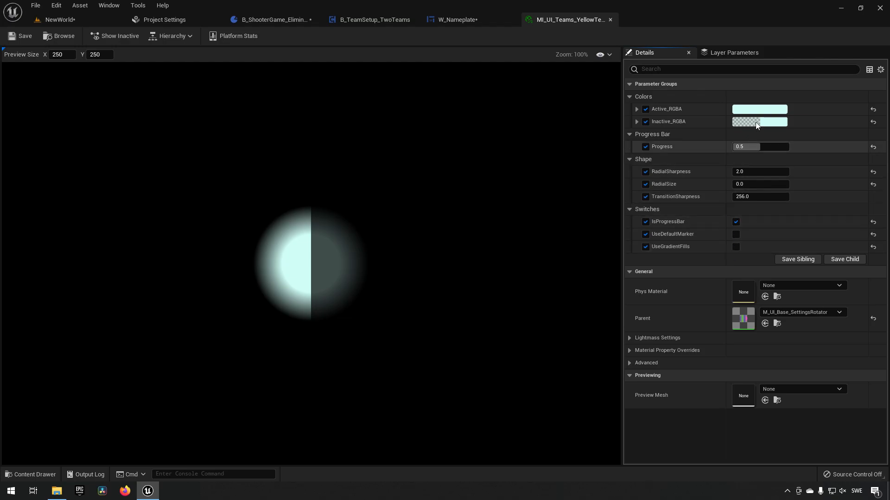
click(760, 109)
click(640, 226)
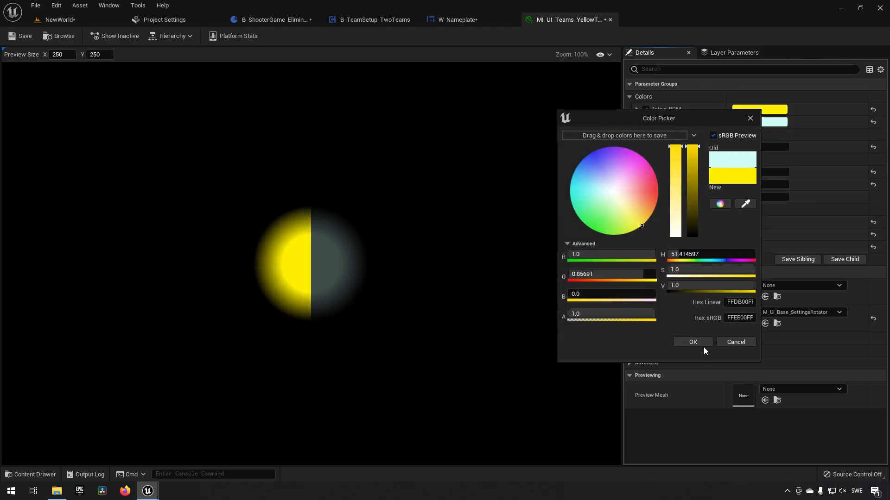
click(695, 342)
click(773, 124)
click(656, 237)
click(703, 356)
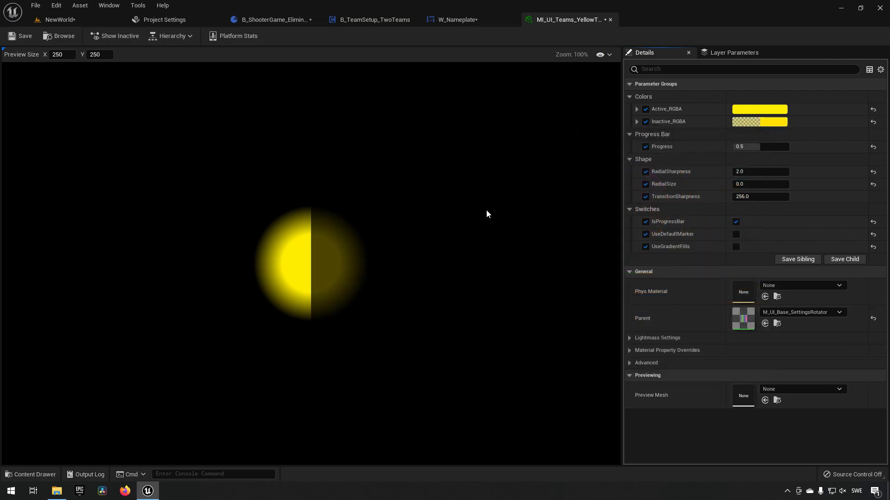
click(25, 38)
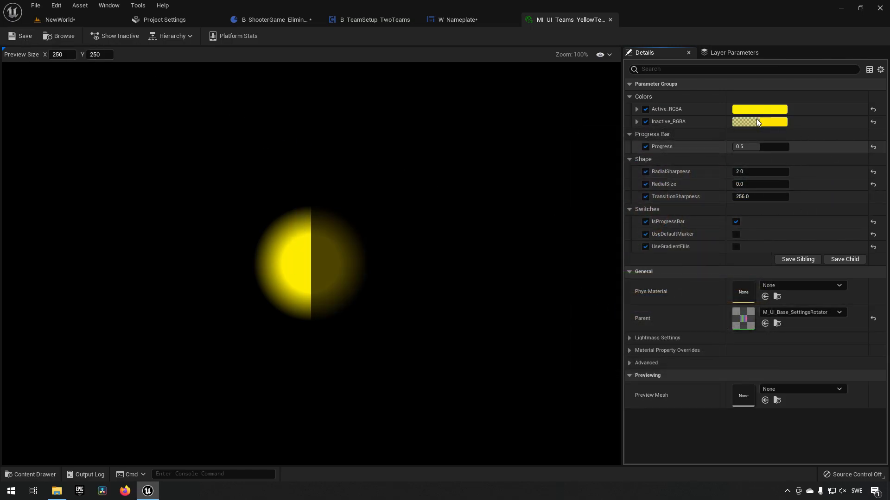
click(611, 19)
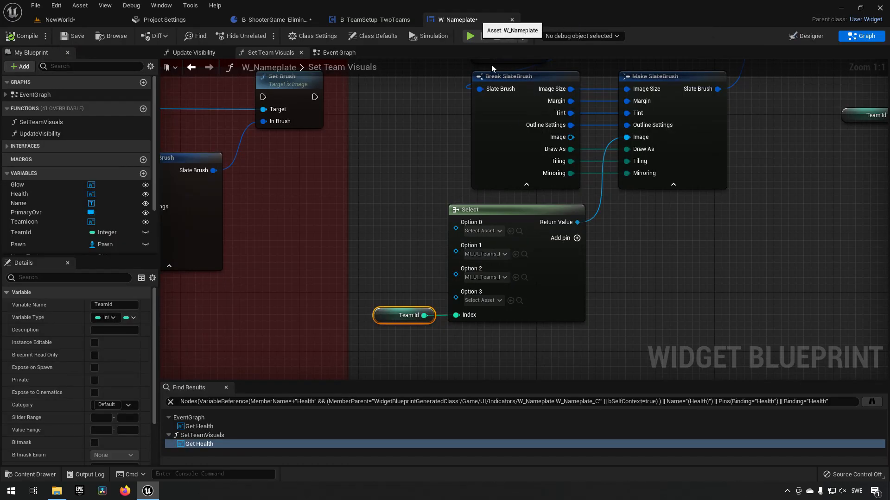
Step: Assign MI_UI_Teams_YellowTeam_HealthBar to Option 3 of the health bar Select node, and save W_Nameplate
click(484, 301)
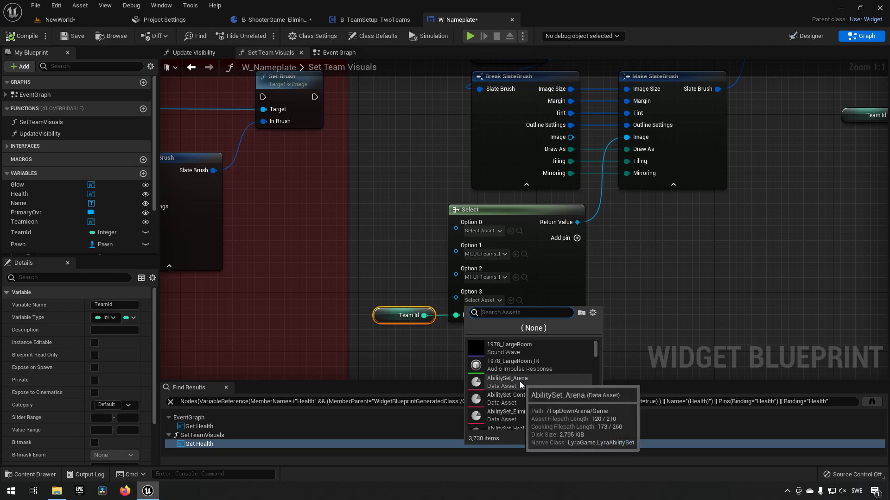
text(yellow)
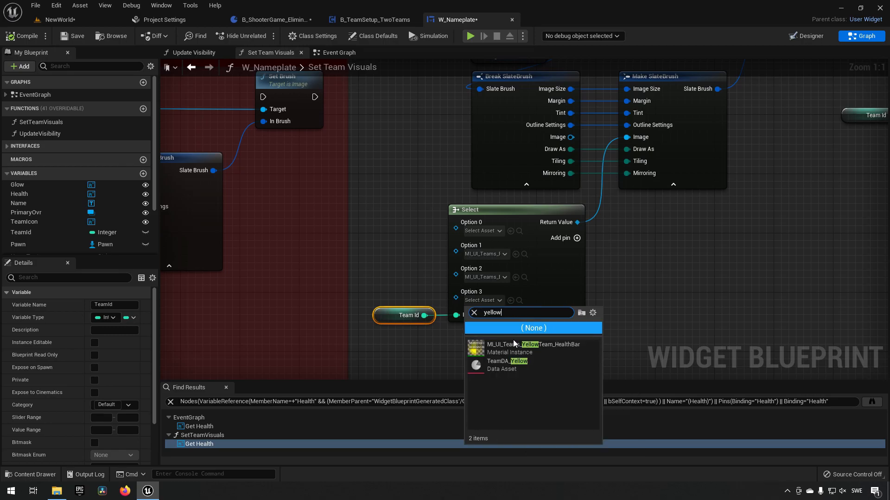
click(514, 346)
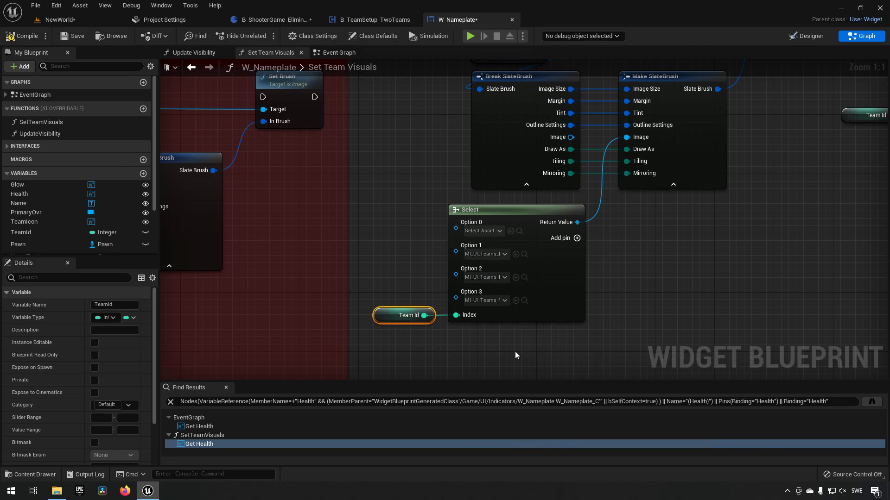
click(75, 36)
Step: Add an Option 3 pin to both Select nodes that drive Animate_ActiveToInactive for Name and Glow
mouse_move(750, 192)
right_down()
mouse_move(738, 227)
mouse_move(613, 257)
mouse_move(649, 237)
mouse_move(539, 258)
mouse_move(419, 262)
right_up()
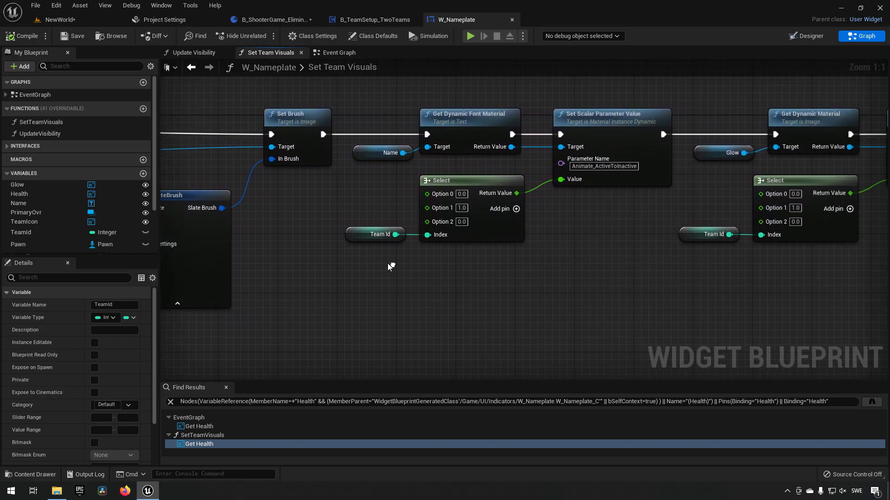
click(366, 234)
right_drag(498, 271, 461, 279)
click(479, 217)
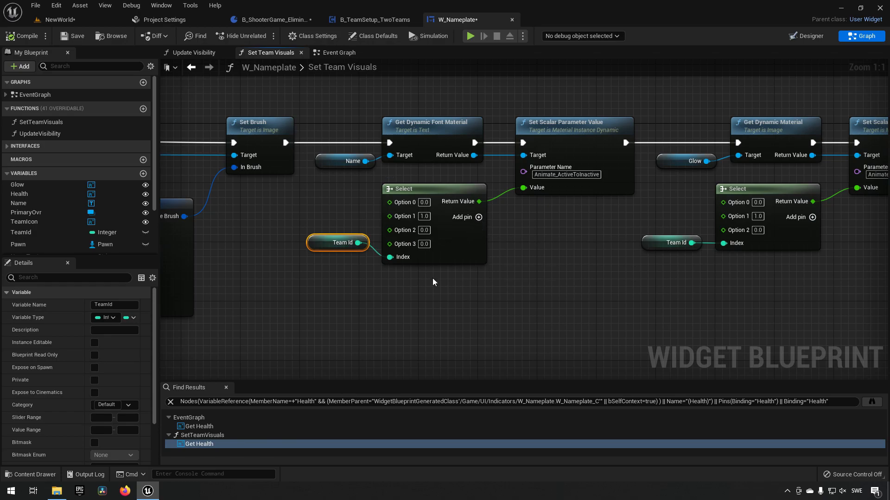
right_drag(658, 292, 547, 293)
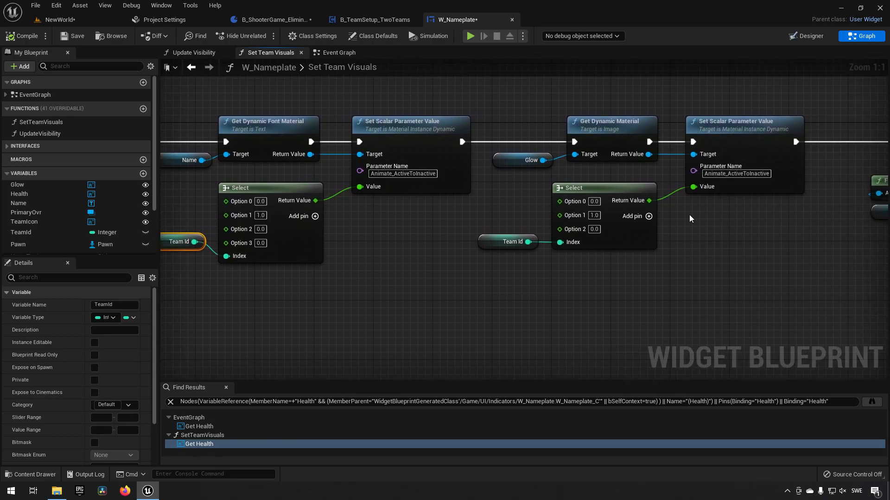
click(648, 216)
Step: Find references to the TeamId variable and examine where it is set in the Event Graph's Team Colors section
mouse_move(733, 259)
right_down()
mouse_move(549, 257)
mouse_move(636, 249)
mouse_move(537, 255)
mouse_move(799, 219)
right_up()
right_drag(197, 270, 371, 268)
right_click(407, 230)
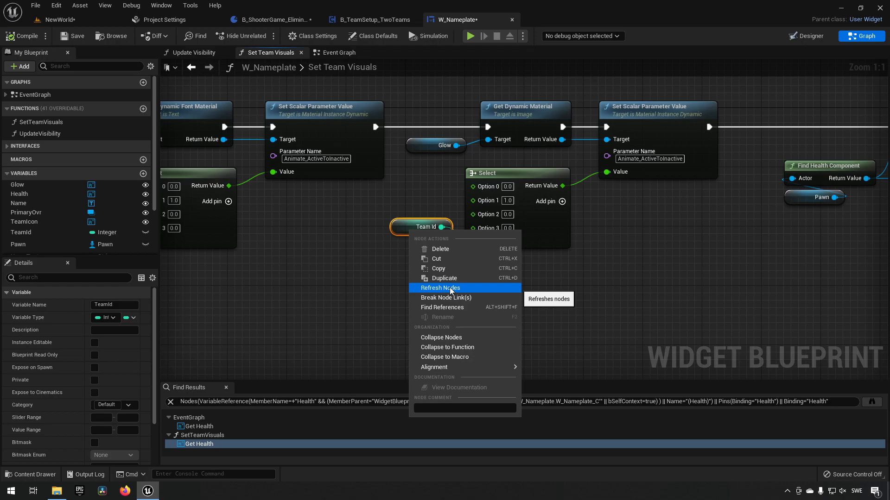
click(444, 308)
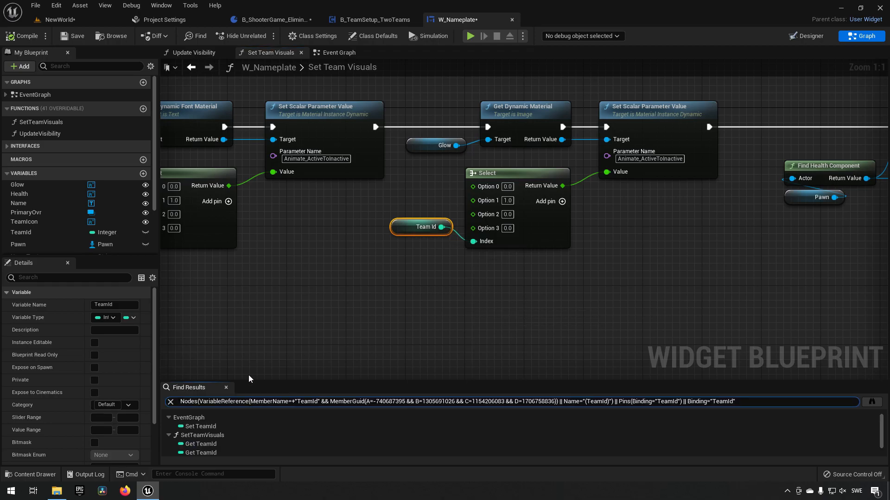
right_drag(296, 320, 352, 283)
click(207, 429)
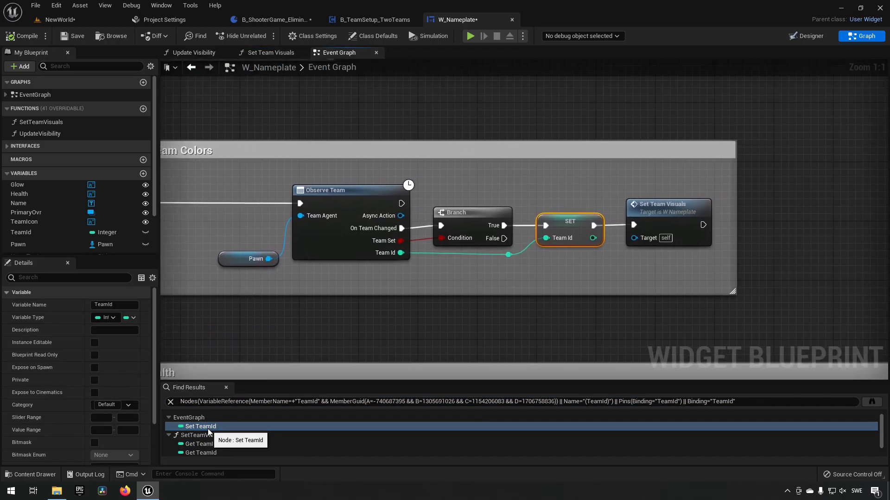
right_drag(324, 281, 766, 275)
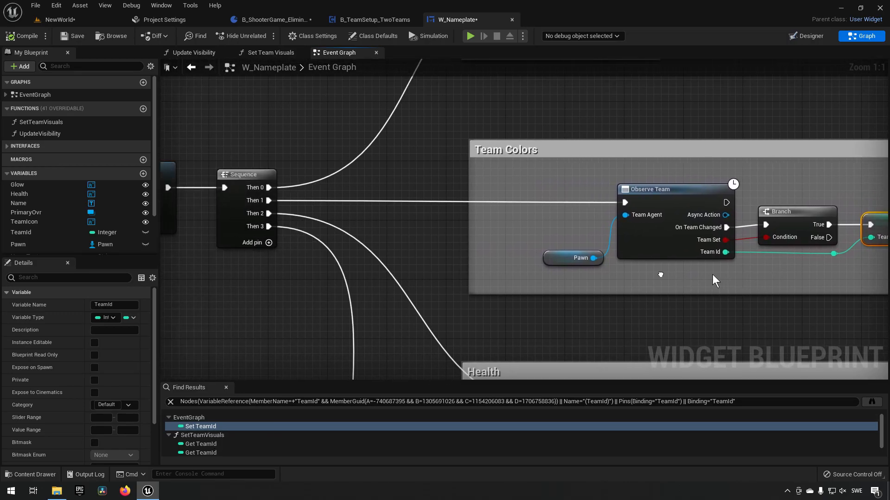
mouse_move(366, 262)
right_down()
mouse_move(745, 259)
mouse_move(366, 263)
mouse_move(644, 263)
mouse_move(349, 280)
right_up()
mouse_move(699, 274)
right_down()
mouse_move(355, 263)
mouse_move(461, 249)
mouse_move(374, 257)
right_up()
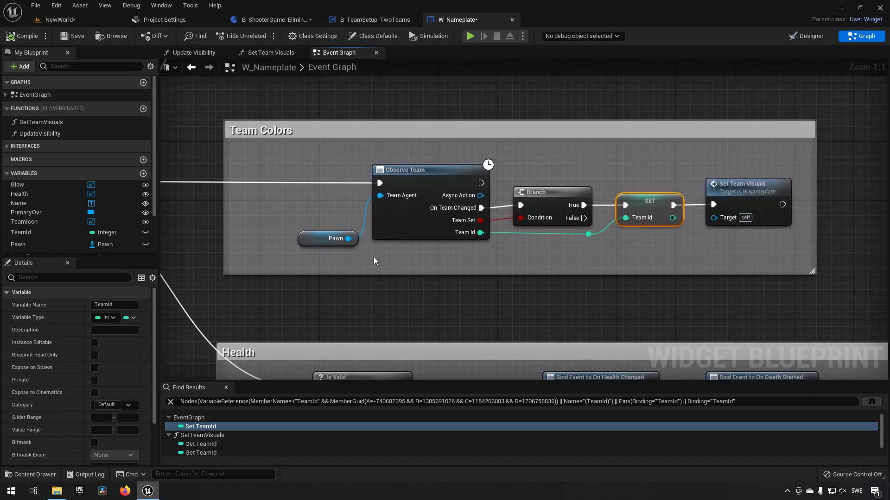
right_drag(436, 254, 447, 280)
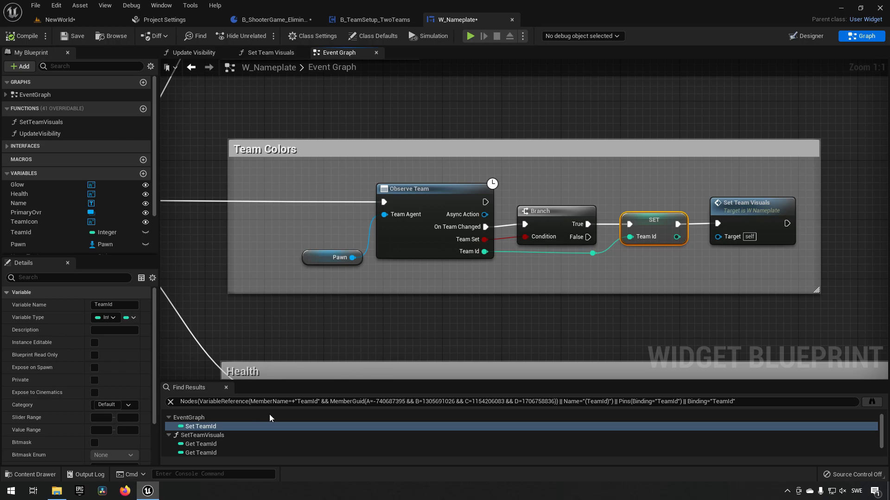
Step: Check the TeamId references in Set Team Visuals and add an Option 3 pin to the Select node choosing the Mini team materials
click(237, 444)
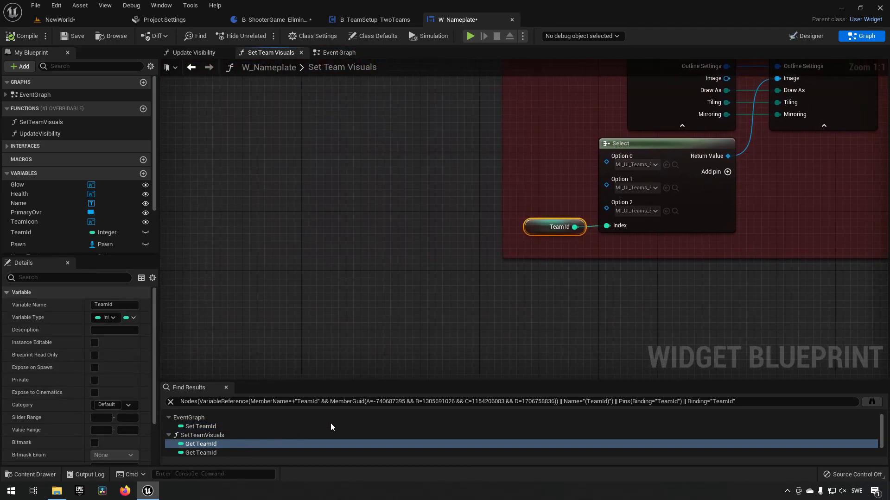
right_drag(876, 230, 503, 288)
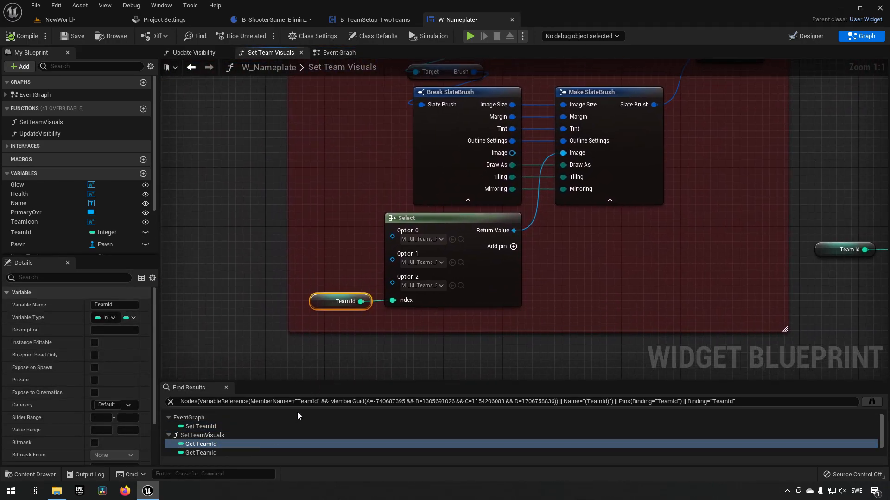
scroll(280, 423, down, 2)
click(220, 436)
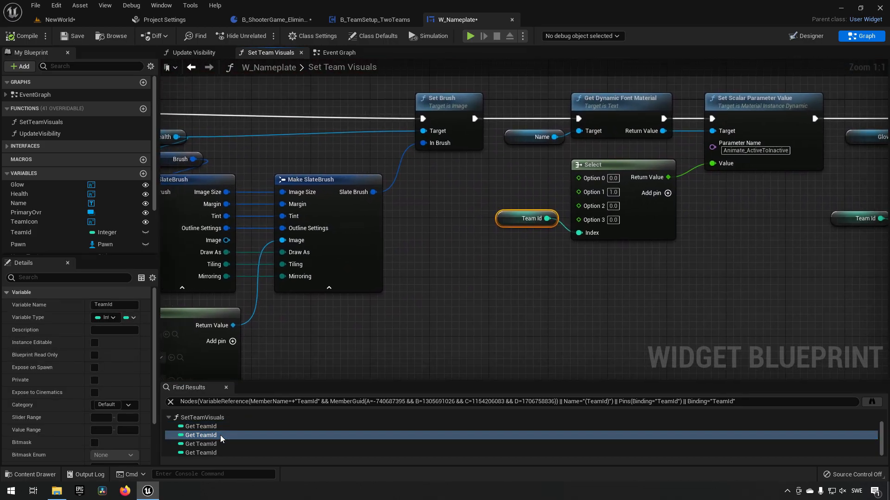
click(213, 444)
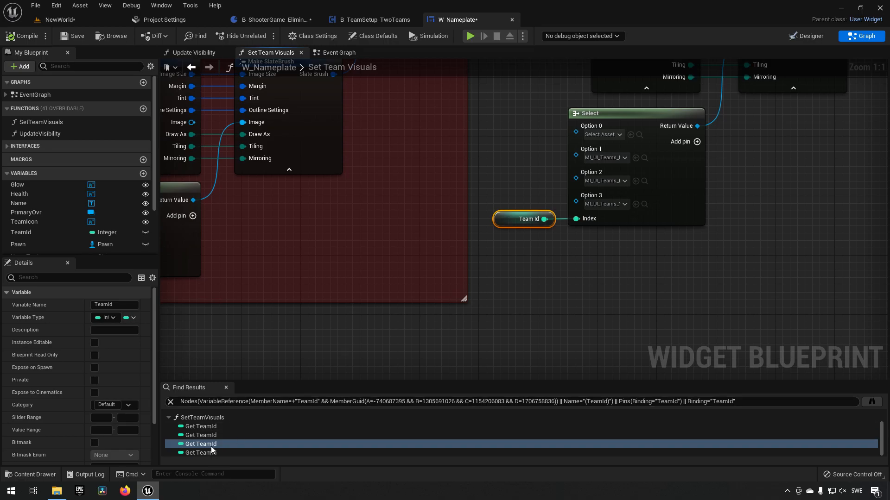
click(209, 426)
right_drag(771, 280, 656, 339)
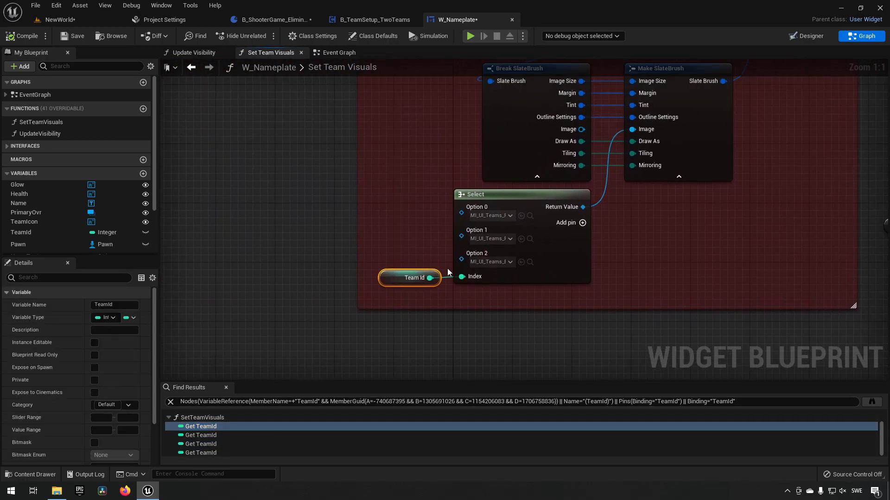
click(583, 222)
drag(415, 280, 381, 306)
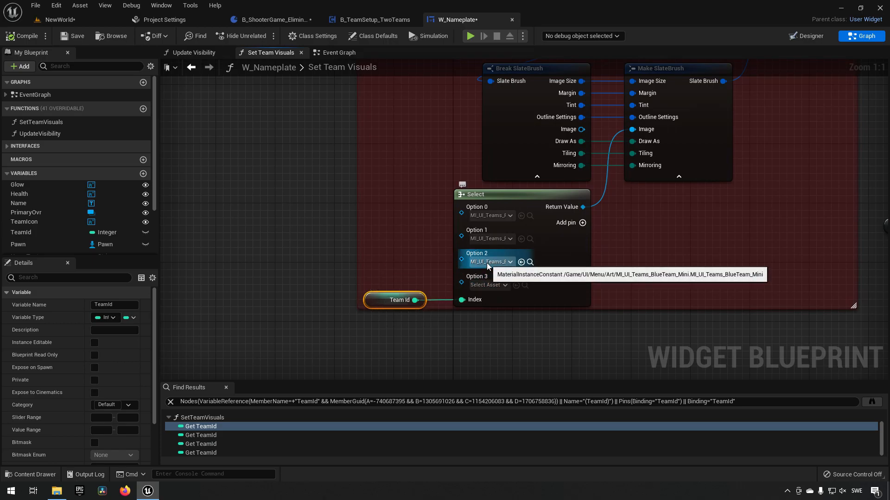
Step: Locate MI_UI_Teams_BlueTeam_Mini in the project content and duplicate it as MI_UI_Teams_YellowTeam_Mini
click(531, 262)
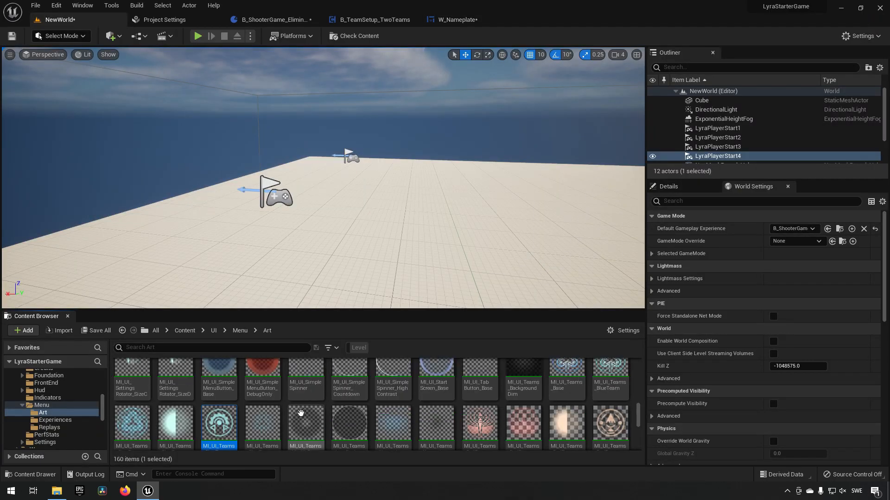
scroll(302, 412, down, 1)
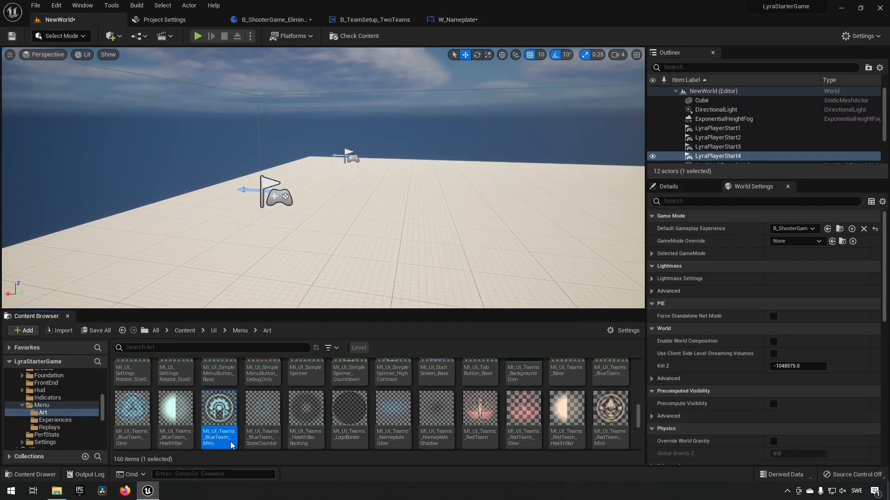
right_click(221, 415)
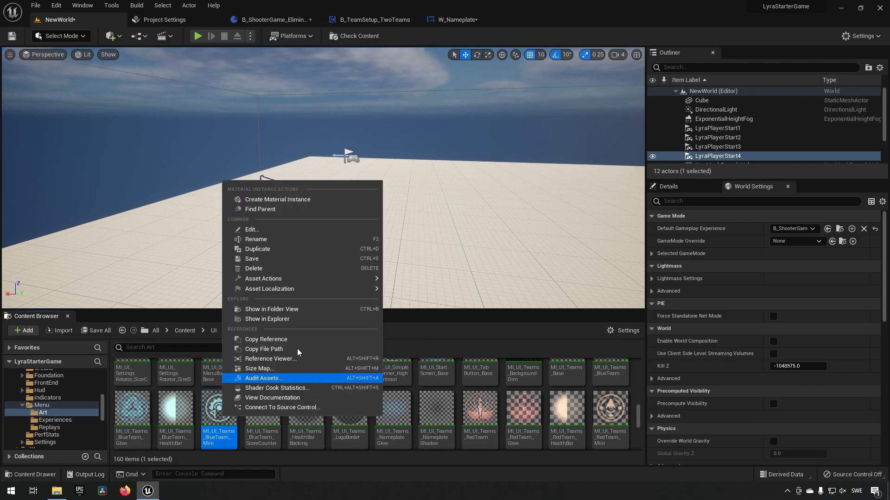
click(309, 250)
key(BackSpace)
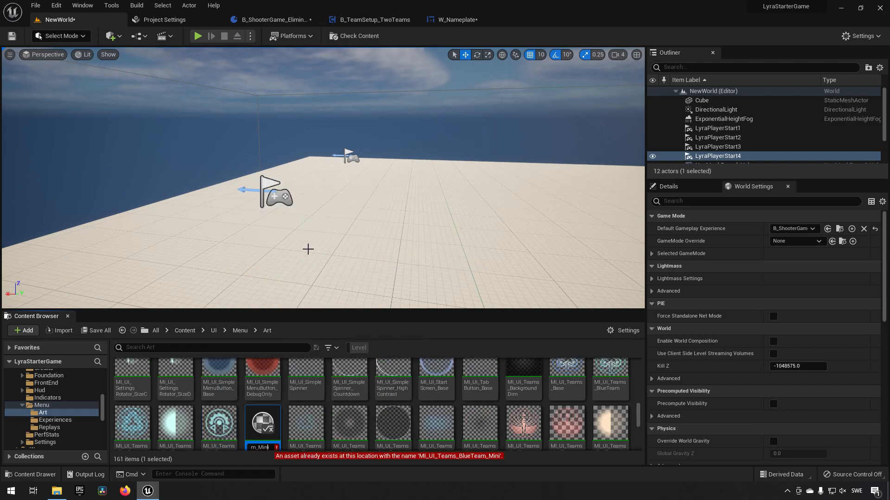
key(BackSpace)
key(BackSpace)
key(BackSpace)
key(BackSpace)
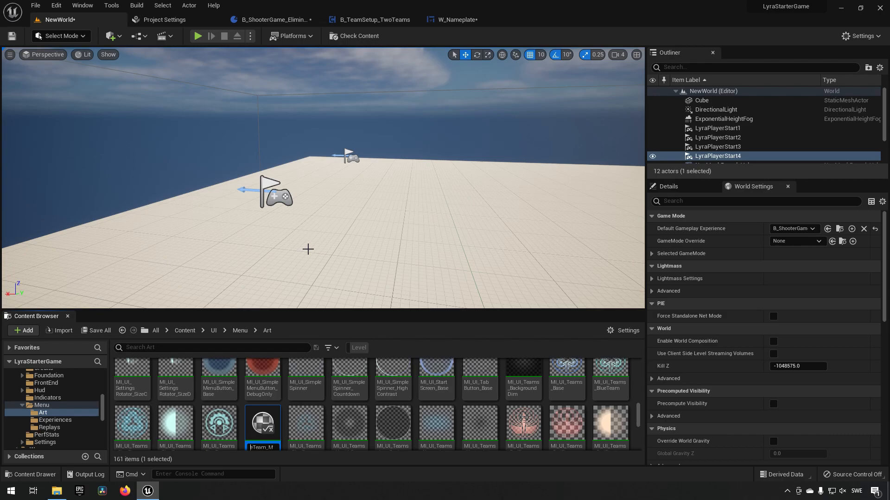
key(Return)
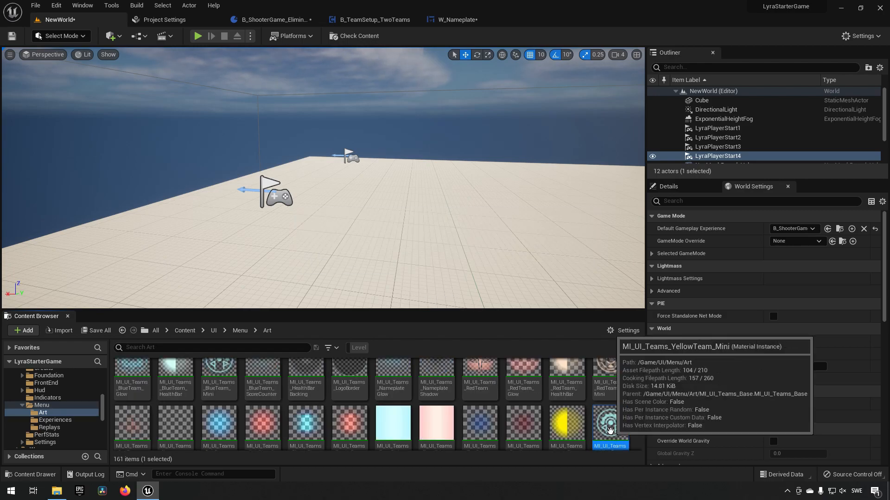
Step: Set Inner_RGBA and Outer_RGBA of MI_UI_Teams_YellowTeam_Mini to yellow, then save and close the material instance
double_click(609, 425)
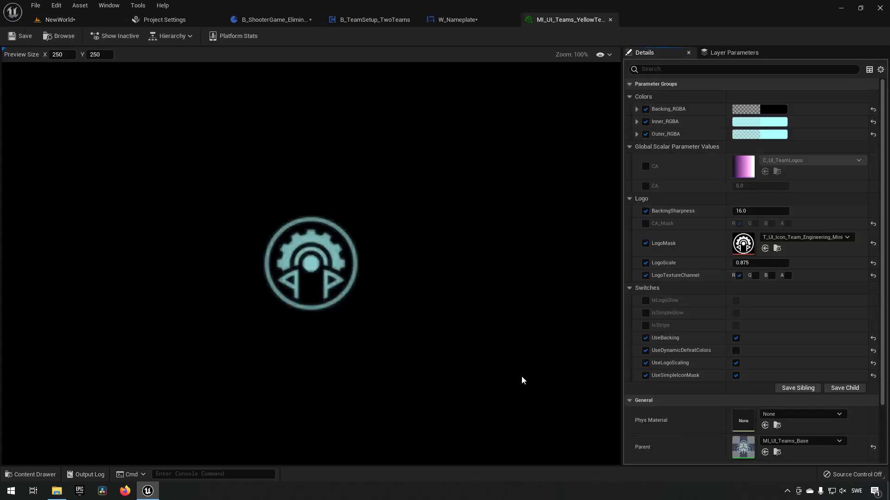
click(772, 128)
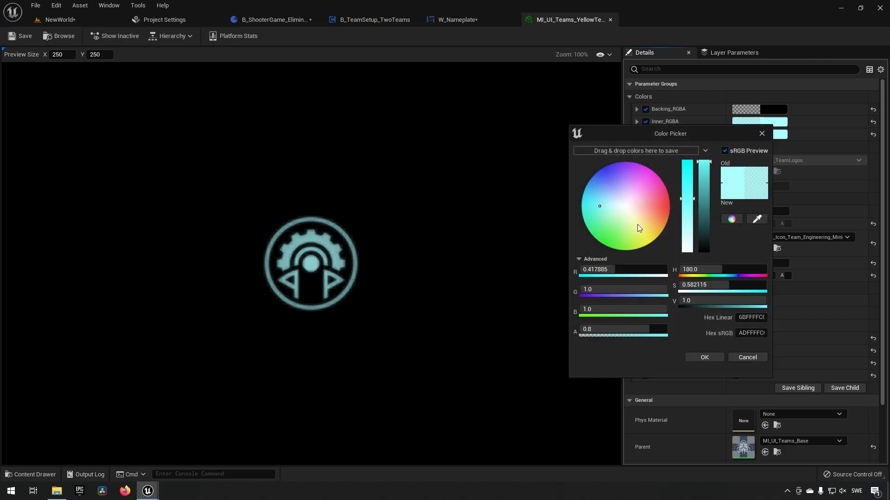
click(656, 238)
click(703, 357)
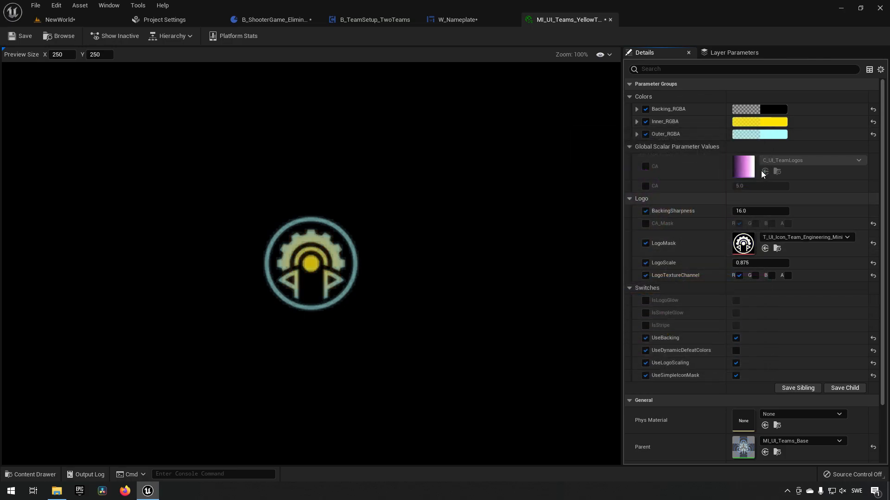
click(769, 135)
click(656, 239)
click(706, 367)
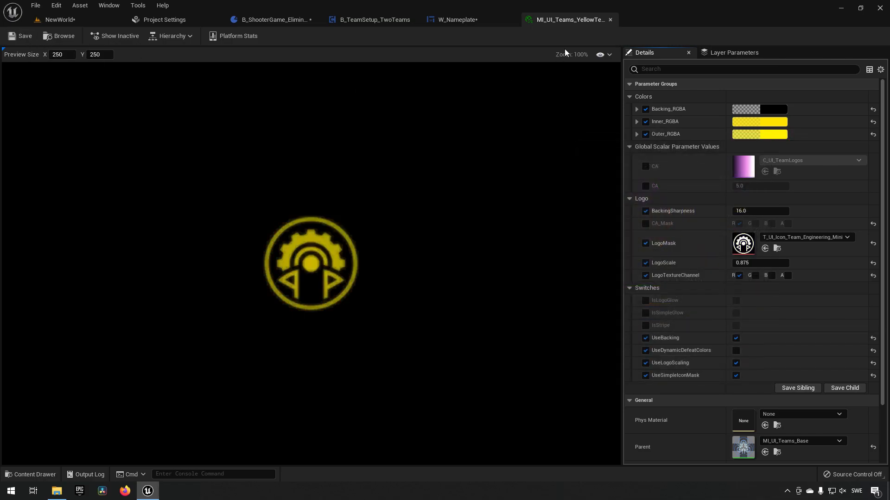
middle_click(585, 20)
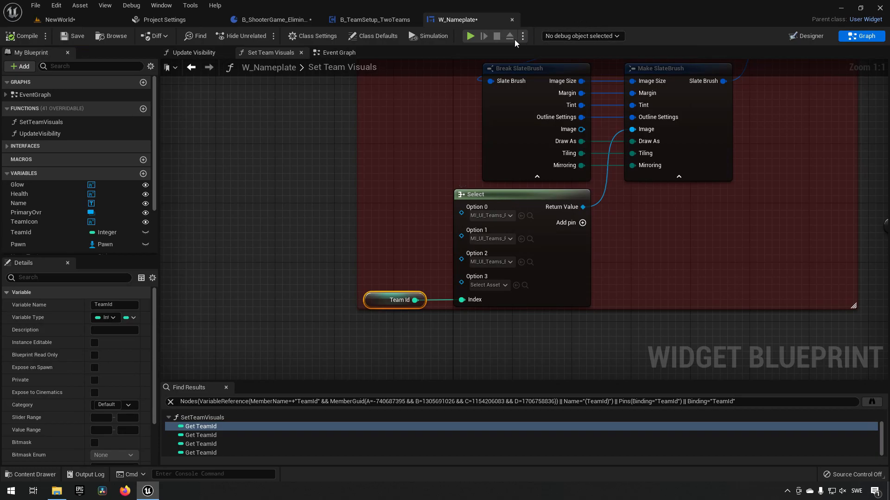
Step: Assign MI_UI_Teams_YellowTeam_Mini to Option 3 of the Mini materials Select node, and save W_Nameplate
click(496, 284)
text(yellow mini)
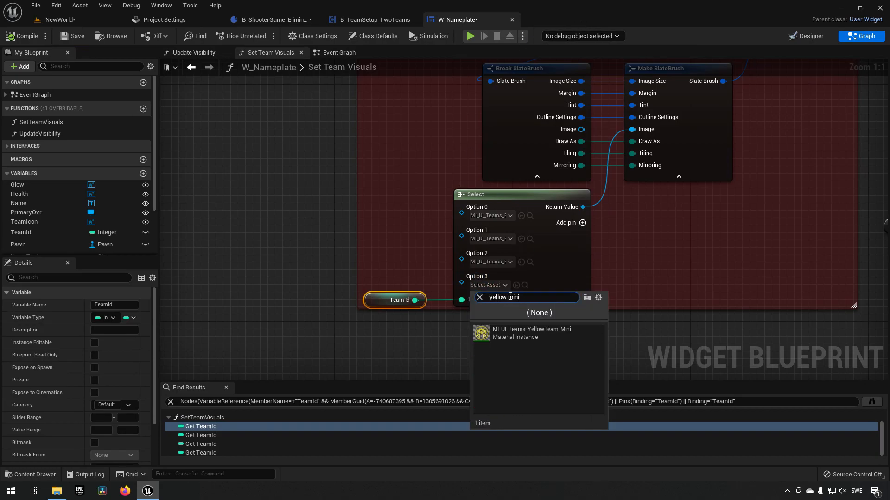
click(523, 332)
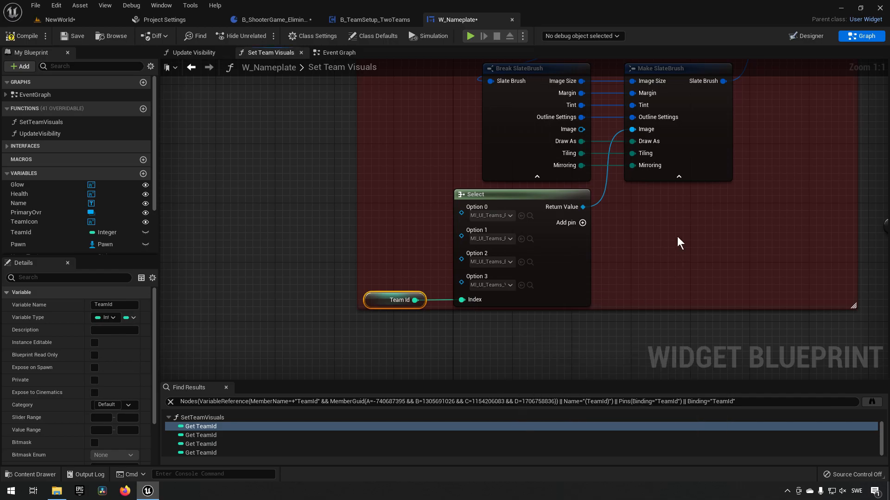
right_drag(677, 236, 668, 254)
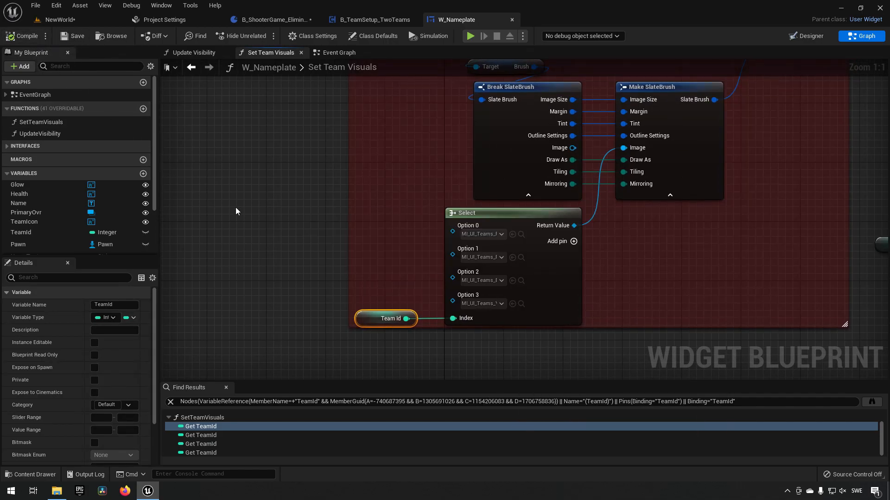
Step: Go through every Get TeamId reference in Set Team Visuals to check that each Select node has an Option 3
right_drag(277, 336, 285, 284)
click(225, 427)
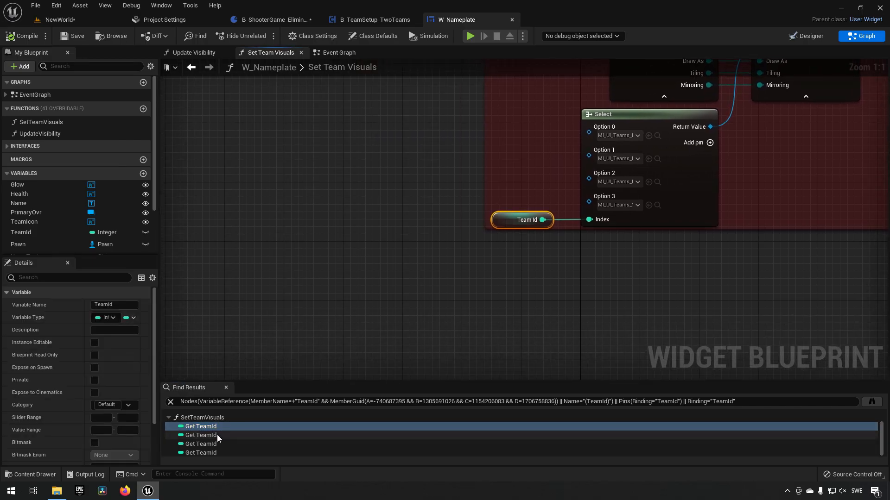
click(217, 436)
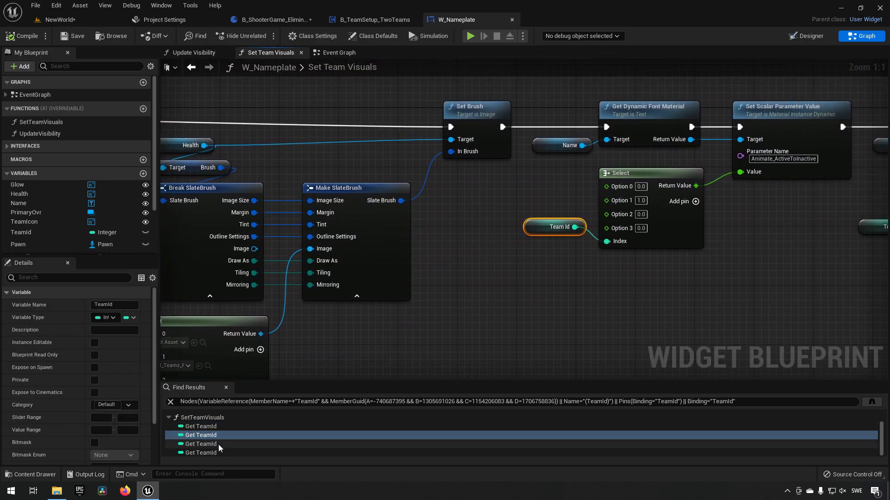
click(218, 444)
click(220, 453)
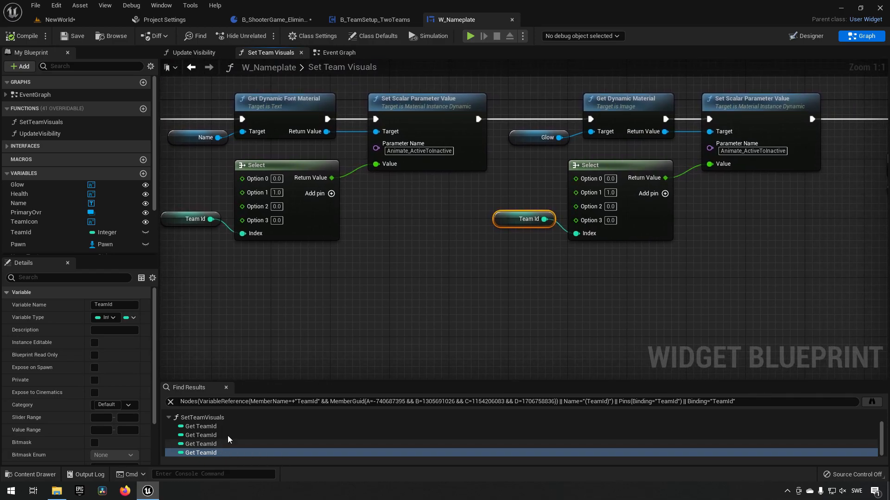
right_drag(519, 295, 311, 320)
mouse_move(688, 283)
right_down()
mouse_move(345, 328)
mouse_move(665, 302)
mouse_move(386, 347)
mouse_move(560, 344)
right_up()
right_drag(486, 339, 522, 329)
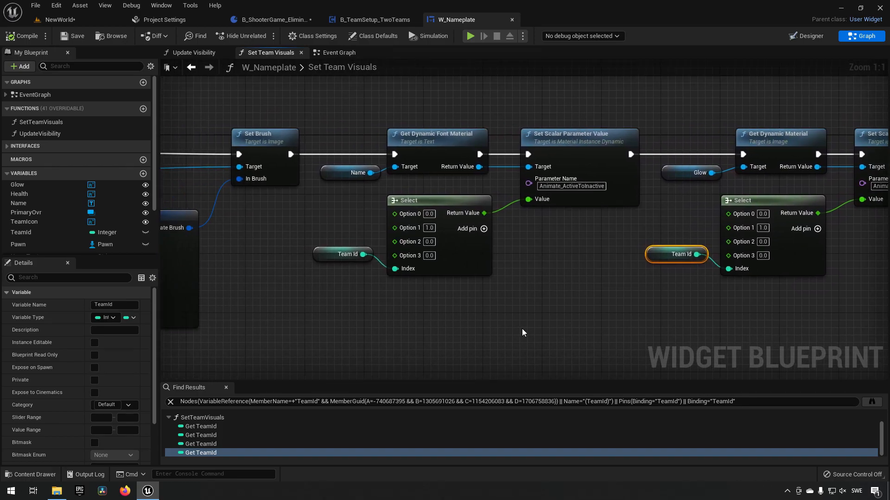
Step: Playtest the NewWorld level to check the nameplates, then stop the play session
click(88, 21)
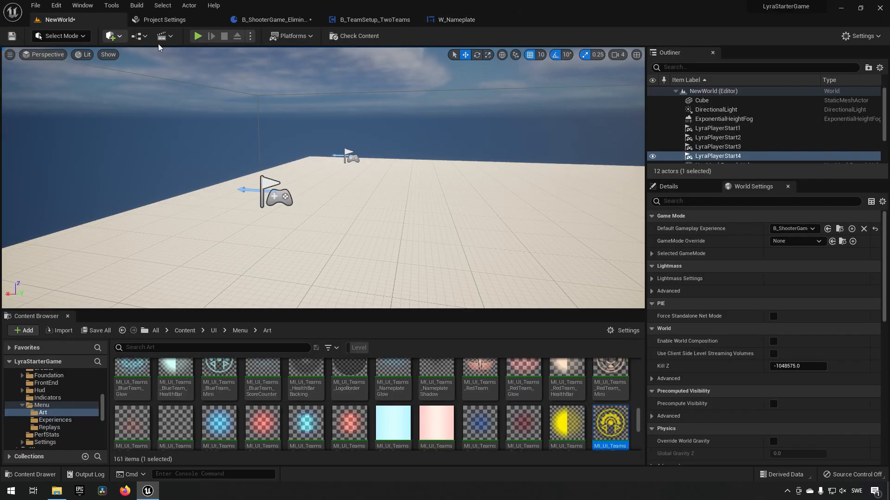
click(199, 36)
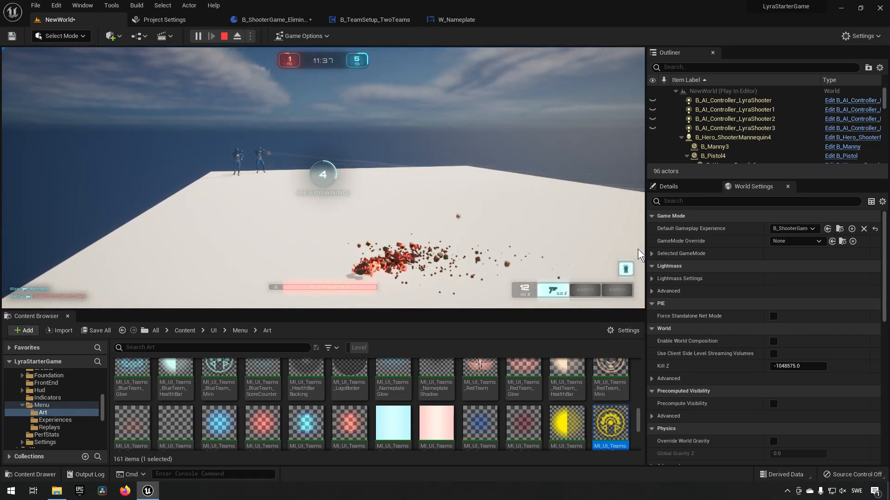
key(Escape)
click(304, 181)
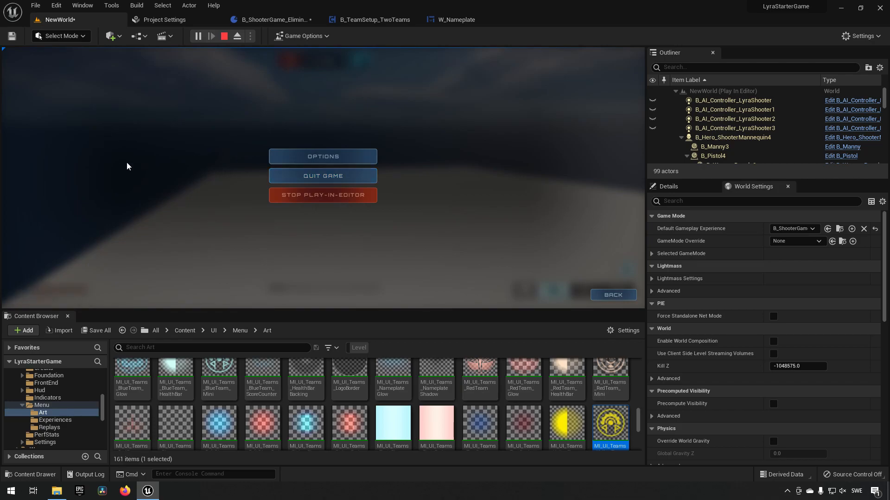
click(355, 193)
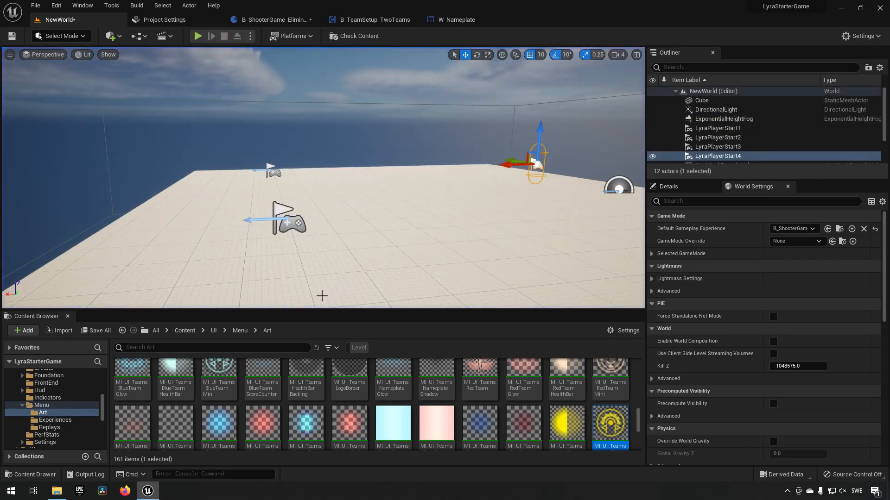
Step: Search all project content for "elimination feed" to find the elimination feed widgets
scroll(65, 390, up, 3)
scroll(64, 390, up, 5)
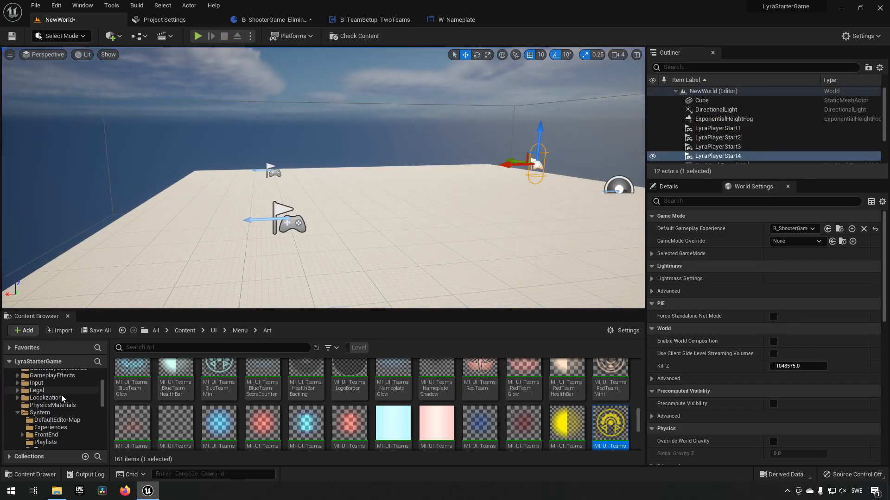
click(26, 375)
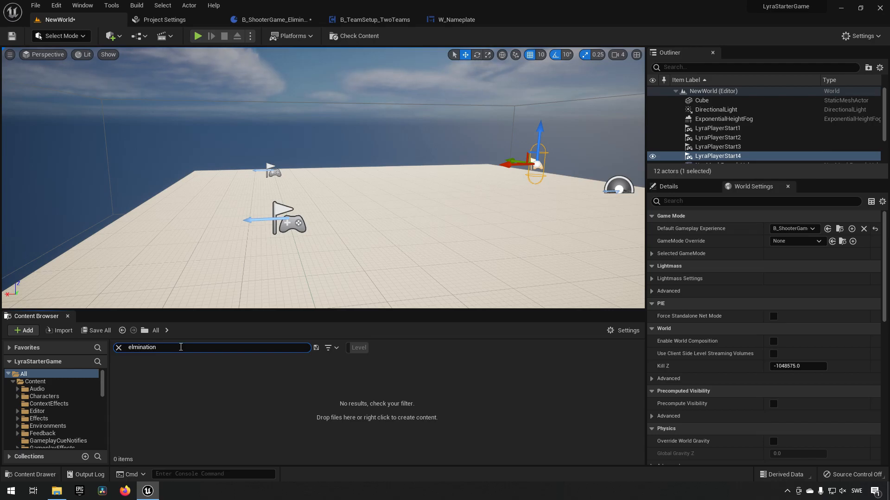
text(ion)
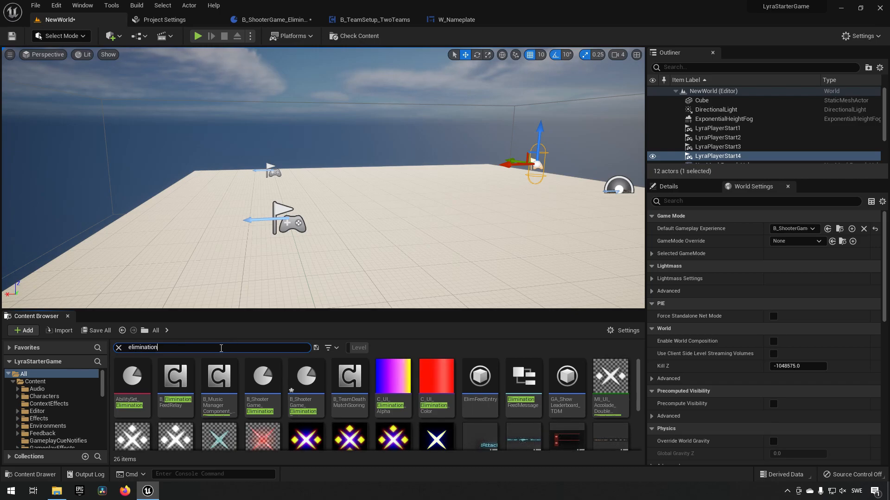
text( feed)
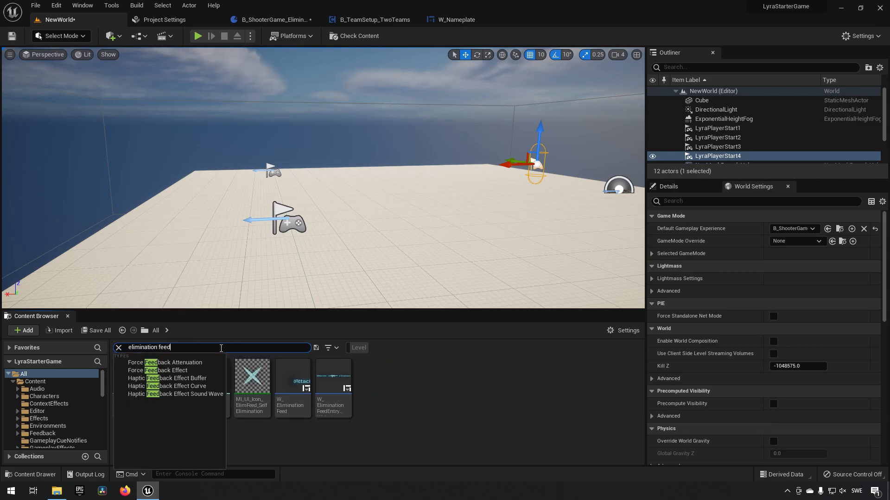
click(368, 444)
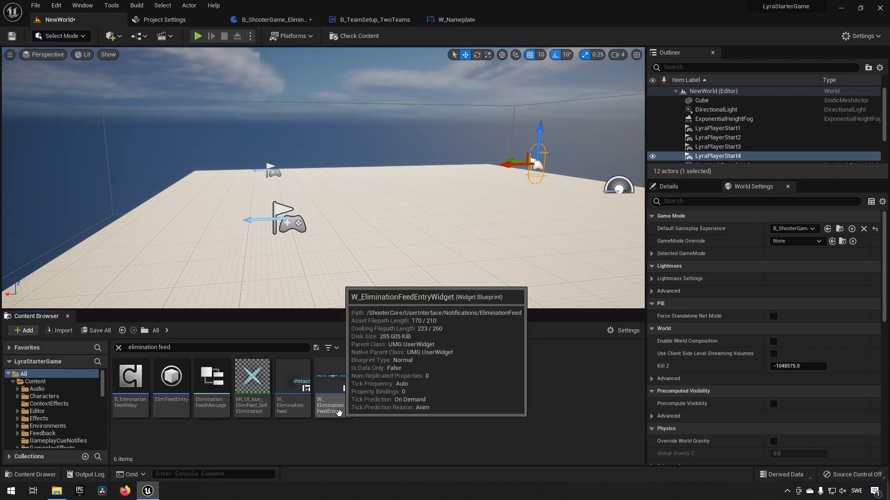
Step: Playtest NewWorld again to check the elimination feed, stop the session, and select the W_EliminationFeedEntryWidget asset
click(198, 36)
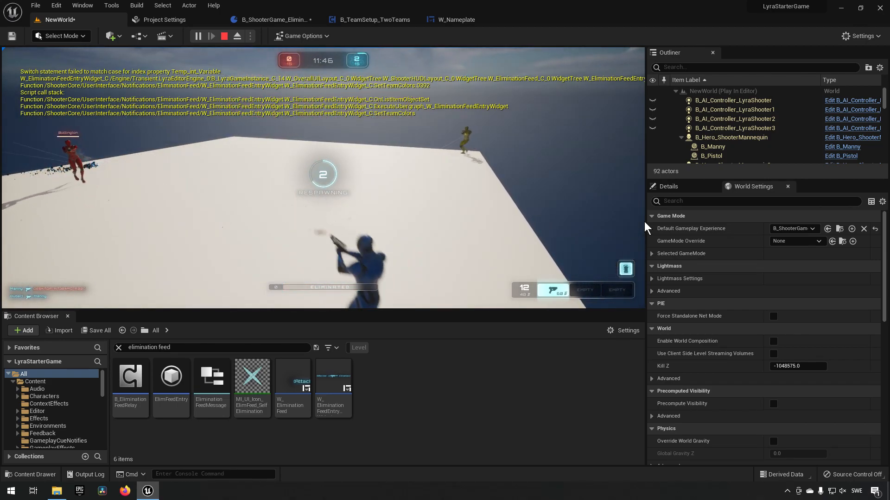
key(Escape)
click(323, 174)
click(324, 197)
click(346, 389)
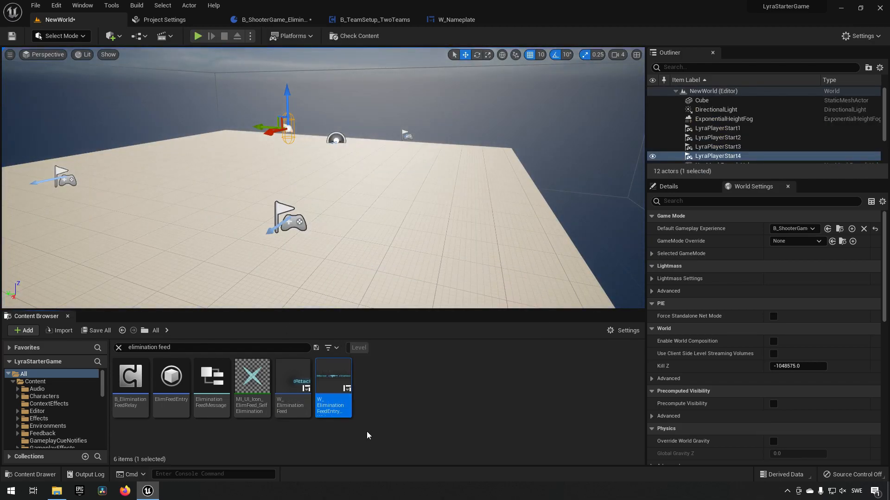
Step: Open W_EliminationFeedEntryWidget and inspect the attacker, weapon and attackee glow elements in the designer
double_click(342, 396)
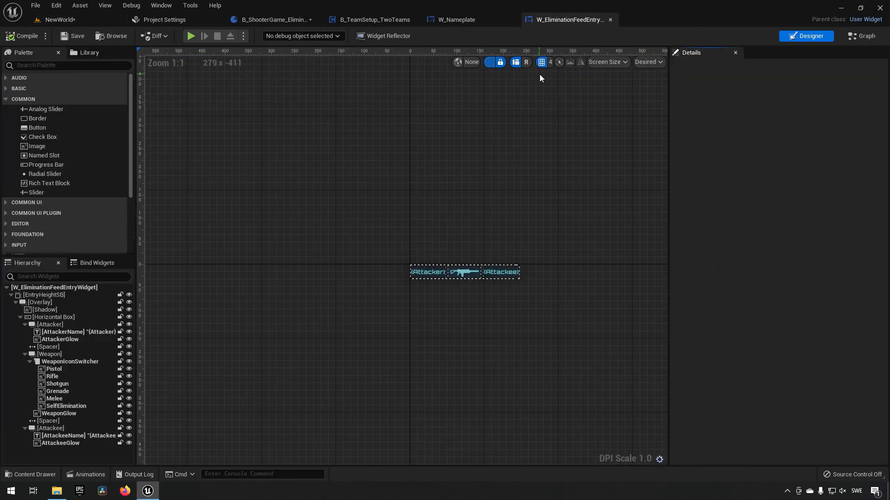
right_drag(499, 208, 449, 215)
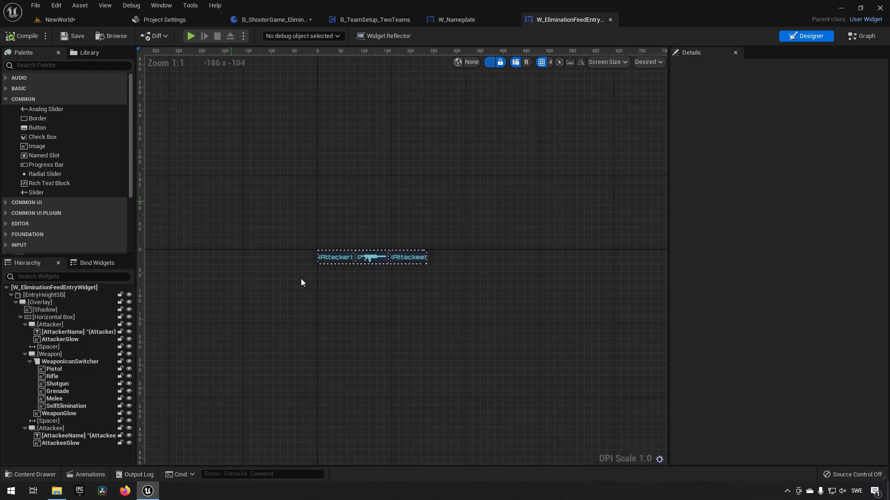
click(332, 264)
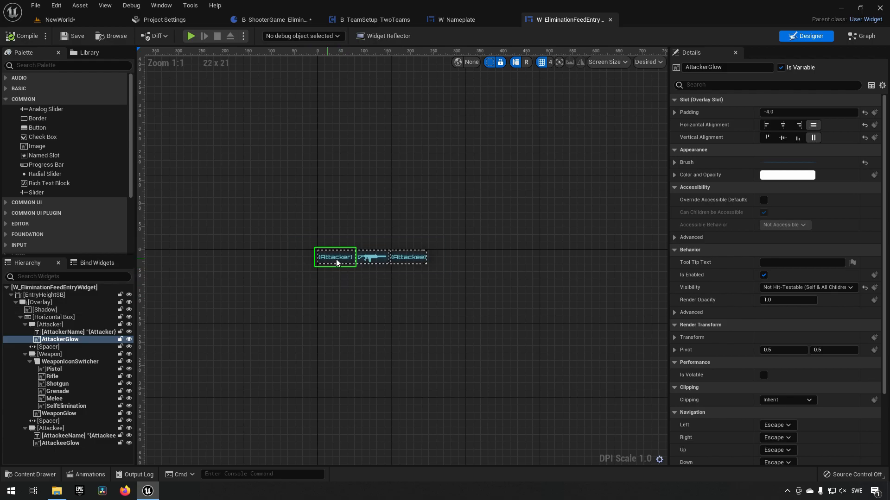
click(372, 261)
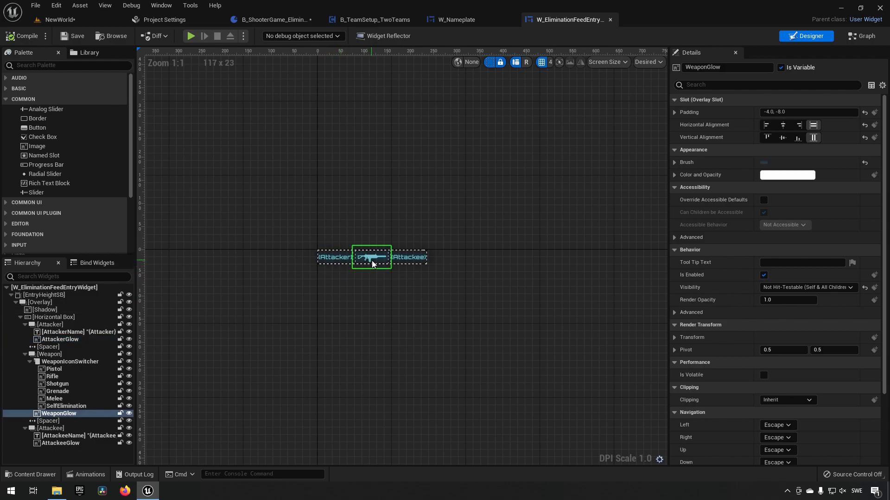
click(407, 262)
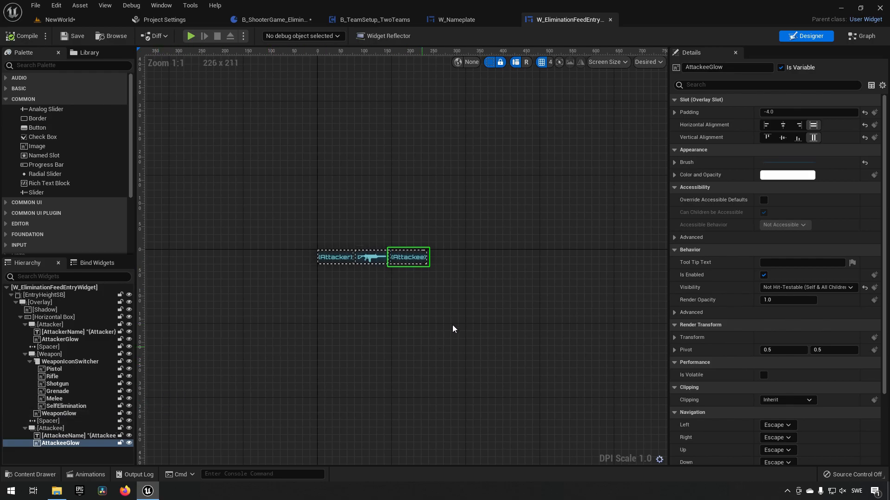
Step: Switch W_EliminationFeedEntryWidget to its graph and find all references to the AttackerTeamId variable
click(860, 41)
right_drag(560, 232, 500, 217)
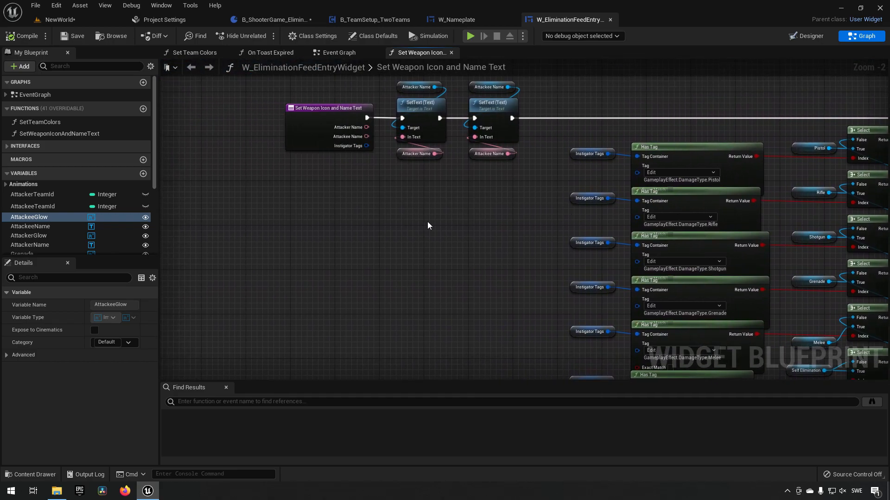
click(51, 195)
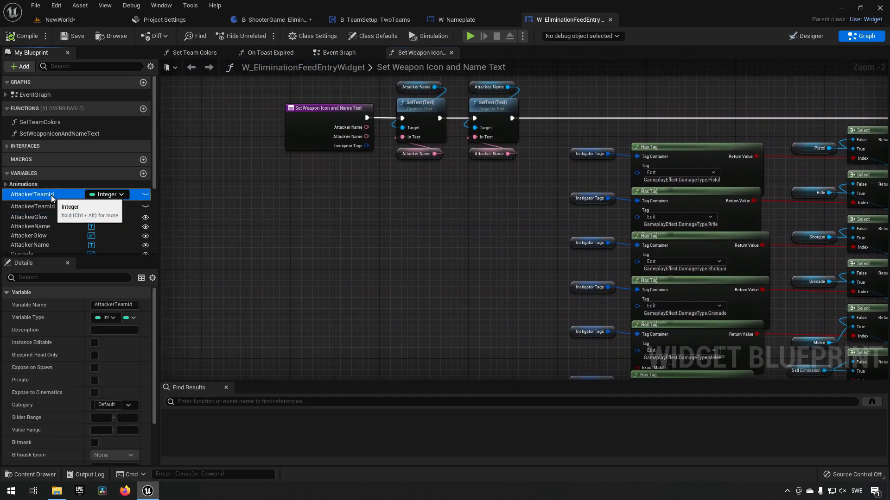
right_click(51, 198)
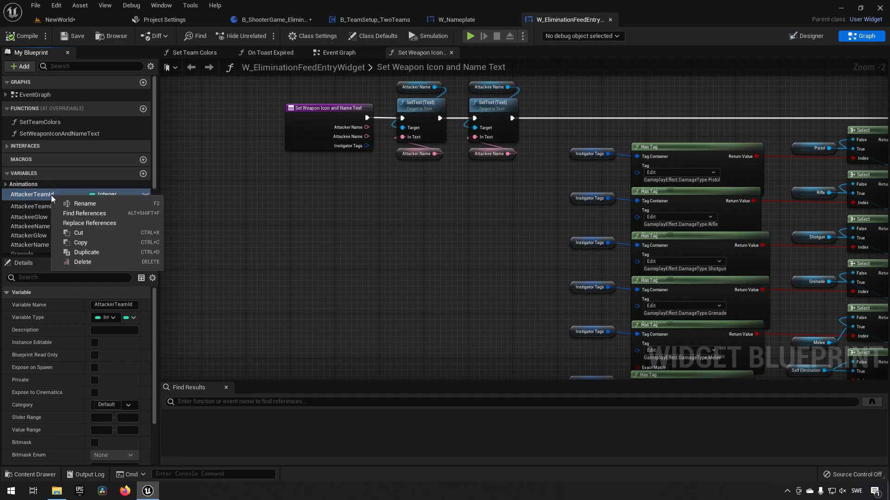
click(99, 214)
Step: Go to the Set AttackerTeamId reference and examine how the Event Graph passes team IDs, sets team colors and plays the animation
click(243, 426)
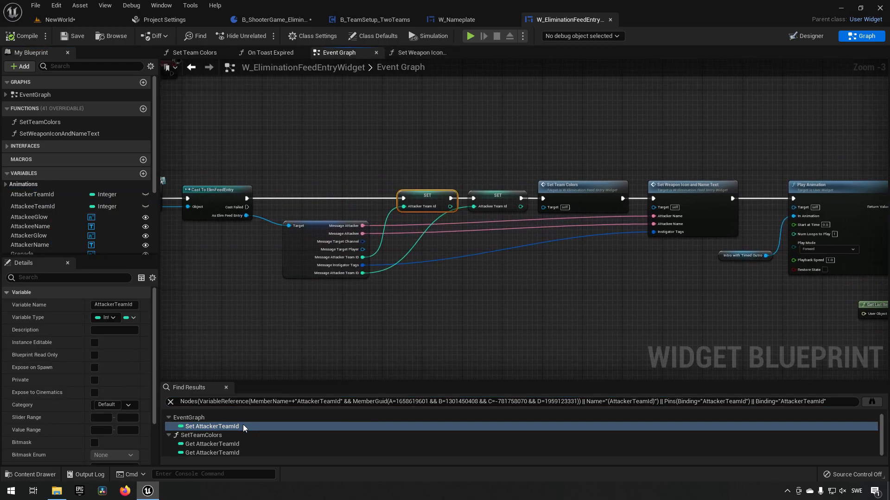
drag(577, 109, 695, 234)
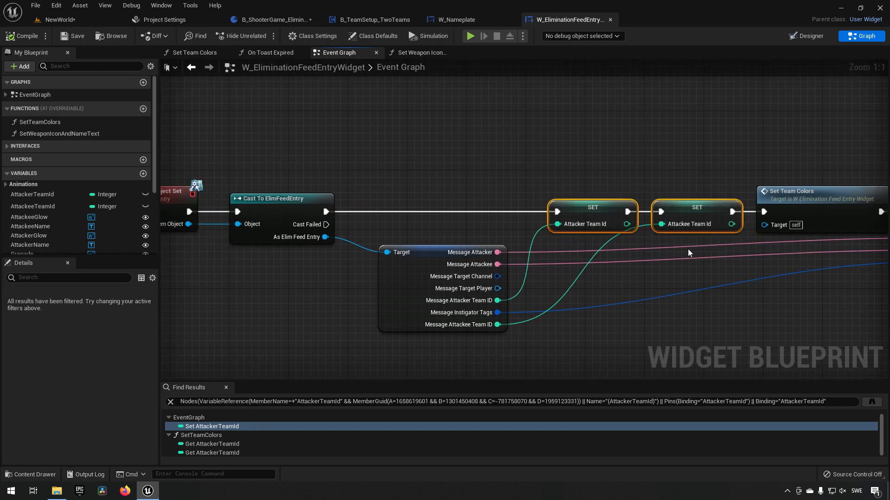
right_drag(682, 261, 803, 269)
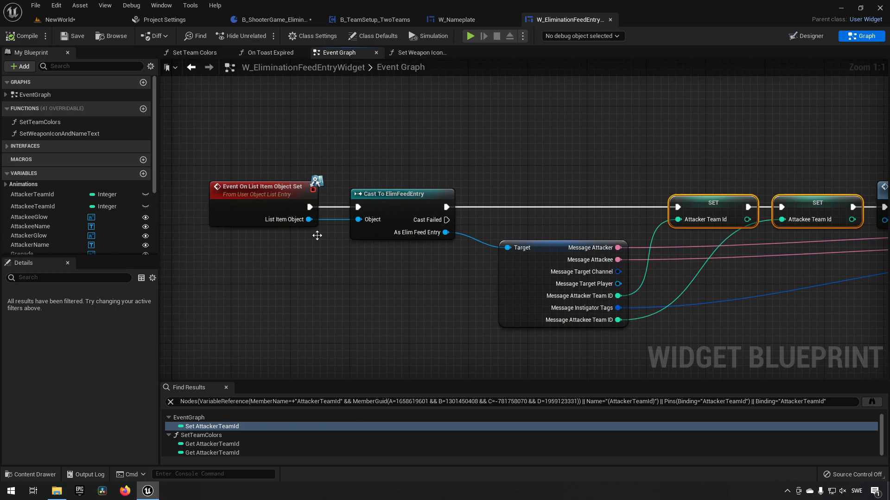
right_drag(731, 282, 286, 264)
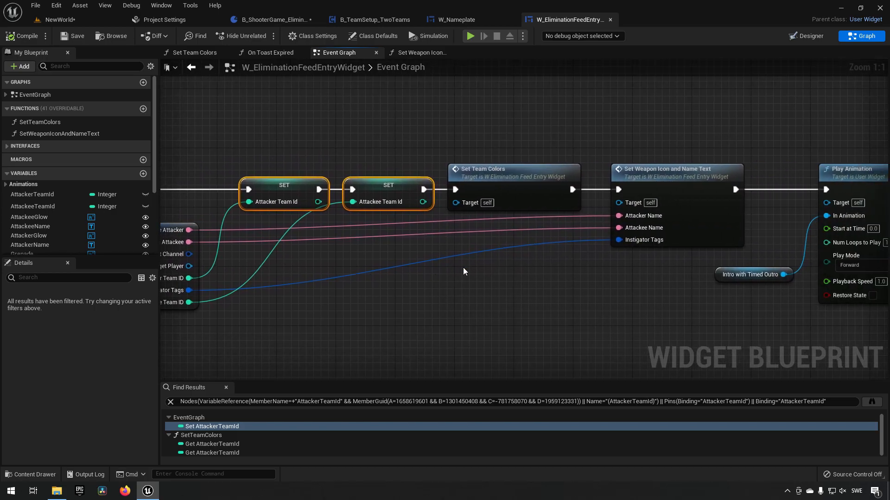
right_drag(567, 298, 510, 299)
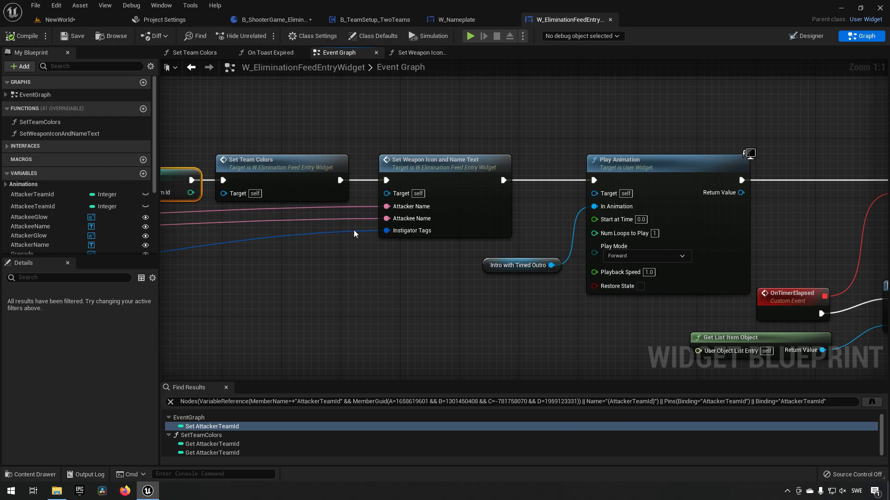
right_drag(574, 341, 336, 298)
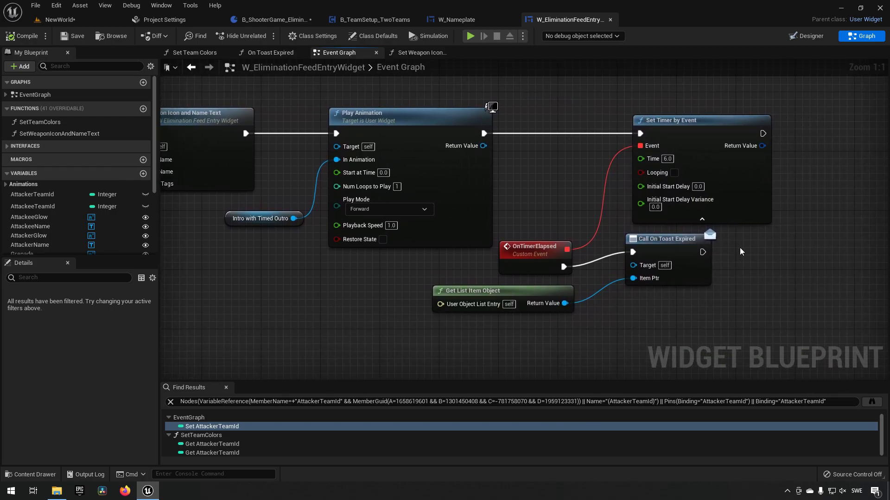
right_drag(223, 256, 584, 300)
Step: Go to the first Get AttackerTeamId reference in Set Team Colors and add an Option 3 pin to the attacker group's Select node
click(222, 445)
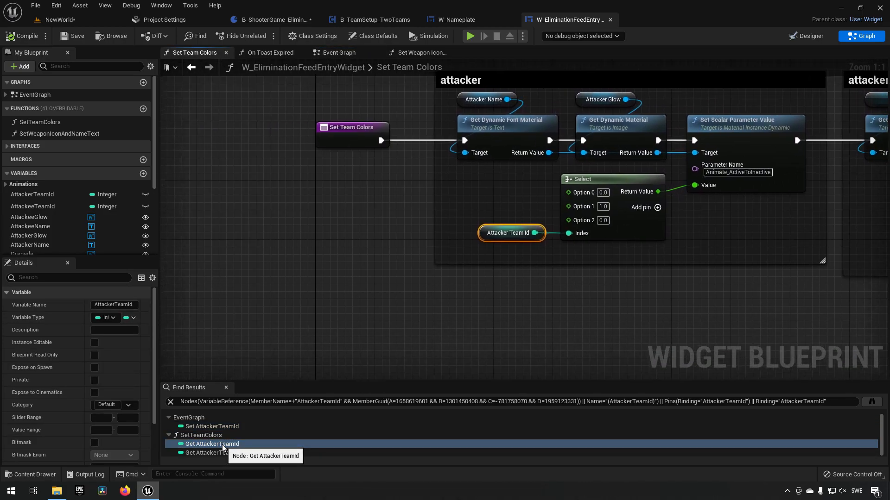
right_drag(766, 255, 636, 294)
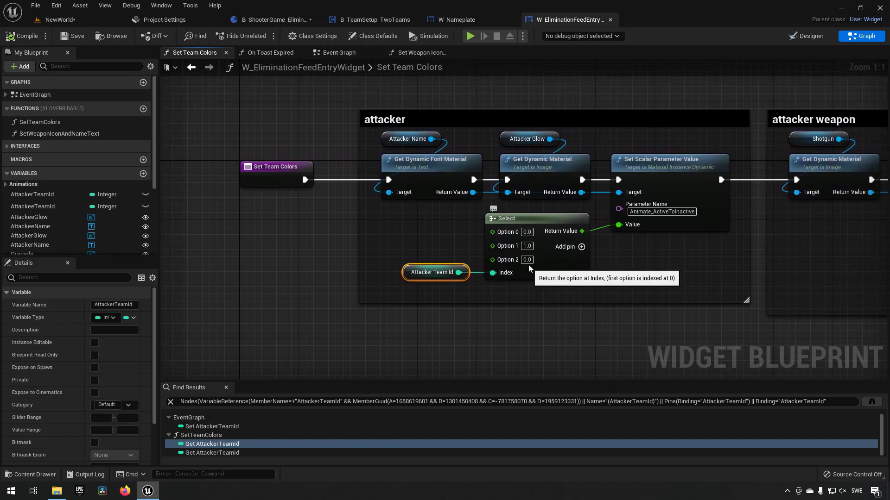
right_drag(610, 273, 571, 279)
click(540, 252)
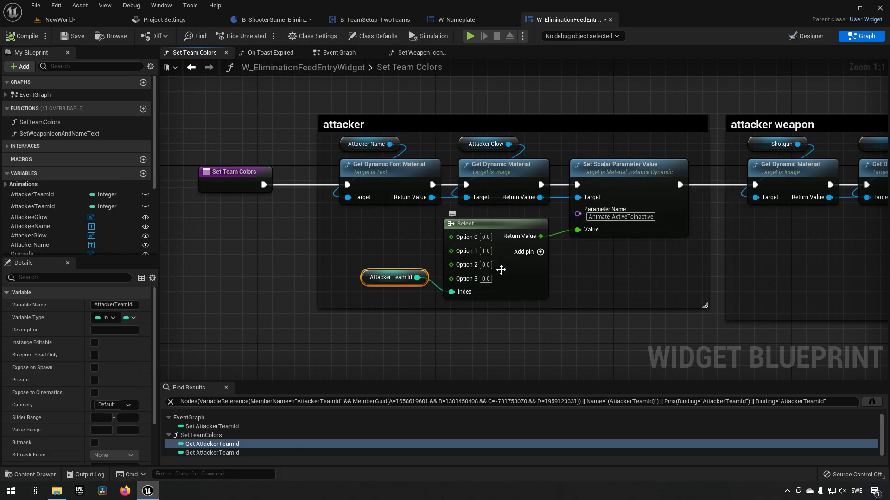
Step: Add an Option 3 pin to the Select nodes in the attacker weapon and attackee groups of Set Team Colors
right_drag(688, 271, 252, 276)
right_drag(648, 258, 598, 277)
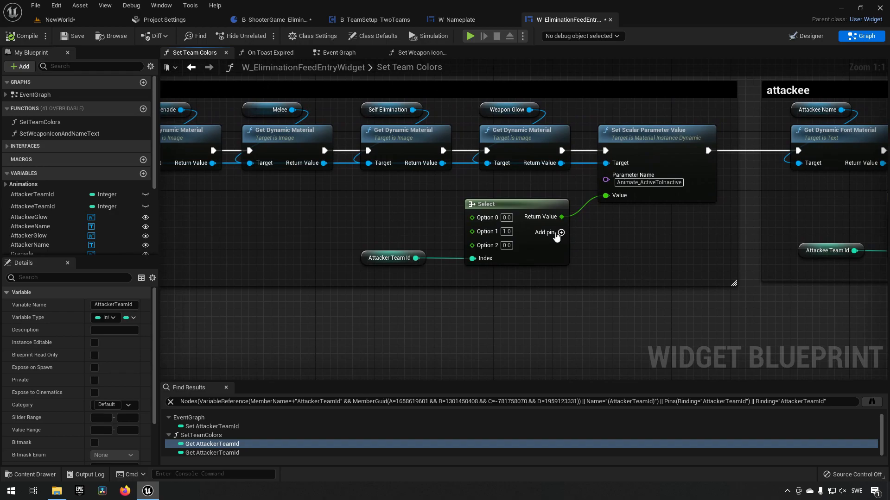
click(557, 234)
right_drag(718, 247, 558, 267)
right_drag(662, 246, 355, 240)
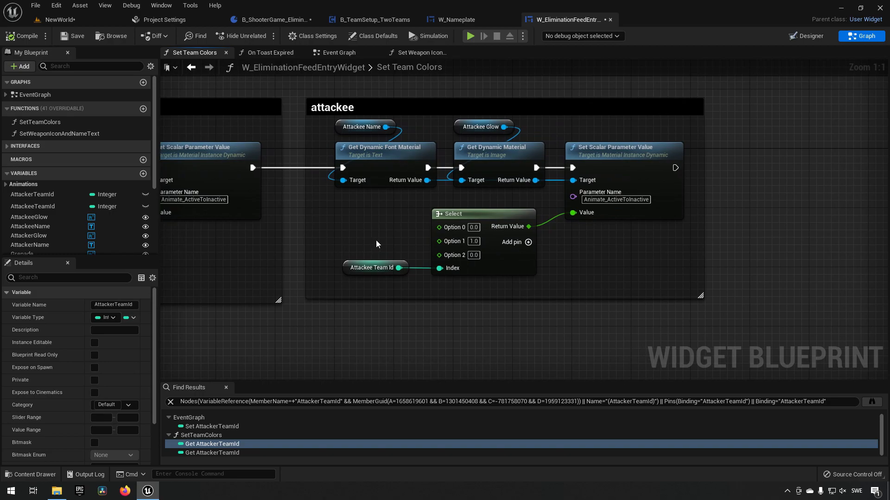
click(529, 242)
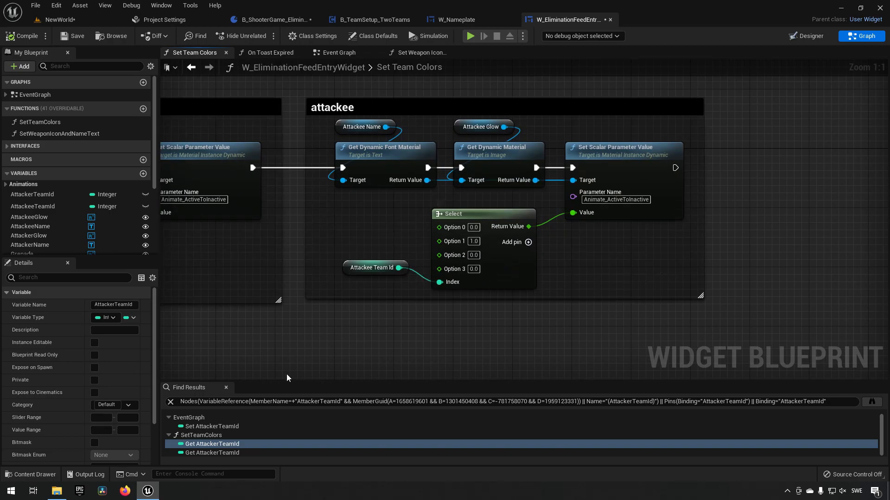
Step: Recheck the Get AttackerTeamId references, then find and go through the AttackeeTeamId references to check that every Select node has Option 3
click(257, 446)
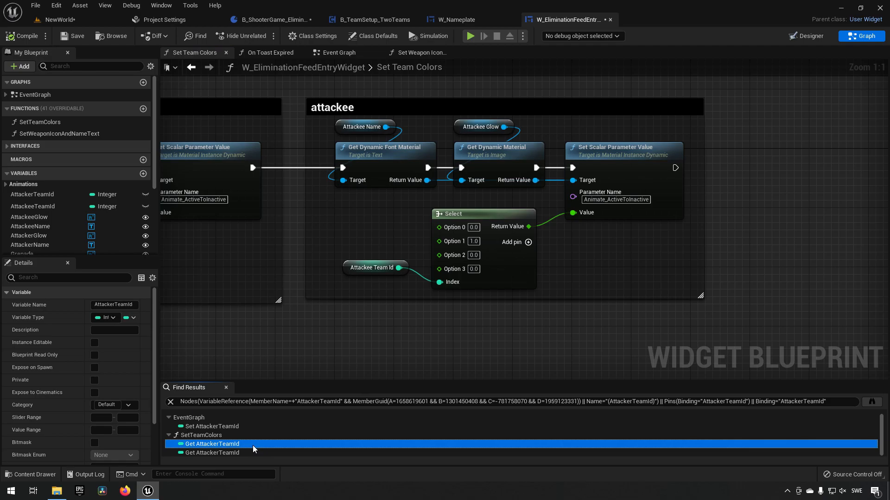
double_click(241, 443)
double_click(242, 452)
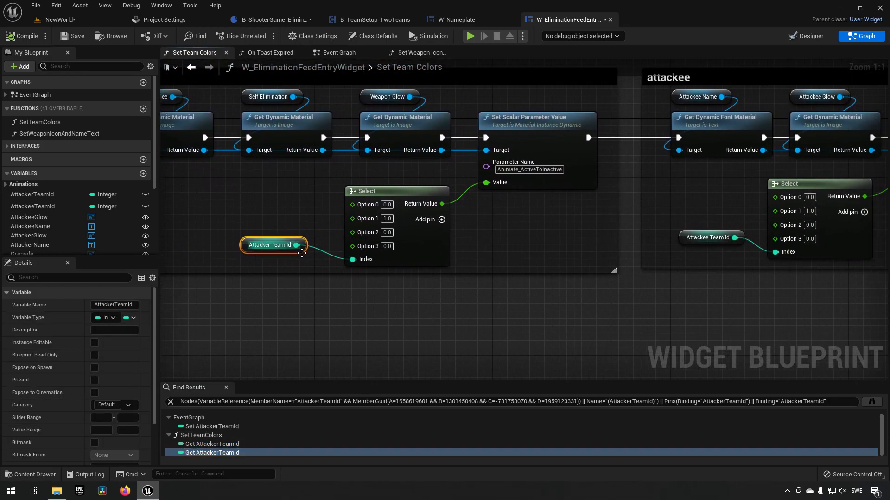
right_click(681, 241)
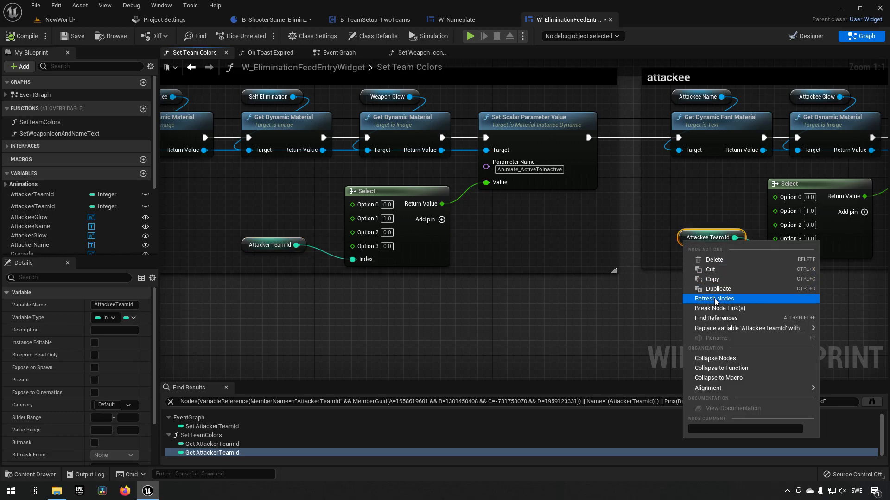
click(716, 318)
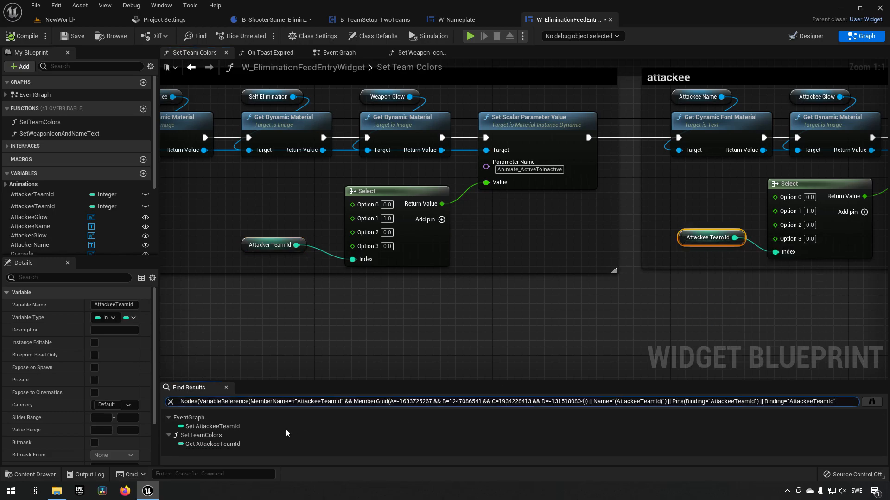
click(263, 427)
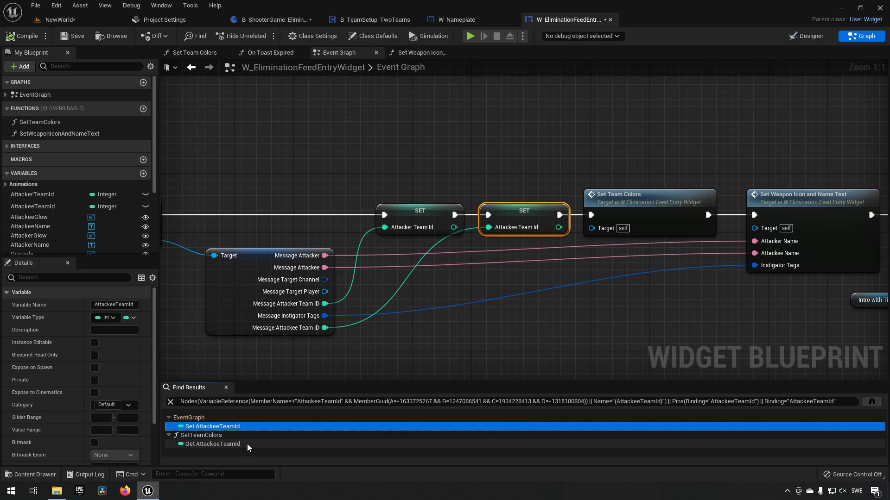
click(246, 444)
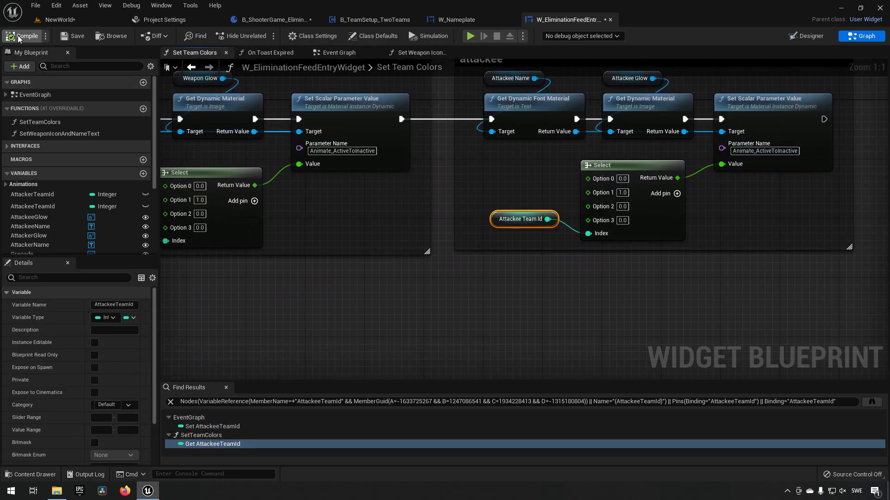
Step: Playtest NewWorld, shooting at the yellow-team bot to check the elimination feed, then stop the play session
click(60, 20)
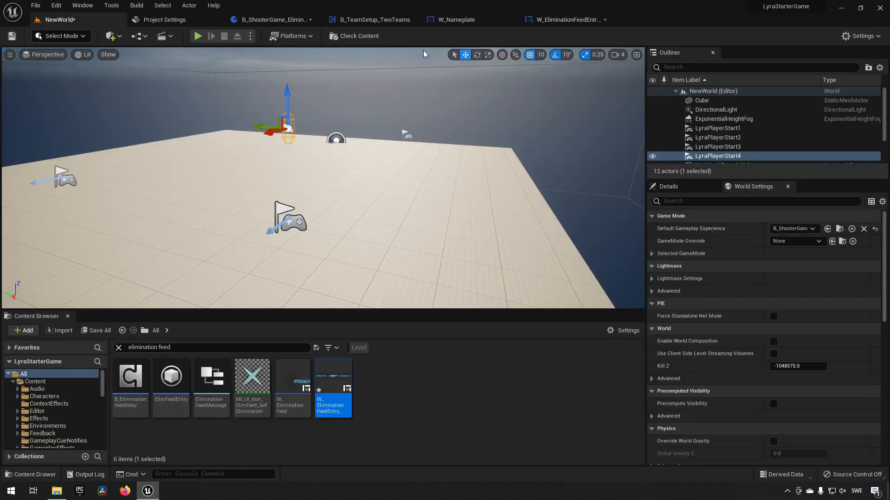
click(197, 36)
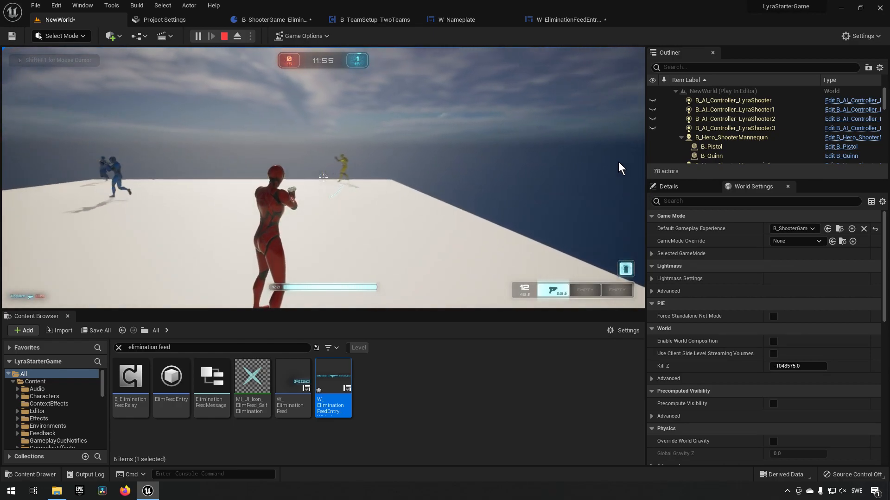
click(644, 150)
click(644, 140)
click(644, 140)
click(644, 140)
click(644, 140)
click(556, 137)
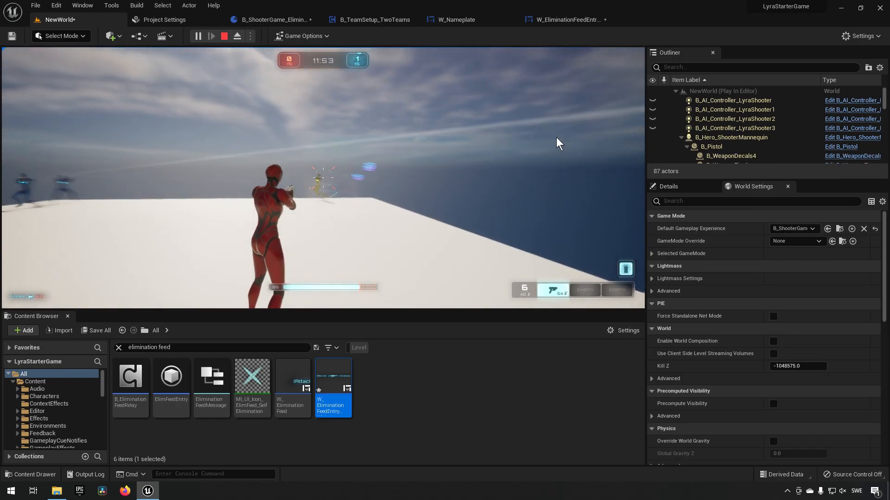
click(519, 142)
click(477, 146)
click(476, 146)
click(538, 149)
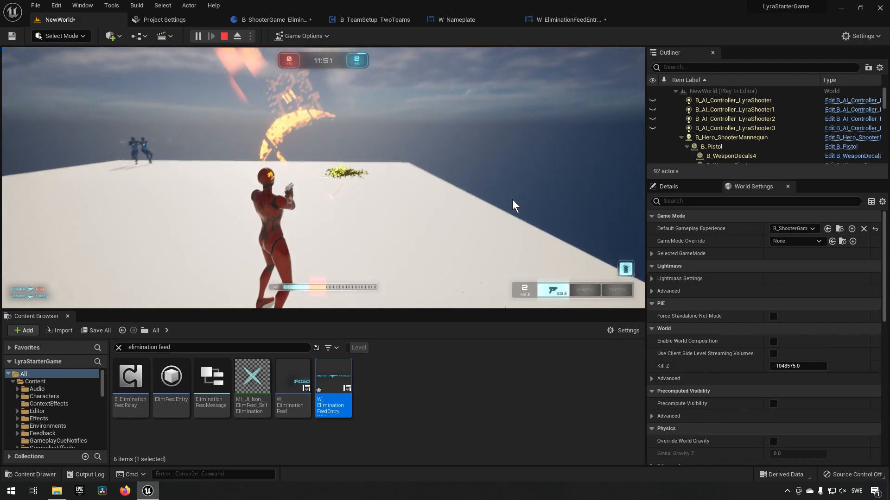
key(a)
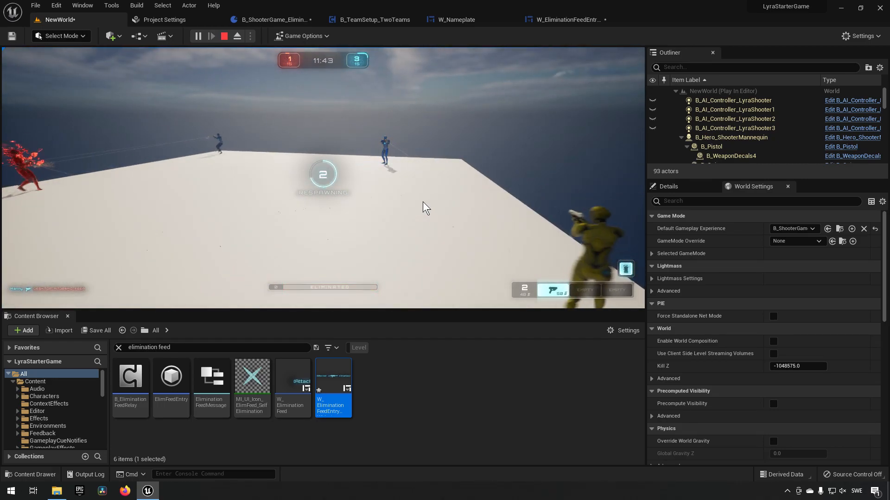
key(Escape)
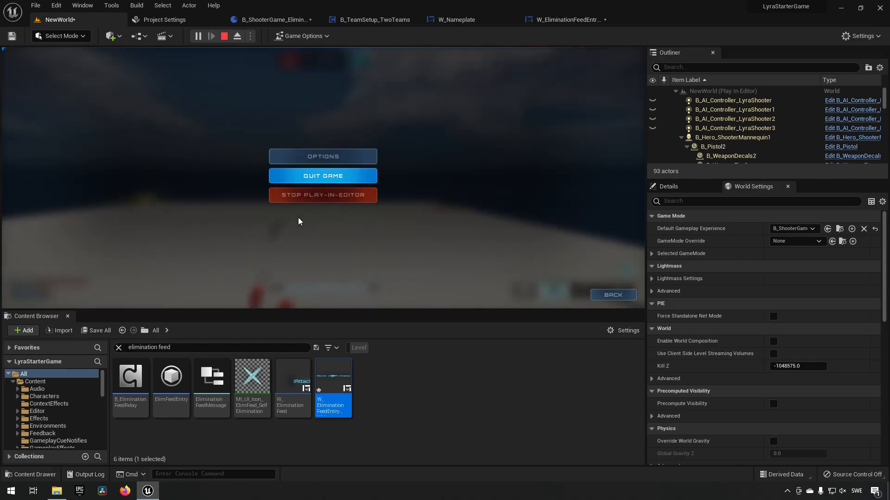
click(333, 197)
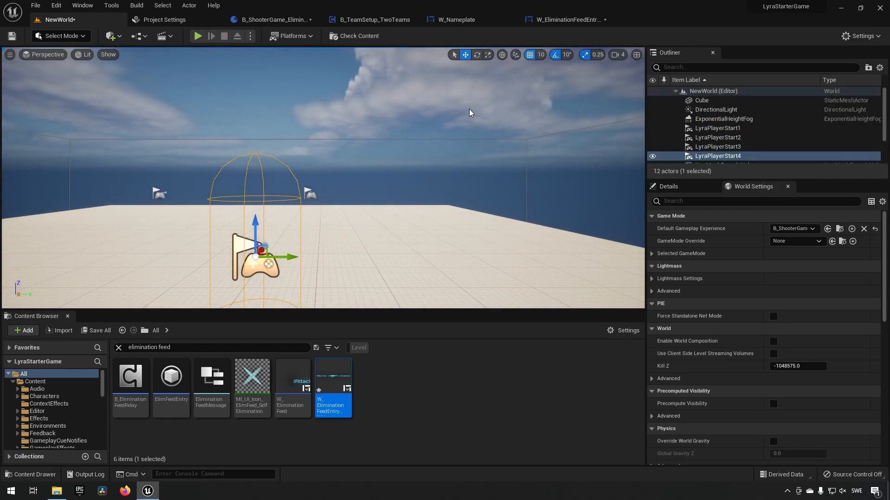
Step: Return to W_EliminationFeedEntryWidget, save it, and select the attackee group's Set Scalar Parameter Value node for inspection
click(578, 22)
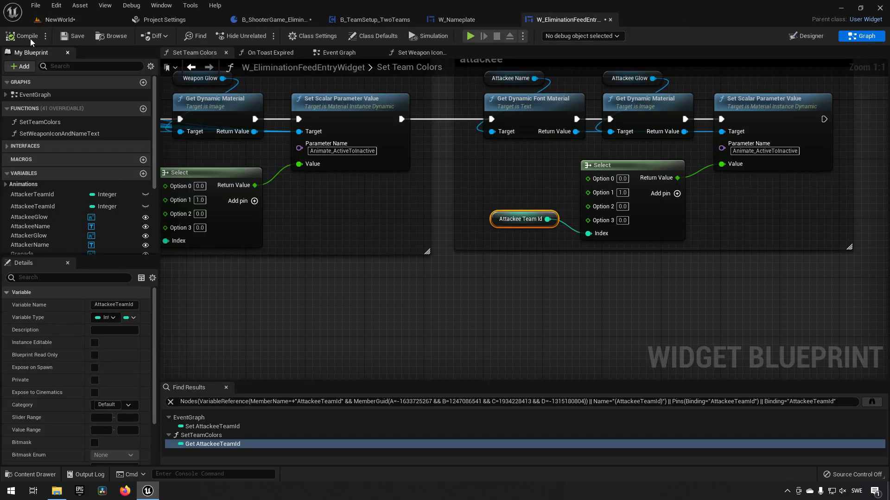
click(73, 36)
click(779, 106)
right_drag(691, 245, 529, 315)
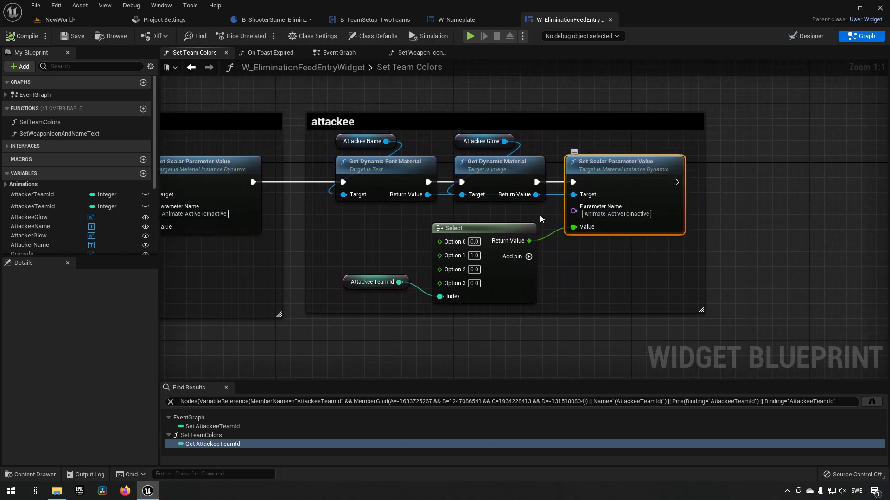
Step: Recheck the attackee and attacker weapon Select nodes in Set Team Colors and close W_EliminationFeedEntryWidget, W_Nameplate and B_TeamSetup_TwoTeams
click(381, 231)
right_drag(340, 246, 431, 232)
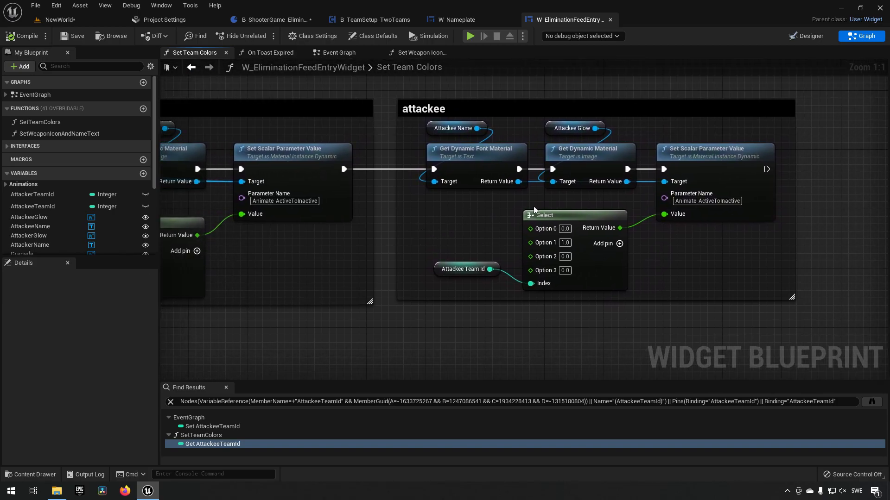
right_drag(250, 276, 533, 297)
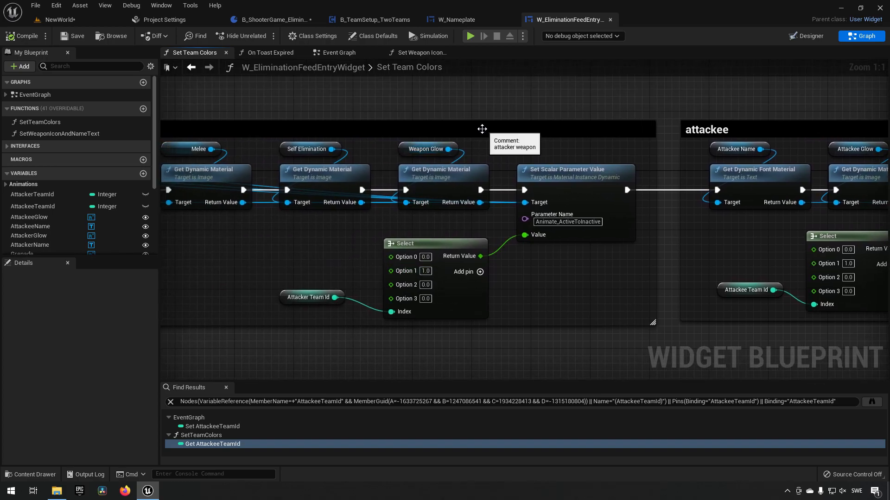
middle_click(564, 24)
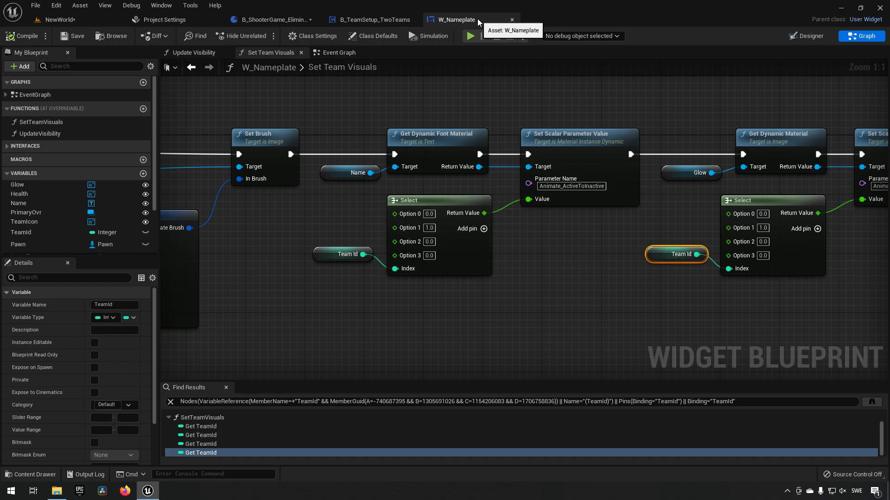
middle_click(477, 19)
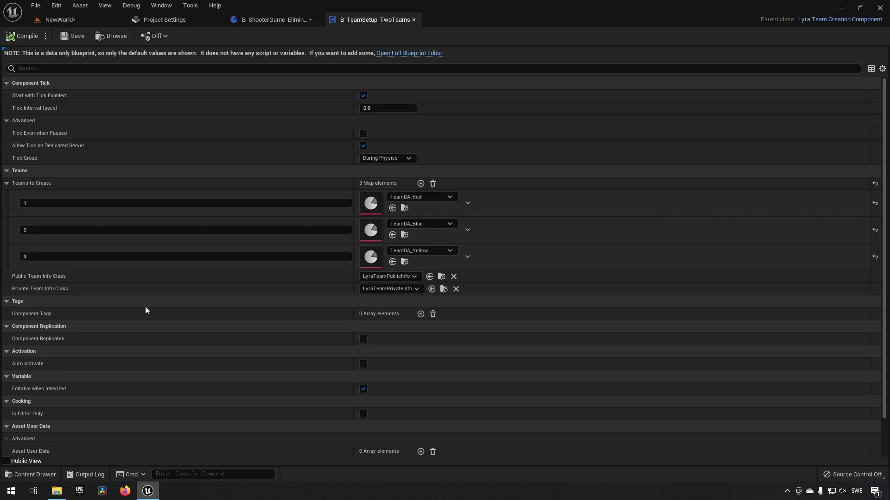
middle_click(369, 23)
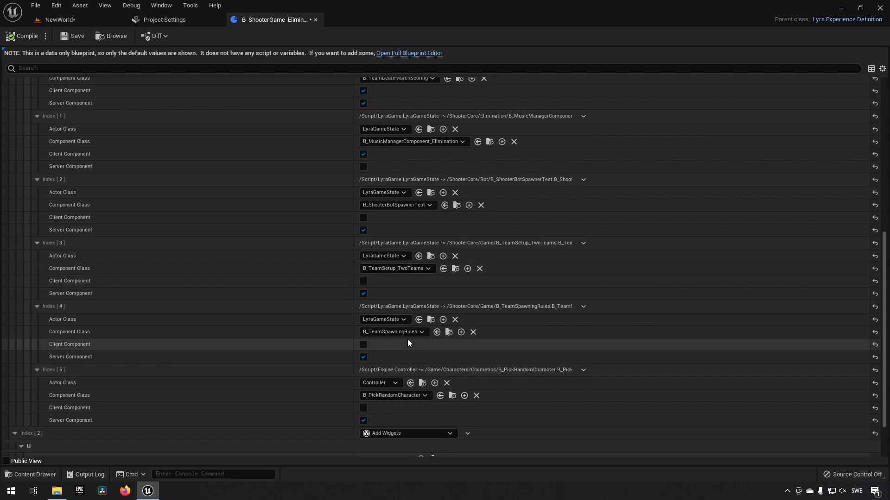
Step: Locate and open B_TeamSpawningRules from the experience's component list, inspect its advanced, asset user data and collision settings, and close it
click(449, 332)
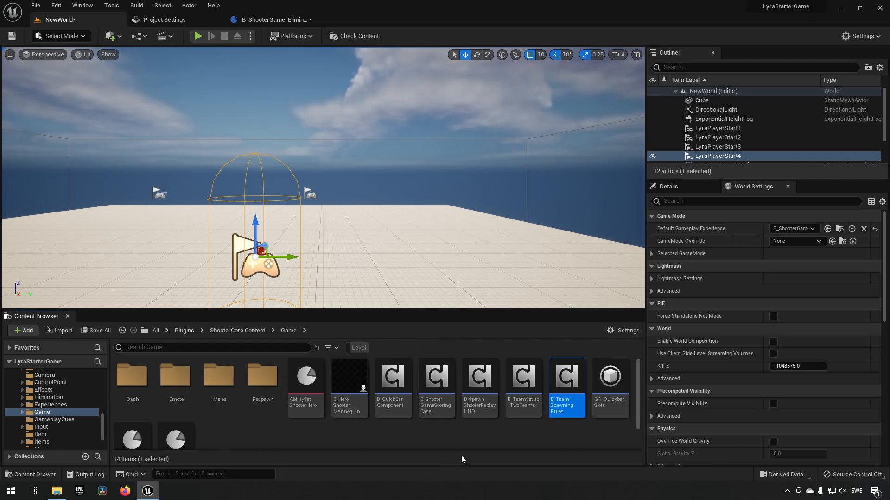
double_click(567, 386)
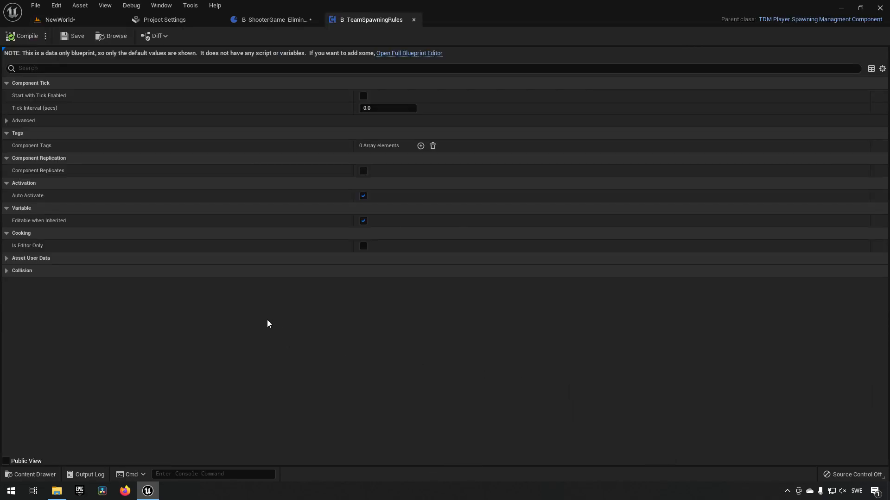
click(8, 271)
click(7, 260)
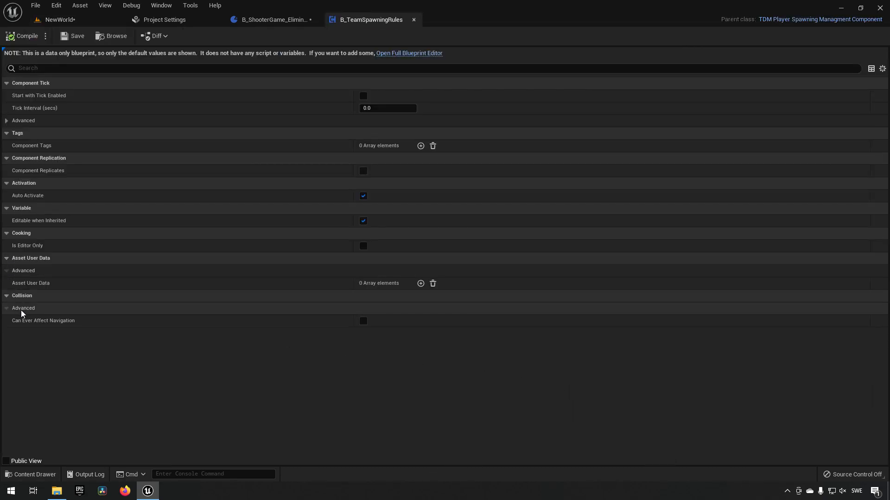
click(8, 122)
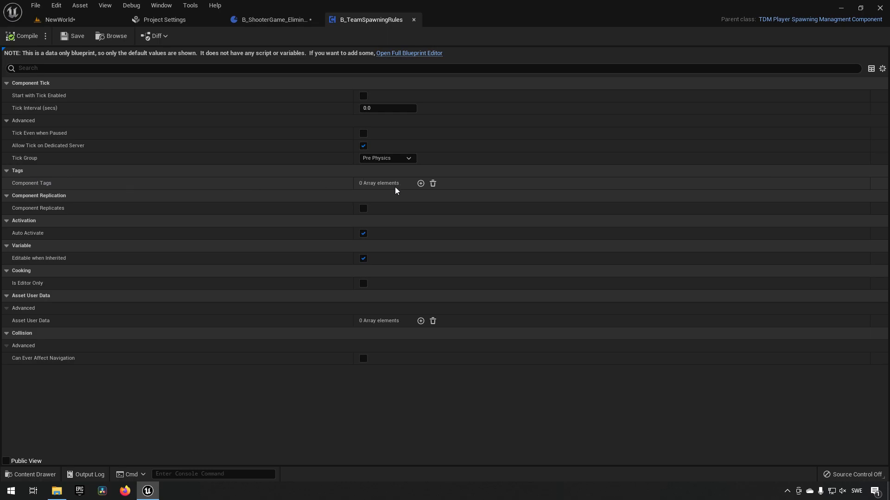
middle_click(364, 21)
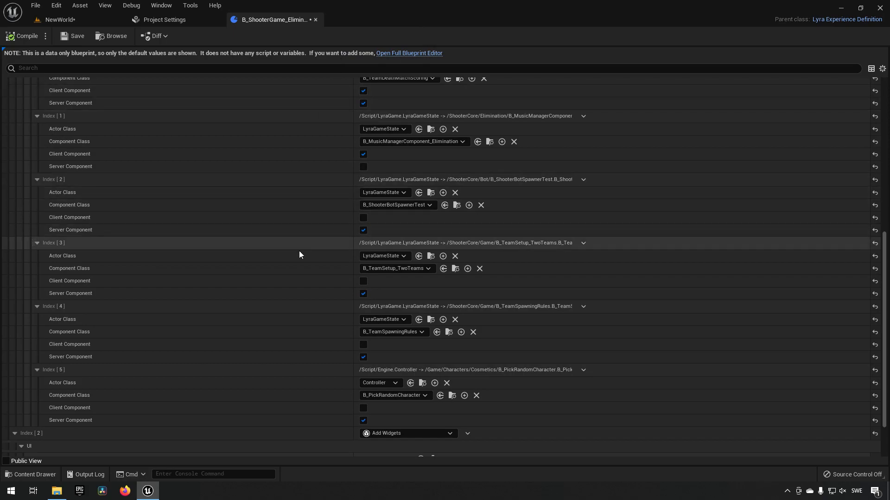
Step: Review the elimination experience definition's widgets, action sets, granted abilities and component list
scroll(272, 305, down, 3)
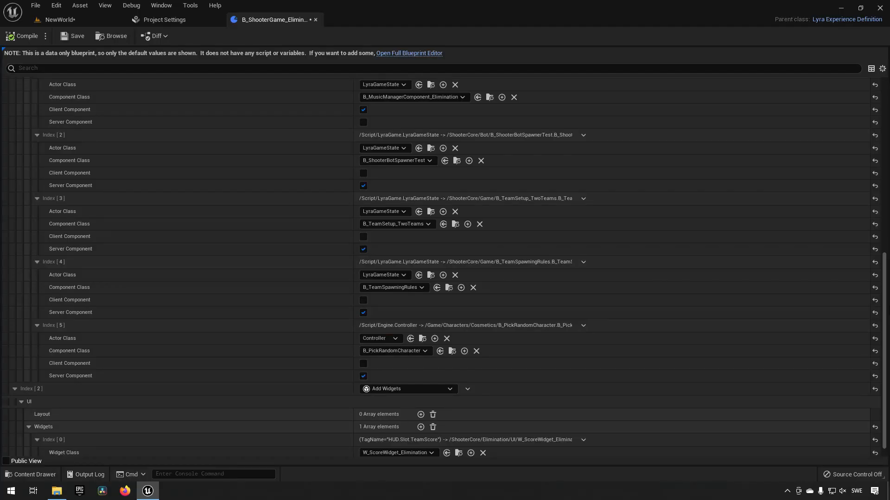
scroll(278, 377, up, 20)
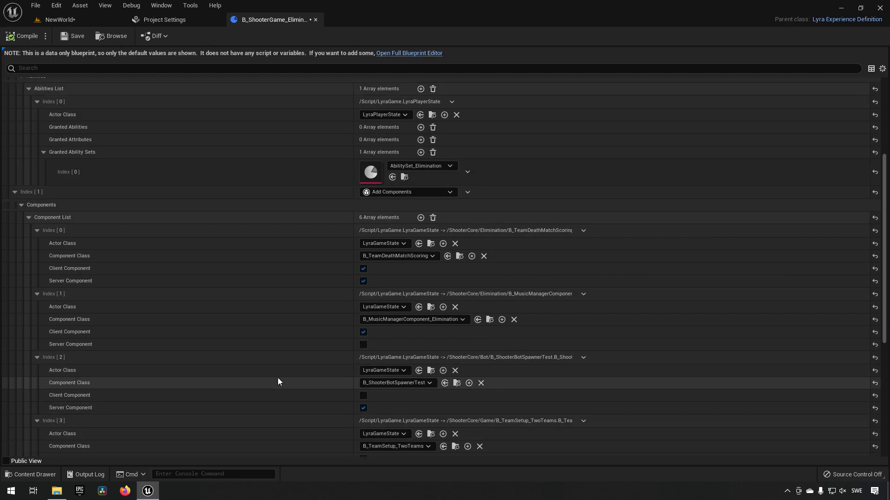
scroll(281, 373, up, 10)
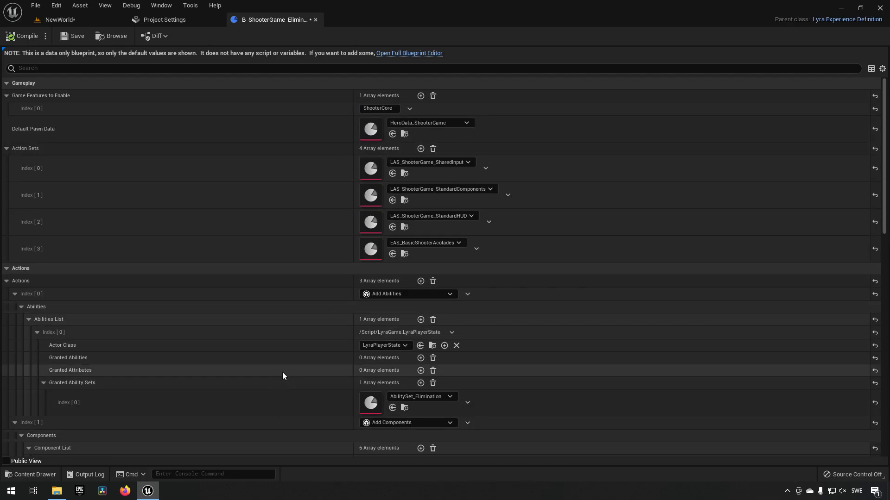
scroll(281, 355, down, 20)
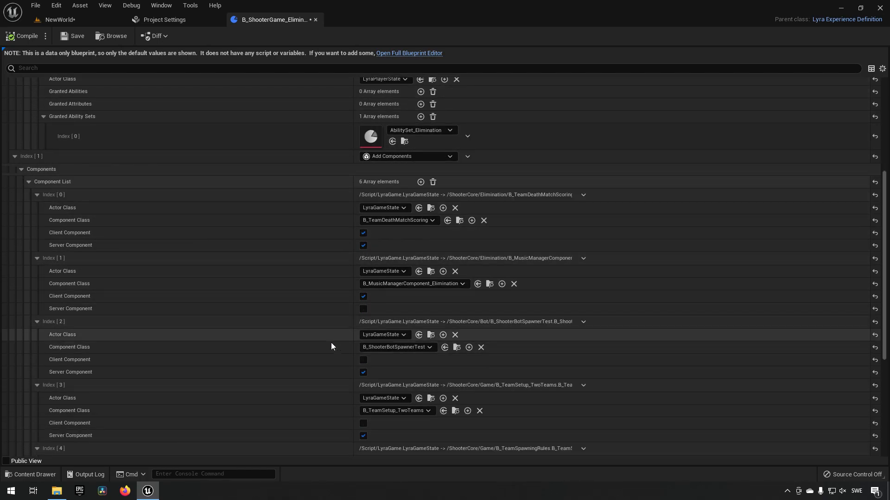
scroll(266, 361, down, 1)
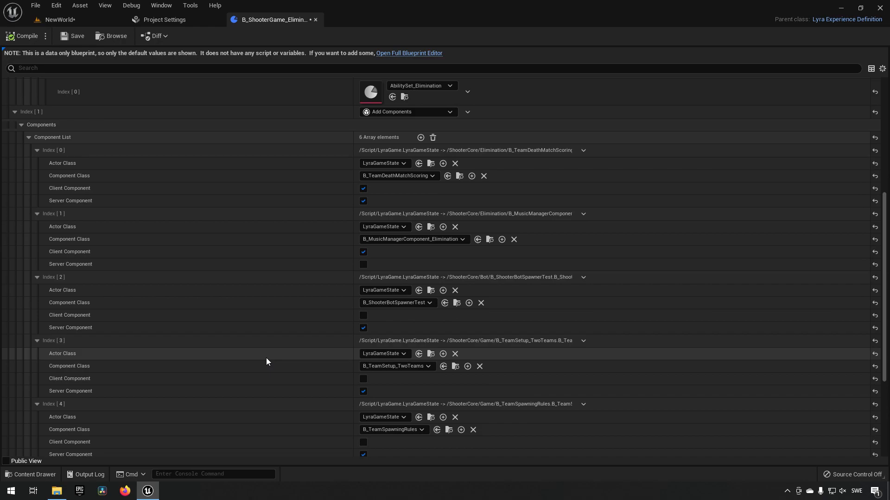